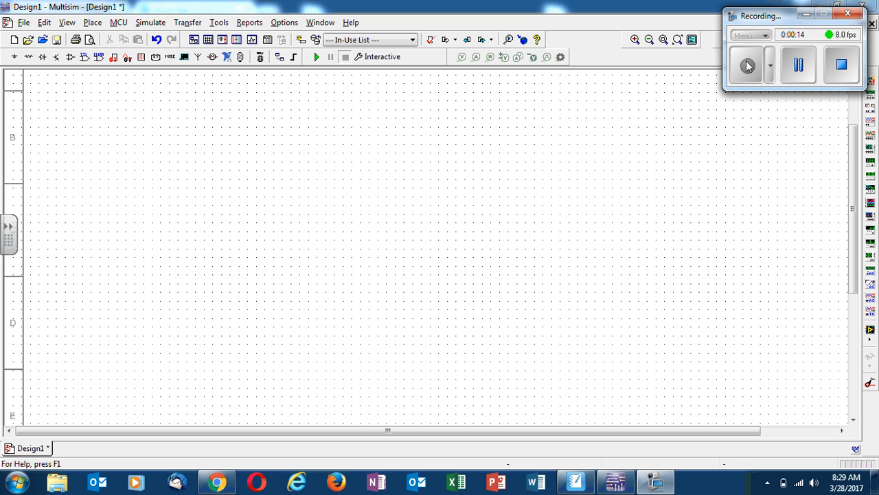
- Switch to SMART Notebook and add the text F=PT+PV+VT in the upper part of the blank page
{"action": "left_click", "coordinate": [576, 484]}
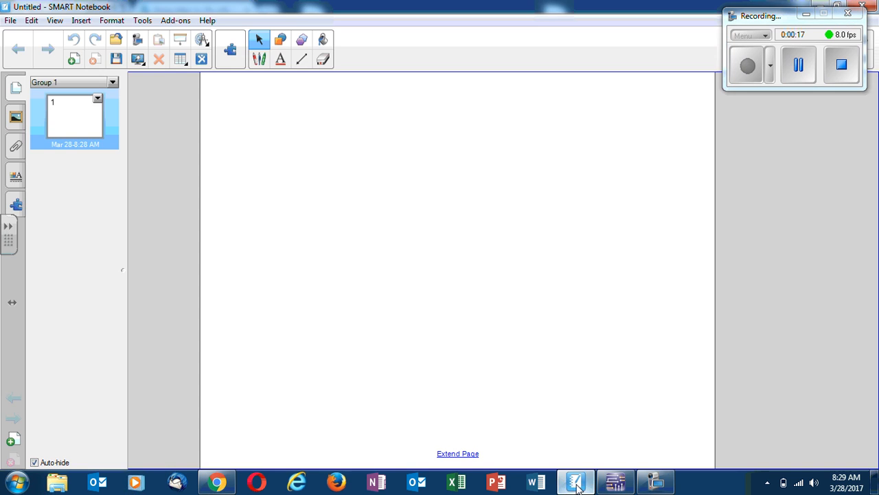
{"action": "left_click", "coordinate": [259, 172]}
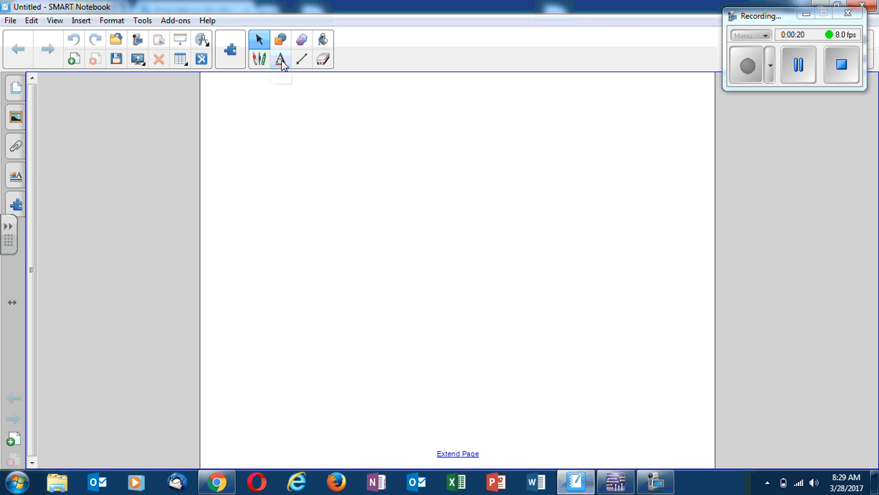
{"action": "left_click", "coordinate": [280, 59]}
{"action": "left_click", "coordinate": [263, 177]}
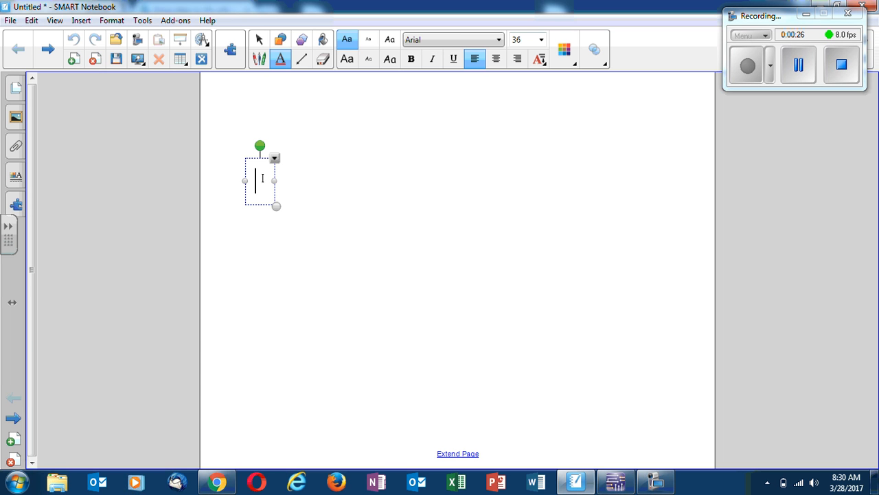
{"action": "type", "text": "F="}
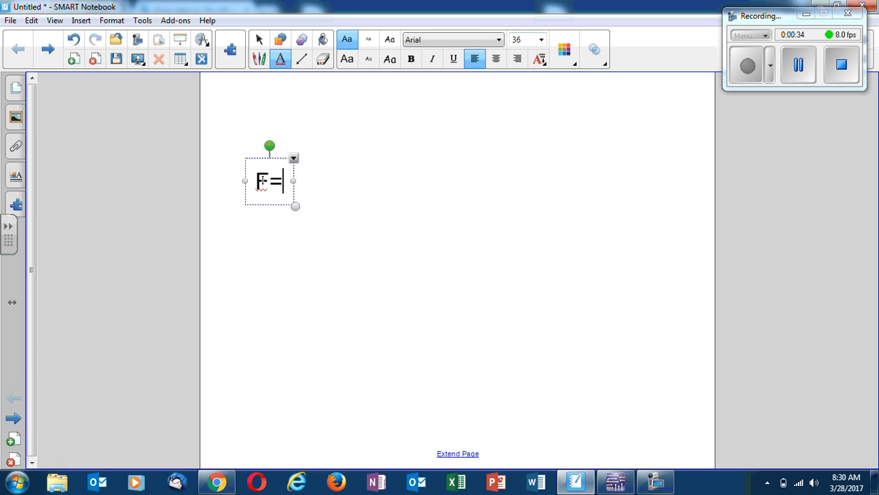
{"action": "type", "text": "PT"}
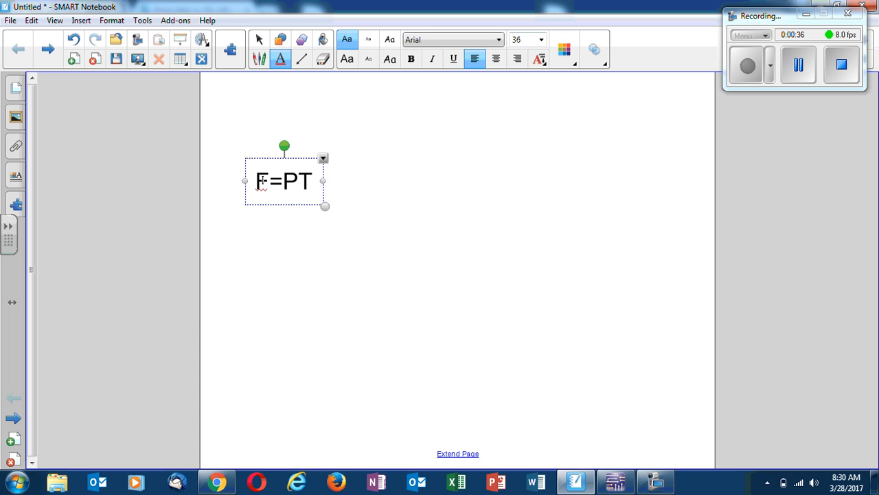
{"action": "type", "text": "+PV"}
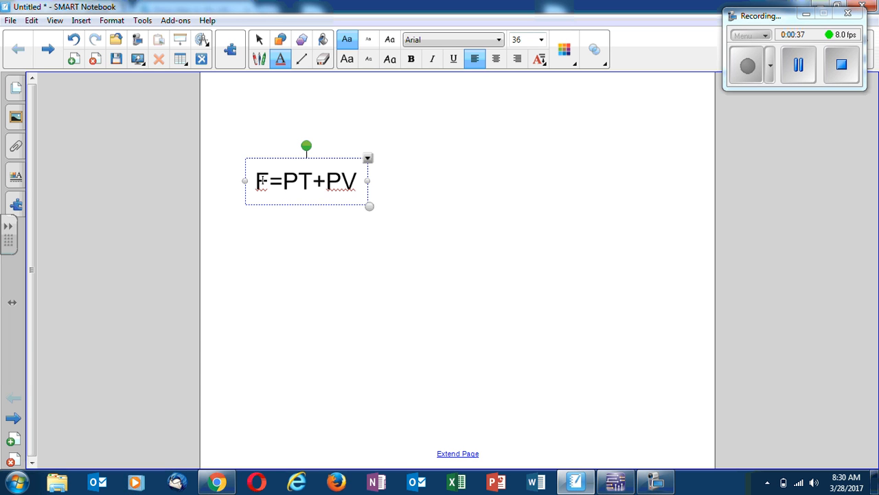
{"action": "type", "text": "+VT"}
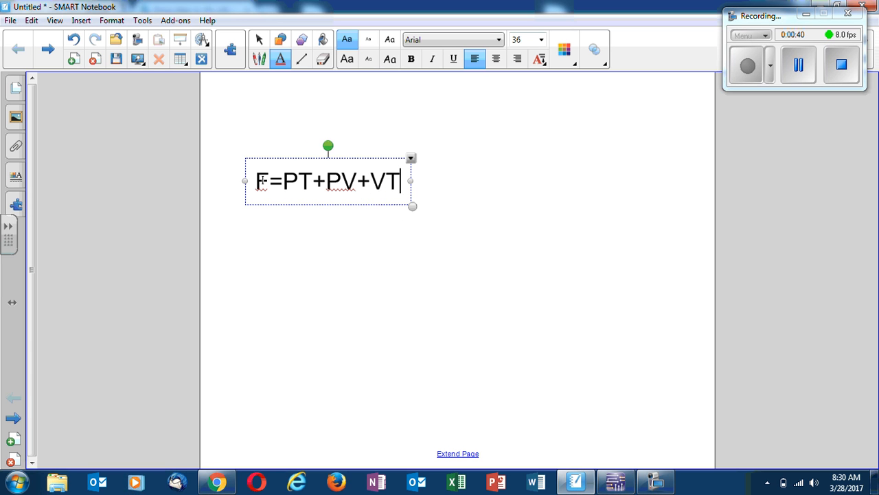
{"action": "left_click", "coordinate": [380, 220]}
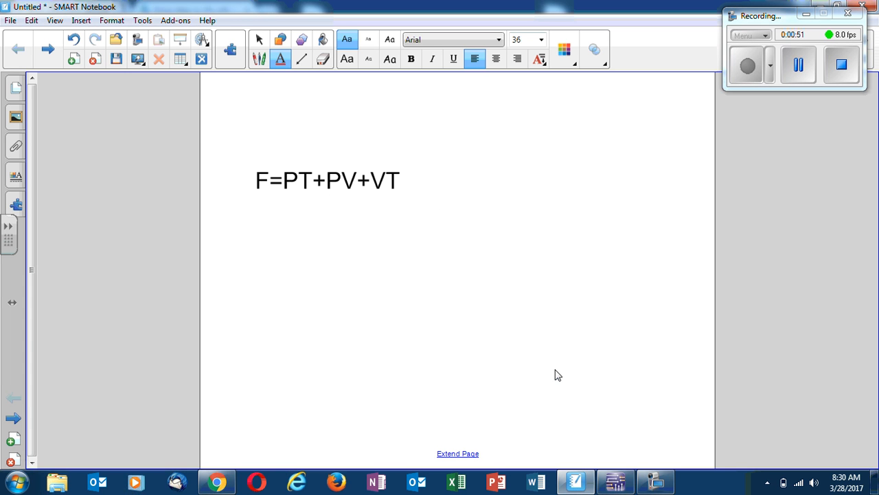
{"action": "left_click", "coordinate": [622, 485]}
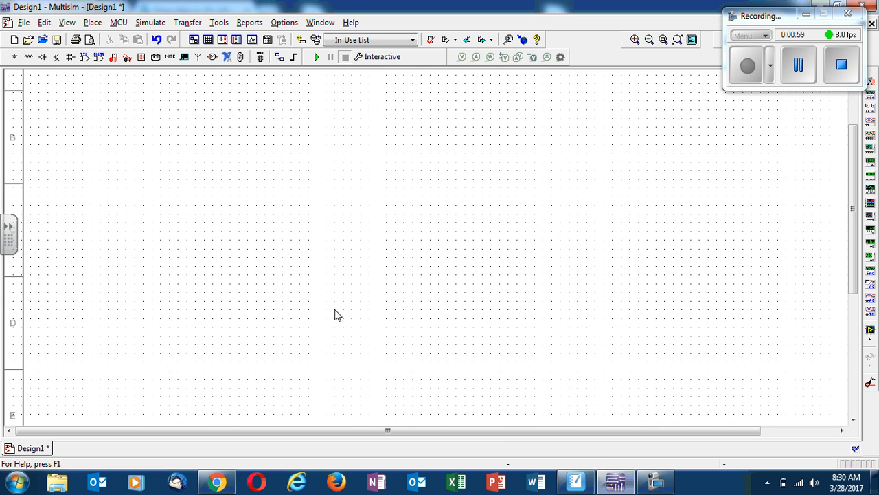
{"action": "left_click", "coordinate": [577, 483]}
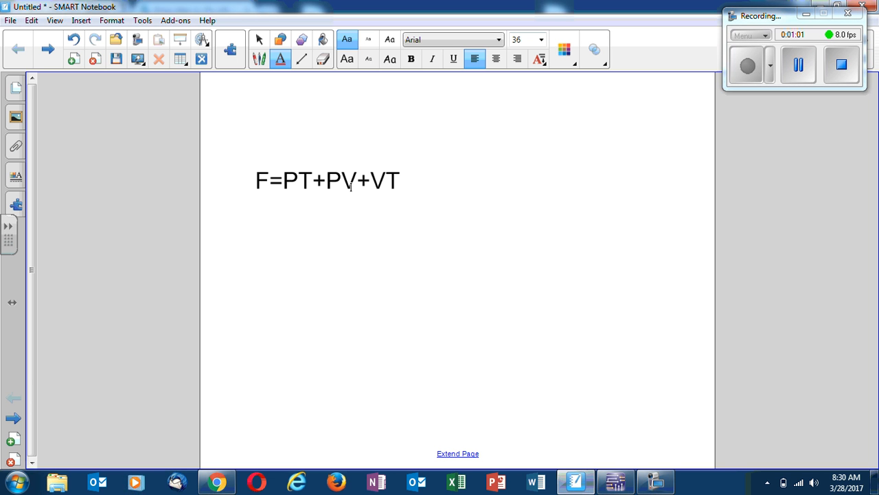
{"action": "left_click_drag", "start_coordinate": [407, 183], "coordinate": [271, 182]}
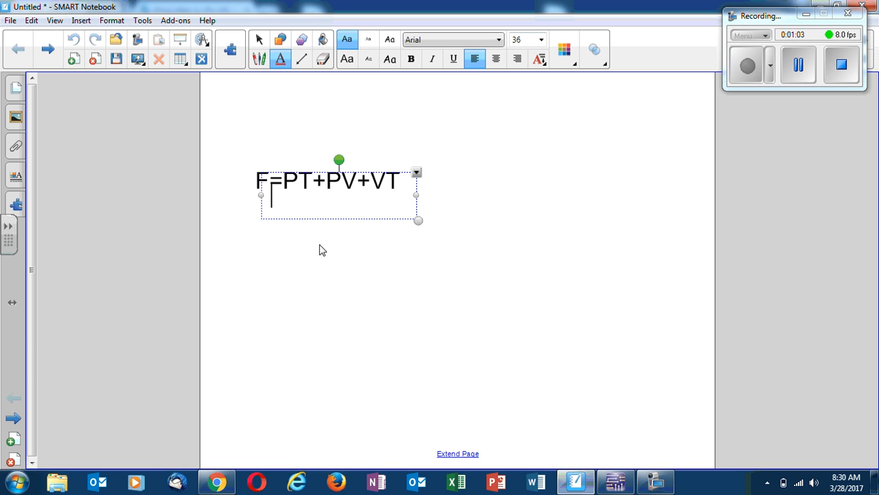
{"action": "left_click", "coordinate": [290, 215]}
{"action": "double_click", "coordinate": [261, 177]}
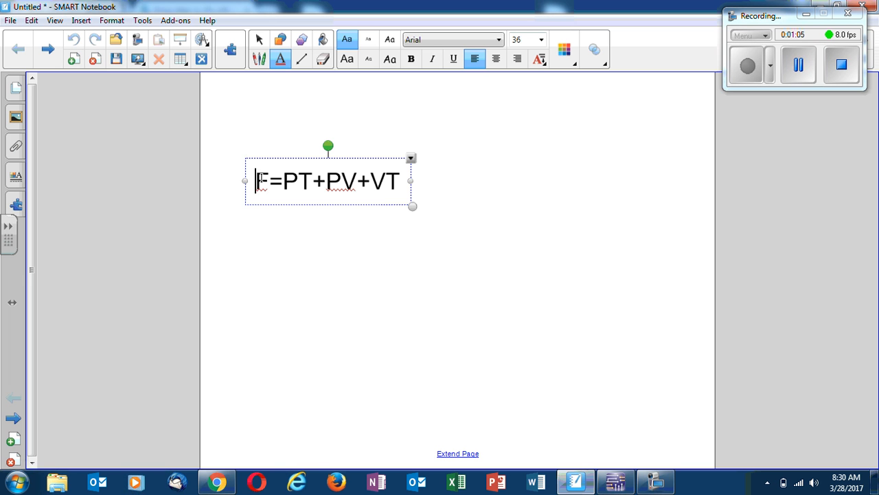
- Switch to Multisim and place a VCC power source near the left edge of the schematic
{"action": "left_click", "coordinate": [615, 481]}
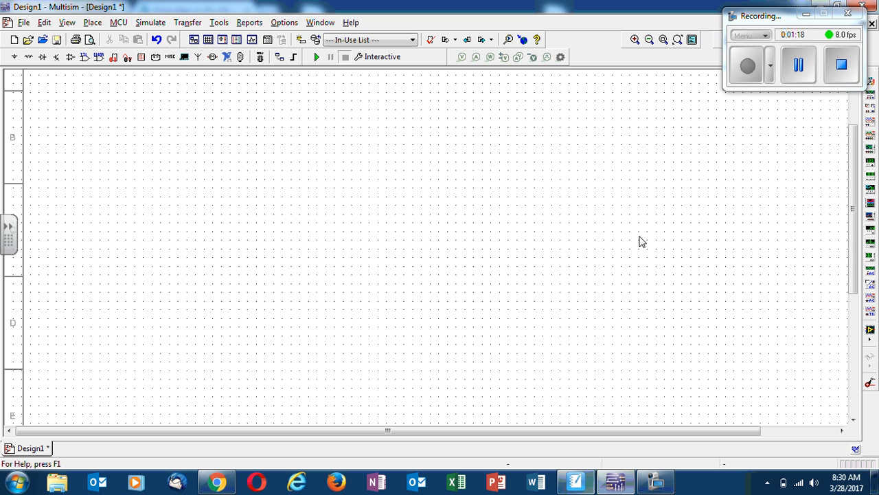
{"action": "left_click", "coordinate": [15, 59]}
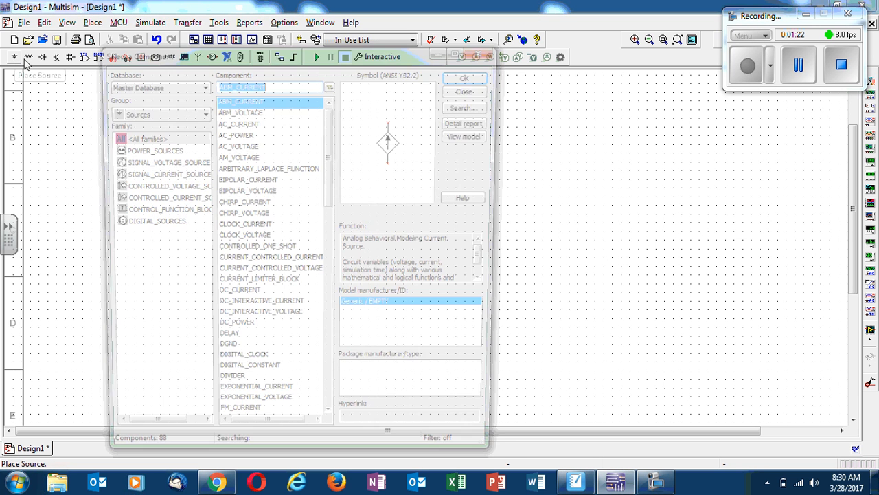
{"action": "left_click", "coordinate": [150, 150]}
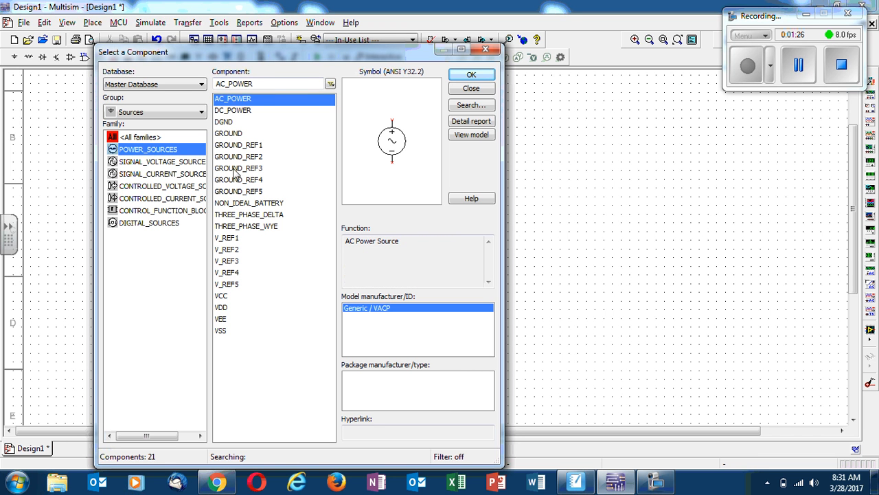
{"action": "left_click", "coordinate": [225, 296]}
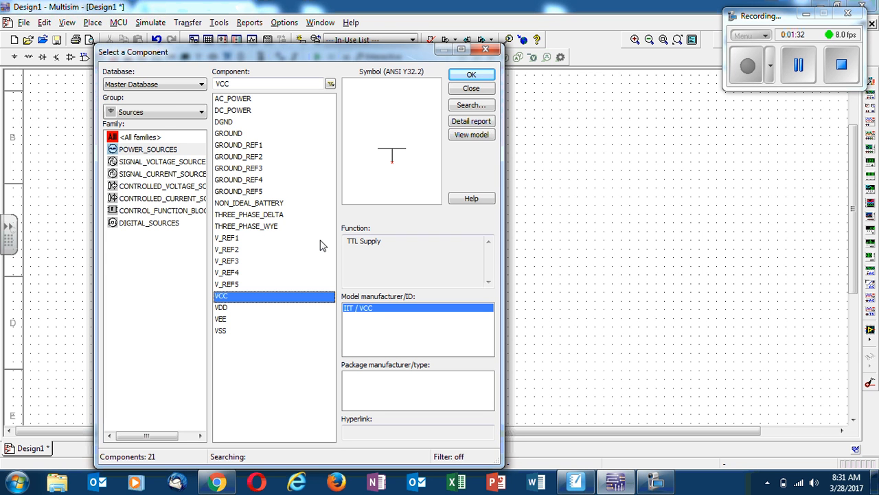
{"action": "left_click", "coordinate": [462, 79]}
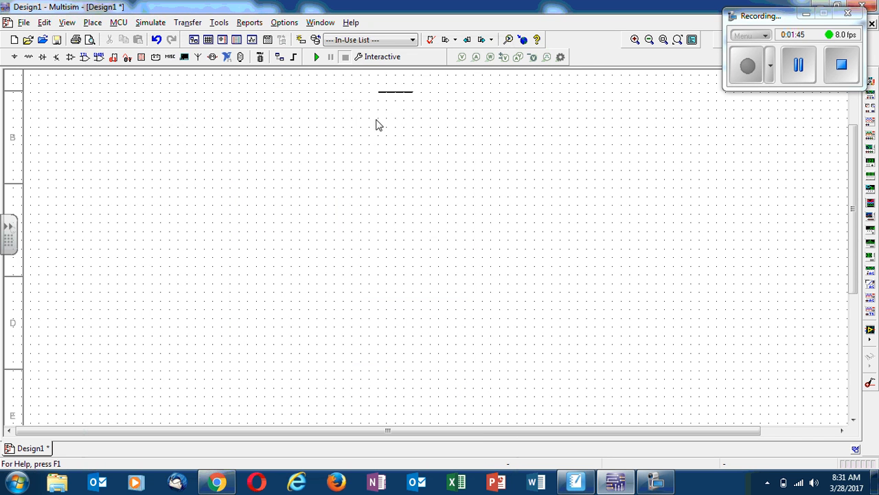
{"action": "left_click", "coordinate": [110, 129]}
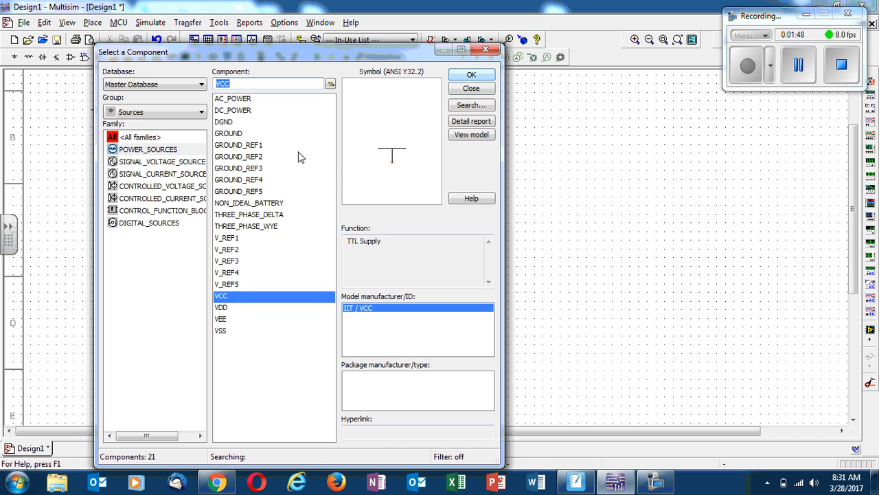
- Place a DGND digital ground below and slightly left of the VCC source, ending component placement
{"action": "left_click", "coordinate": [228, 123]}
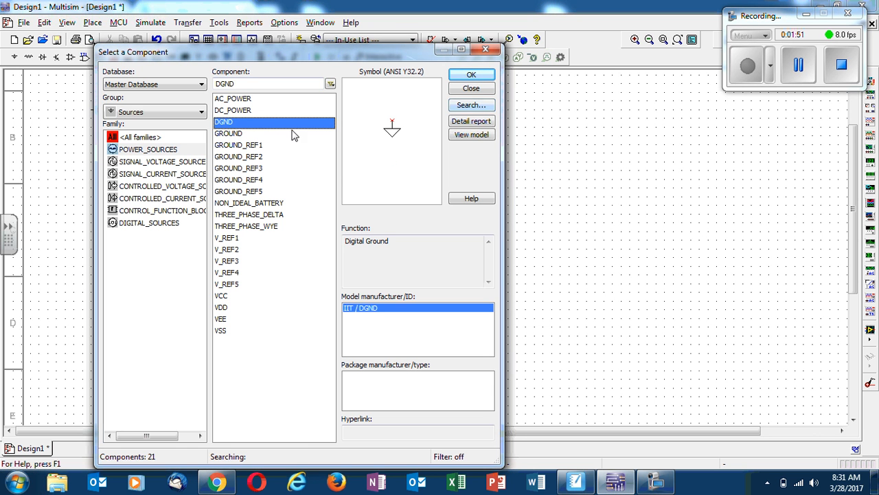
{"action": "left_click", "coordinate": [471, 75]}
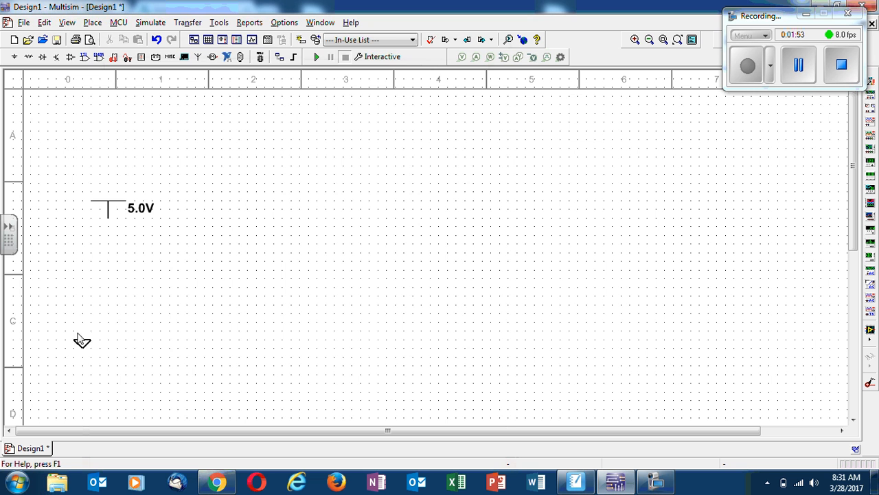
{"action": "left_click", "coordinate": [66, 384]}
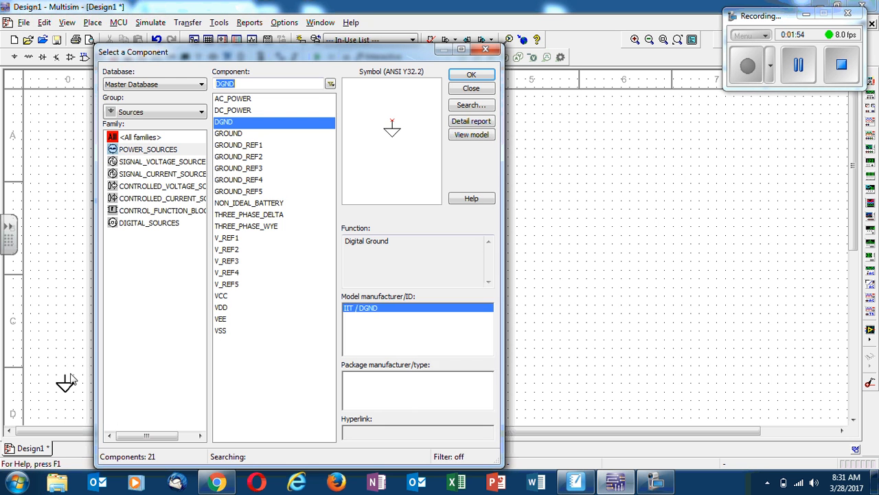
{"action": "left_click", "coordinate": [473, 88]}
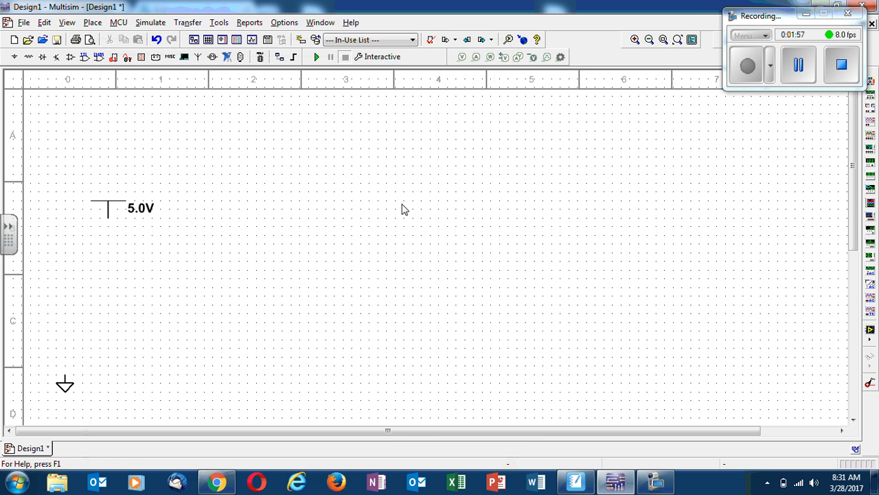
- Change the sheet's color scheme to Black background and apply it
{"action": "right_click", "coordinate": [368, 170]}
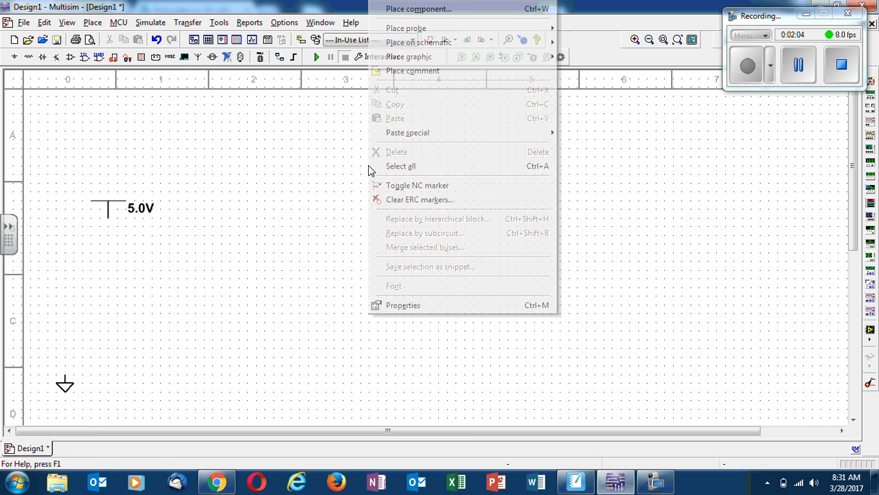
{"action": "left_click", "coordinate": [443, 309]}
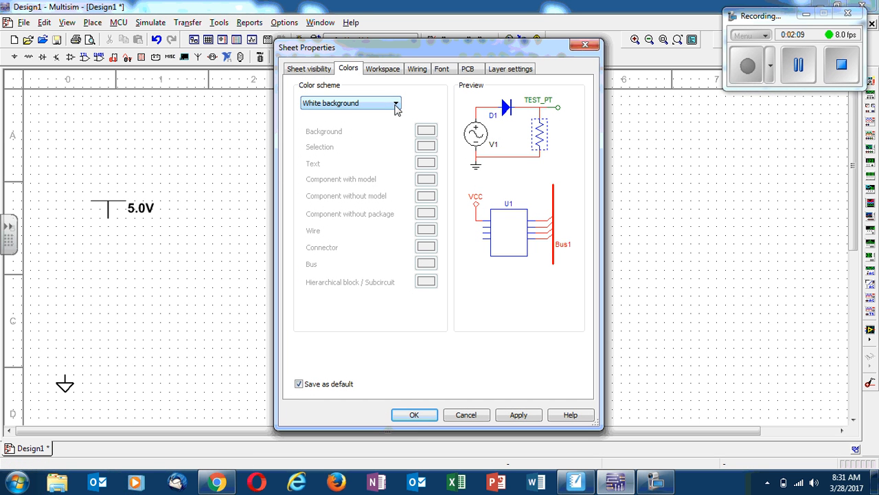
{"action": "left_click", "coordinate": [357, 108]}
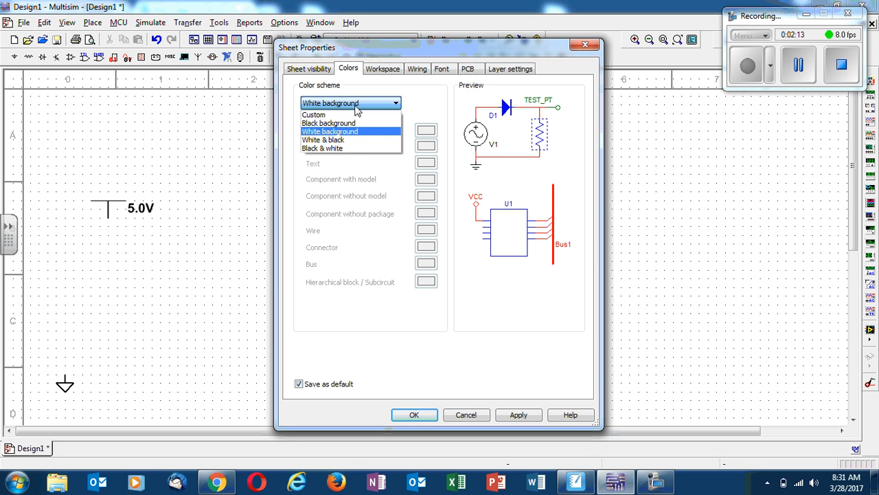
{"action": "left_click", "coordinate": [355, 124]}
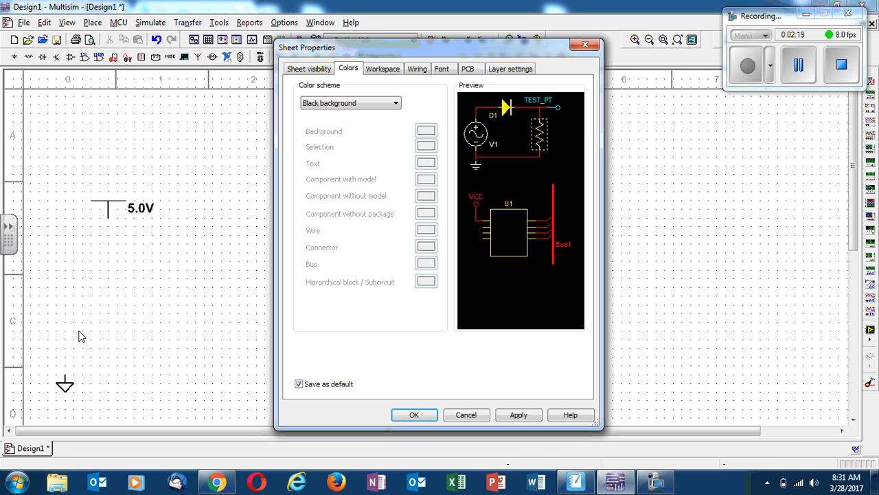
{"action": "left_click", "coordinate": [520, 415]}
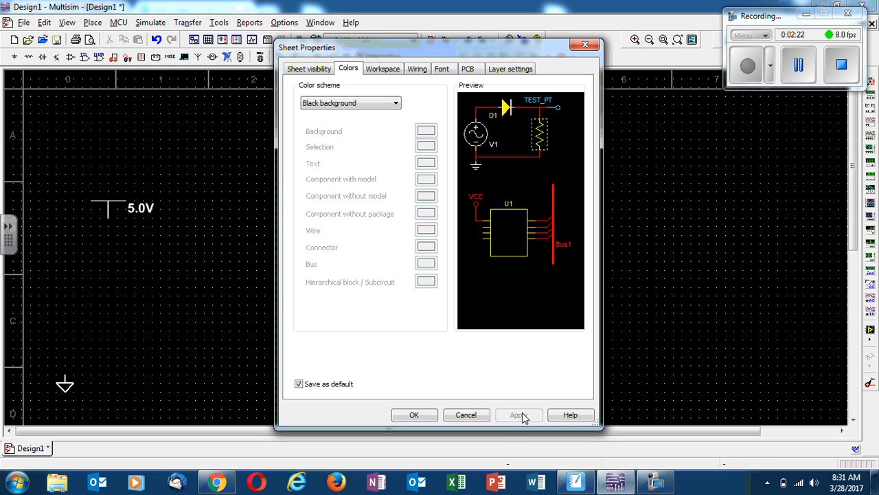
{"action": "left_click", "coordinate": [420, 416]}
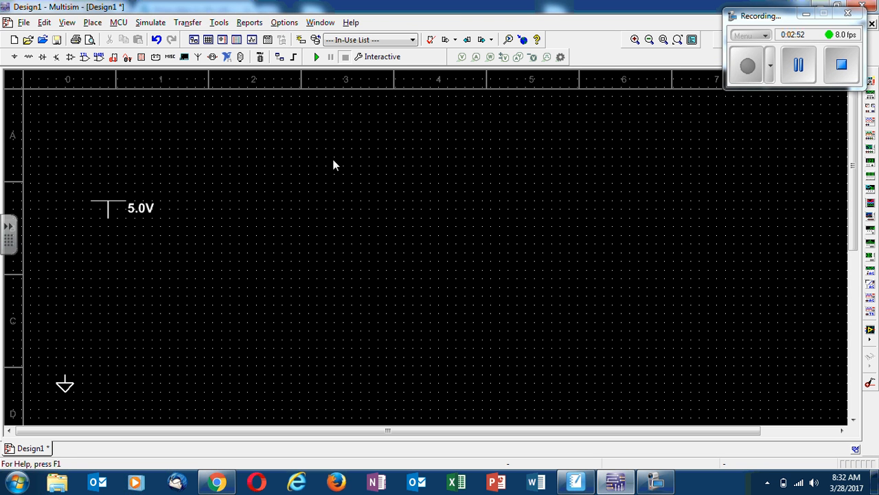
- Place an SPDT switch from the Basic group to the right of the VCC source and select it
{"action": "left_click", "coordinate": [29, 57]}
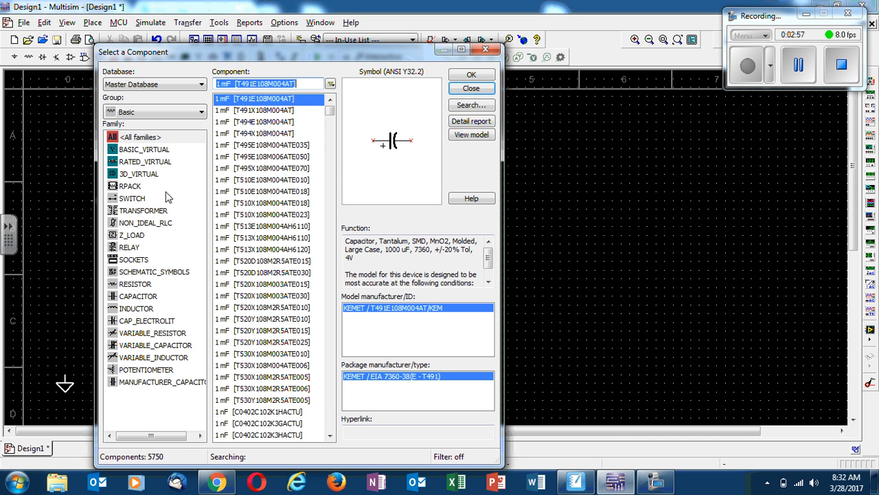
{"action": "left_click", "coordinate": [149, 198]}
{"action": "scroll", "coordinate": [335, 194], "scroll_direction": "down", "scroll_amount": 1}
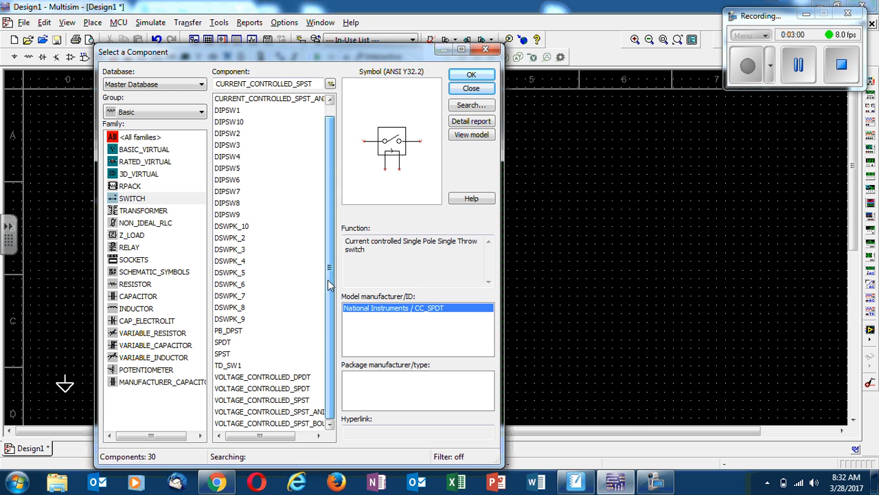
{"action": "left_click", "coordinate": [222, 343]}
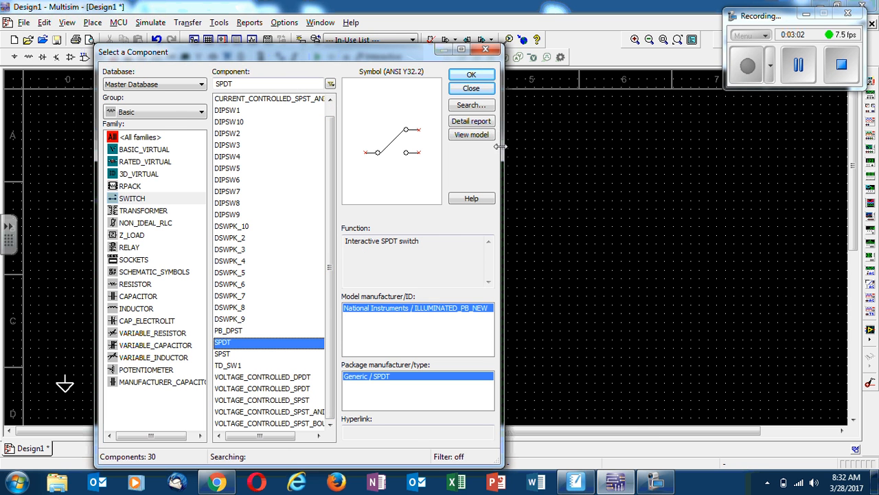
{"action": "left_click", "coordinate": [471, 75]}
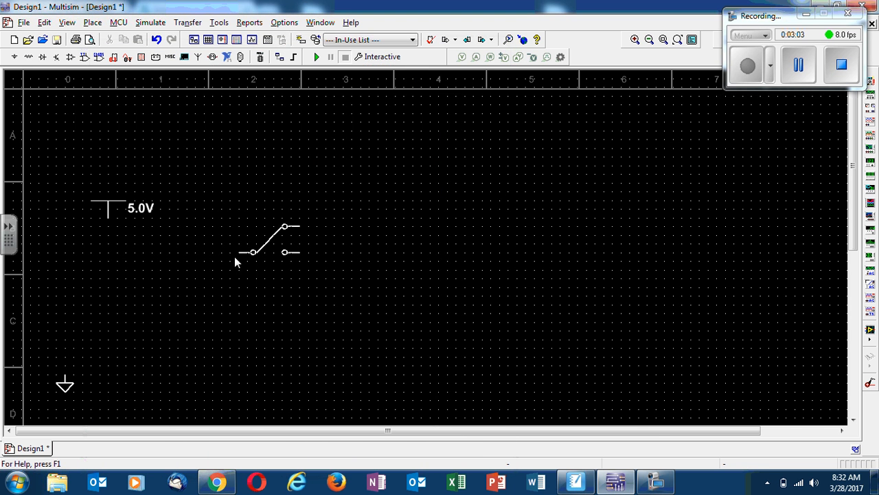
{"action": "left_click", "coordinate": [202, 264]}
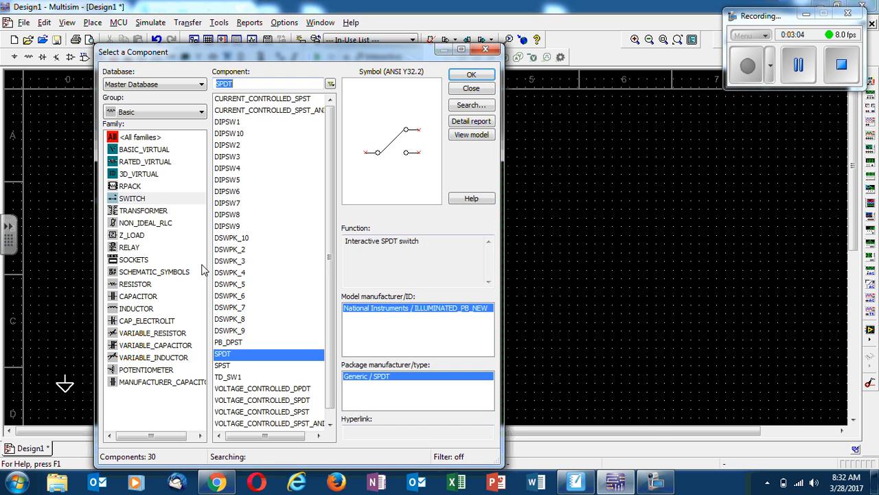
{"action": "left_click", "coordinate": [471, 88]}
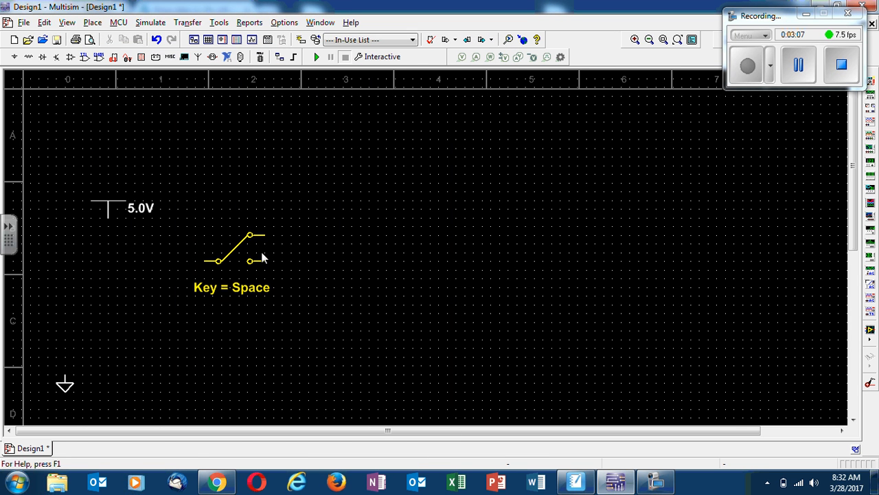
{"action": "left_click", "coordinate": [263, 253]}
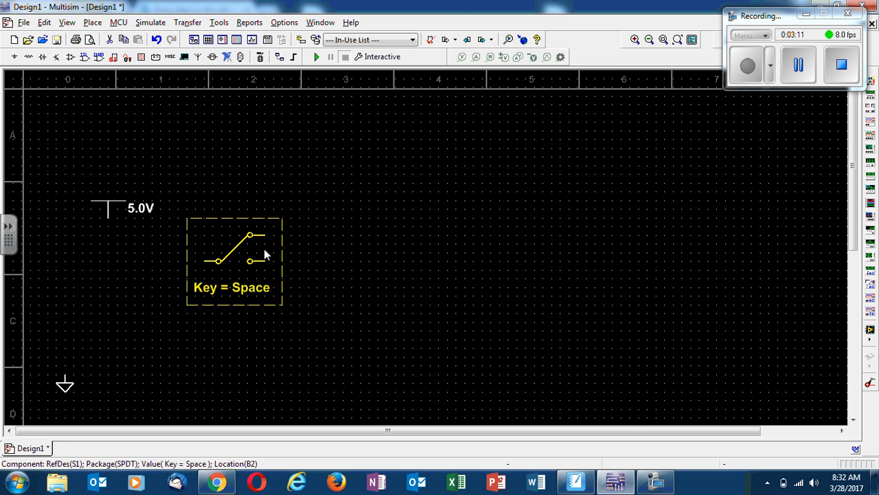
- Flip the SPDT switch horizontally and move it slightly down and to the left
{"action": "right_click", "coordinate": [264, 254]}
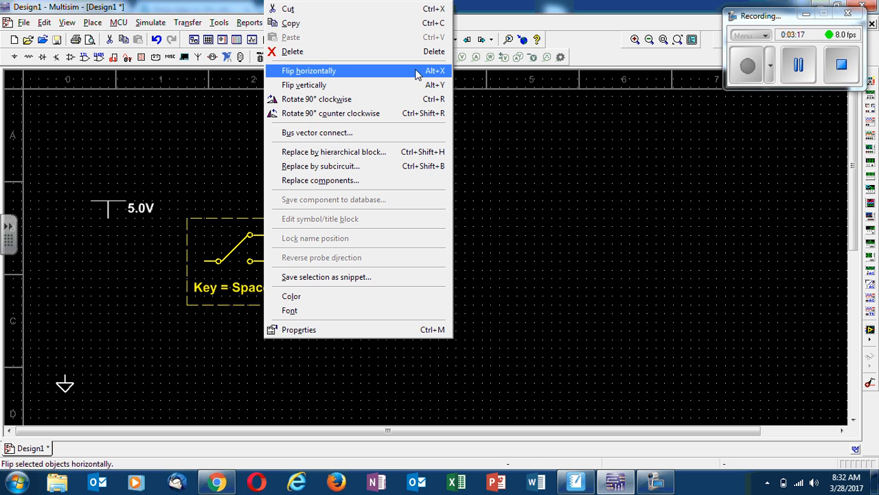
{"action": "left_click", "coordinate": [209, 226]}
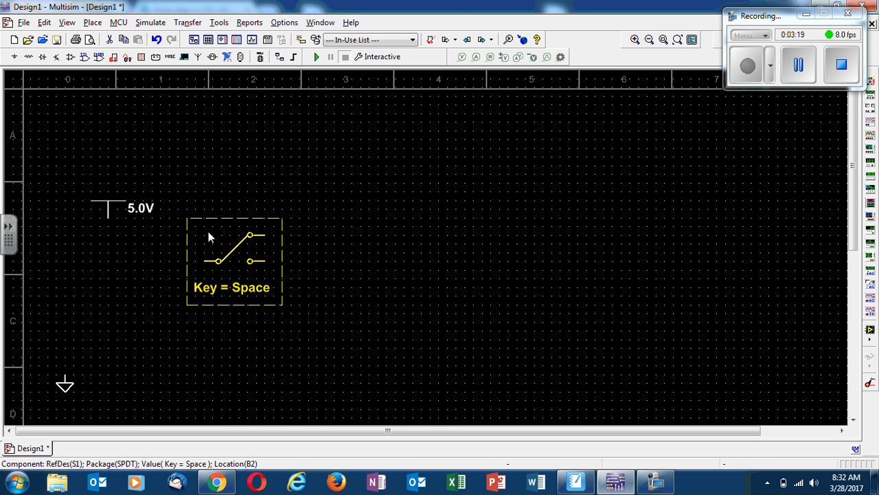
{"action": "key", "text": "alt+x"}
{"action": "left_click", "coordinate": [298, 266]}
{"action": "left_click", "coordinate": [299, 266]}
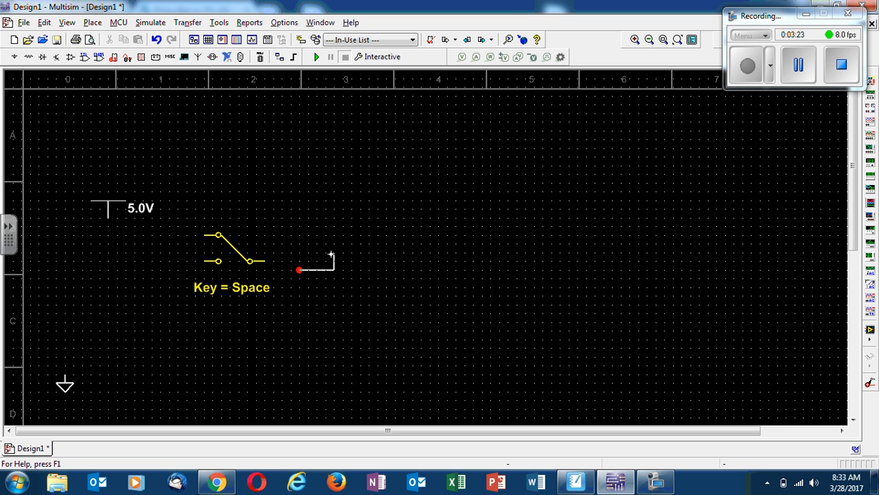
{"action": "key", "text": "Escape"}
{"action": "left_click_drag", "start_coordinate": [208, 252], "coordinate": [192, 276]}
{"action": "left_click", "coordinate": [189, 264]}
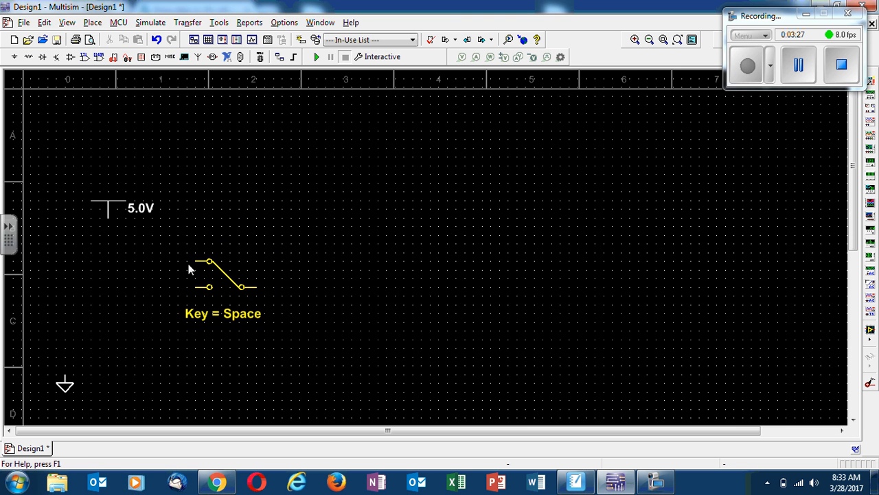
- Wire the switch's upper contact to the VCC source and its lower contact to the digital ground
{"action": "left_click", "coordinate": [194, 260]}
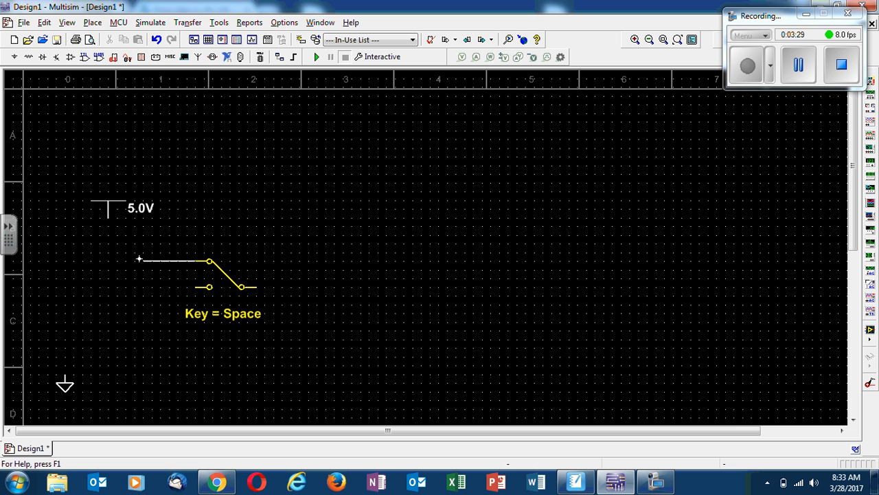
{"action": "left_click", "coordinate": [107, 217]}
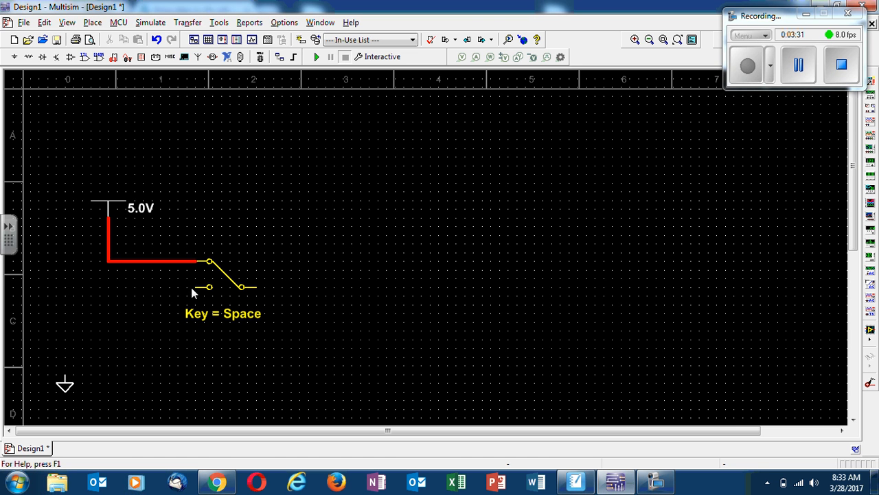
{"action": "left_click", "coordinate": [62, 371]}
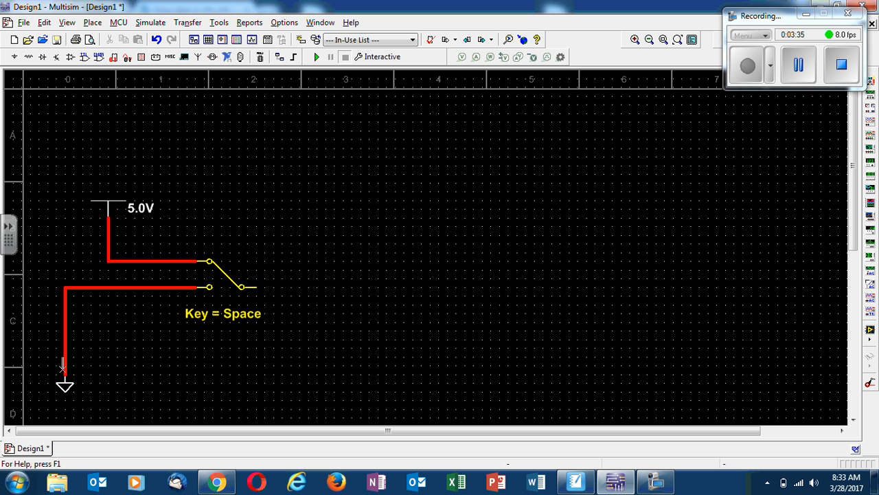
- Change the color of the ground wire to white
{"action": "right_click", "coordinate": [134, 290]}
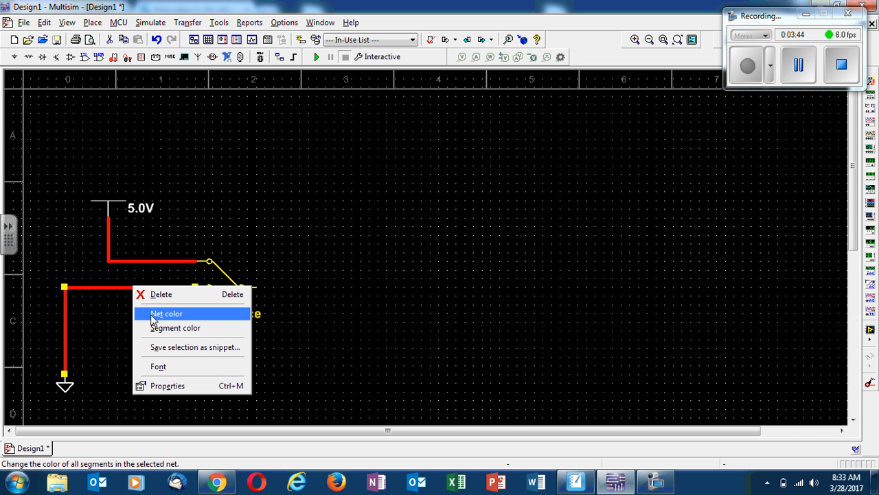
{"action": "left_click", "coordinate": [151, 314]}
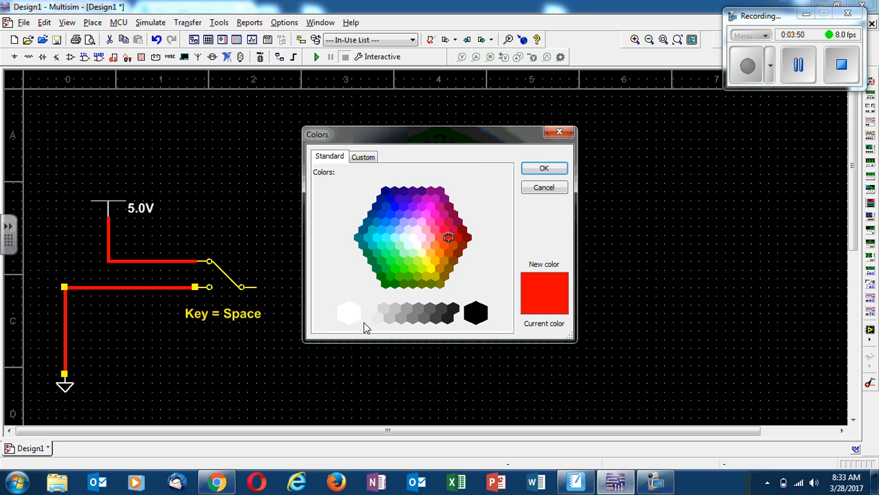
{"action": "key", "text": "Escape"}
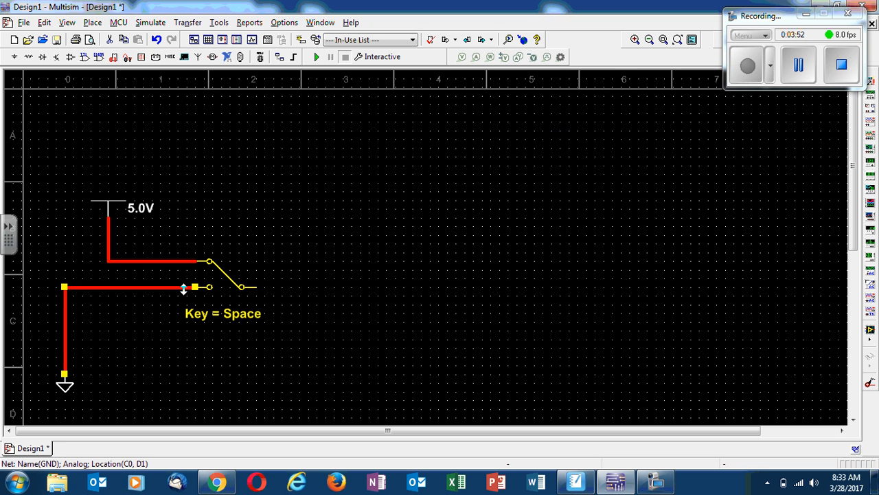
{"action": "right_click", "coordinate": [183, 287]}
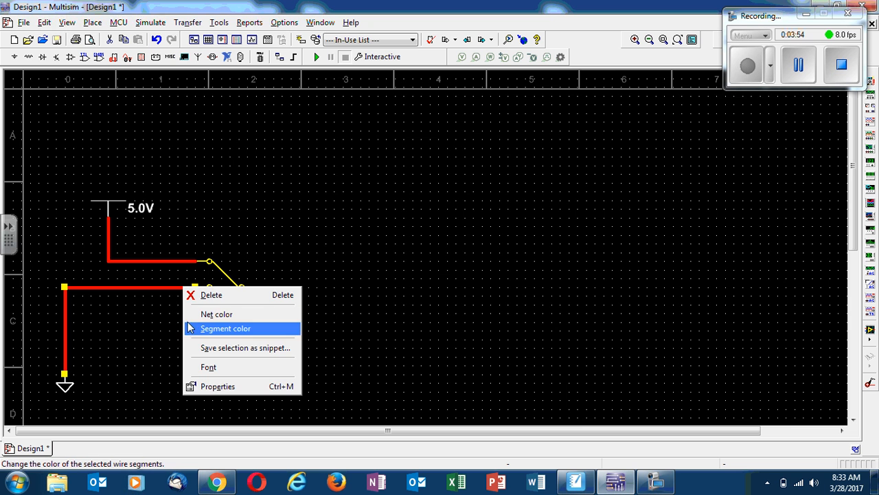
{"action": "left_click", "coordinate": [200, 310]}
{"action": "left_click", "coordinate": [349, 314]}
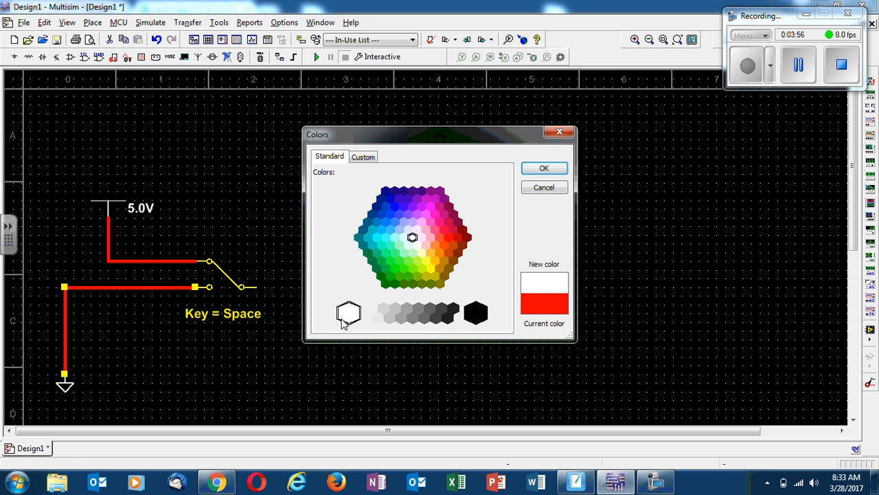
{"action": "left_click", "coordinate": [541, 168]}
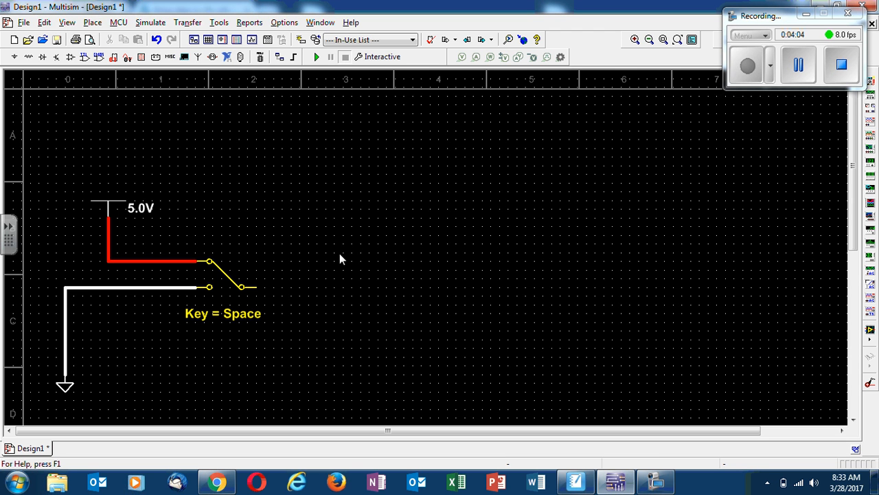
- Switch to SMART Notebook to check the Boolean expression, and return to Multisim
{"action": "left_click_drag", "start_coordinate": [853, 173], "coordinate": [862, 217]}
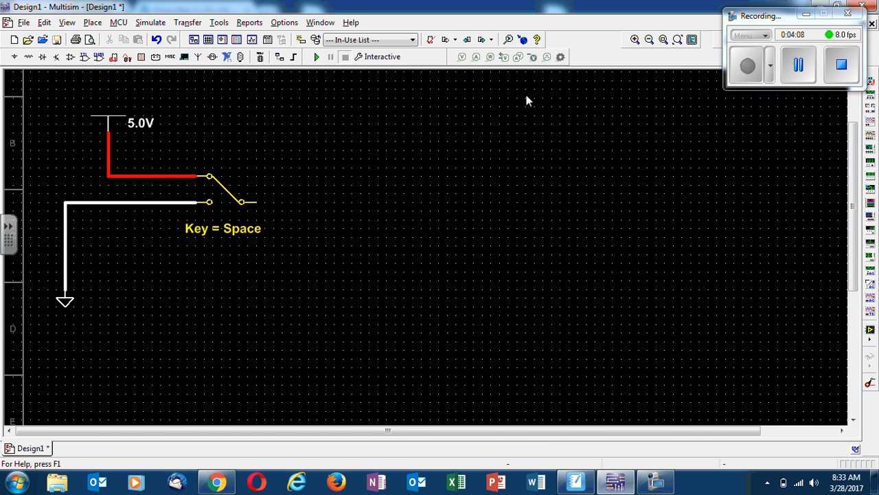
{"action": "left_click", "coordinate": [575, 481]}
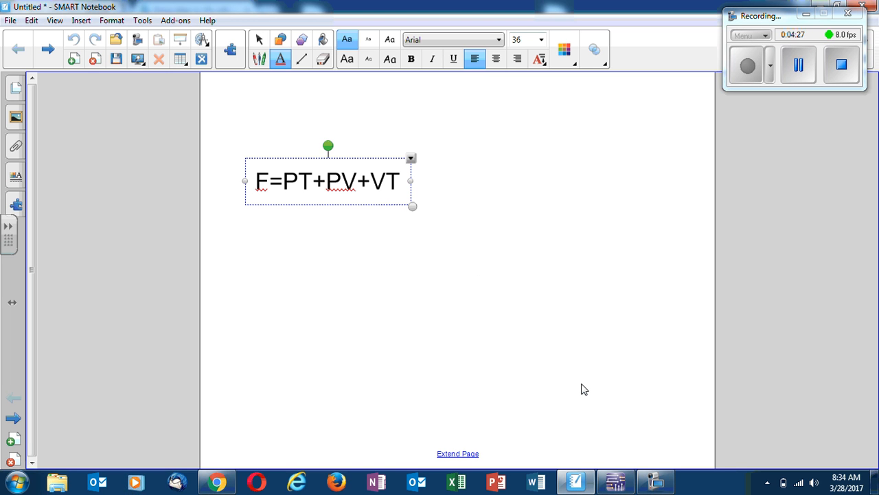
{"action": "left_click", "coordinate": [615, 481]}
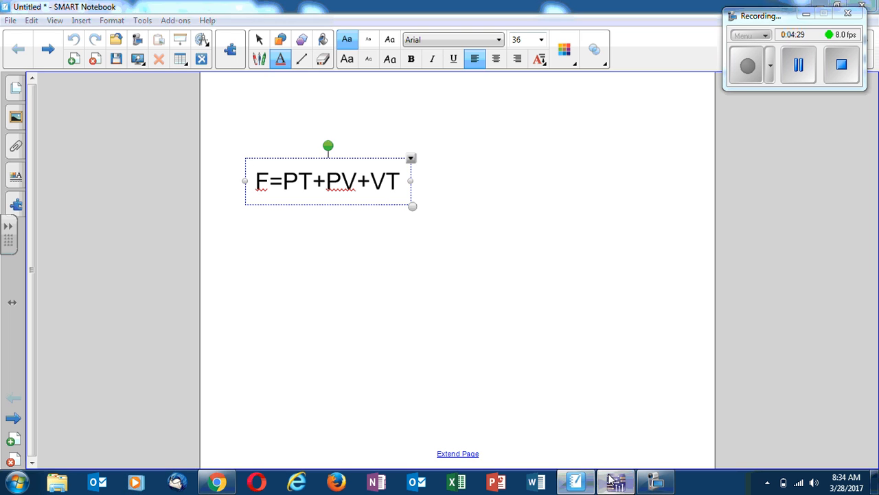
- Duplicate the SPDT switch twice, placing the copies one below the other beneath the original
{"action": "left_click", "coordinate": [249, 184]}
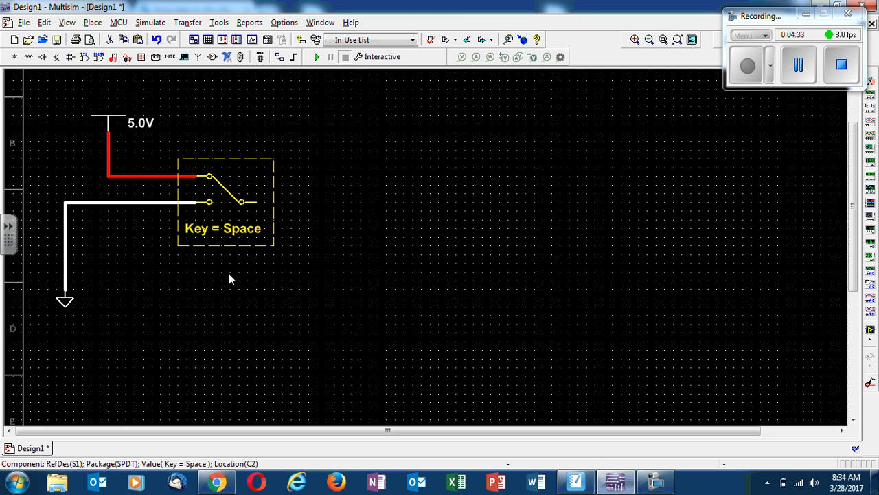
{"action": "key", "text": "ctrl+v"}
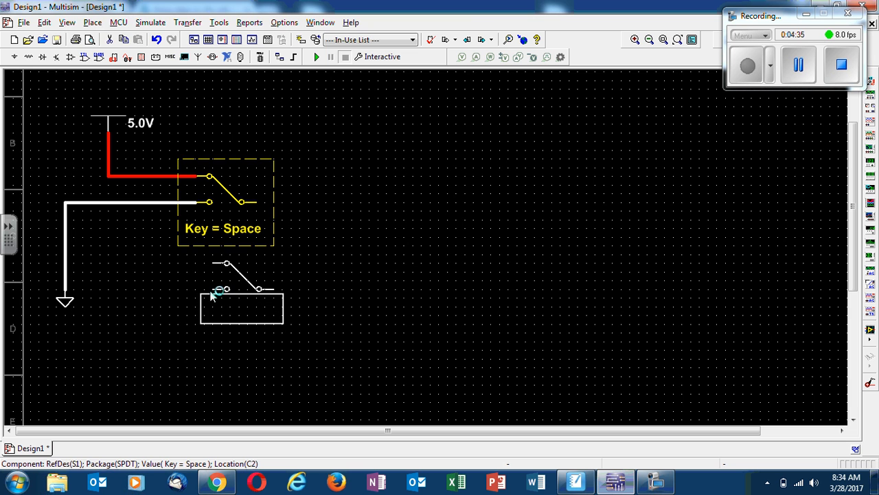
{"action": "left_click", "coordinate": [211, 294]}
{"action": "key", "text": "ctrl+v"}
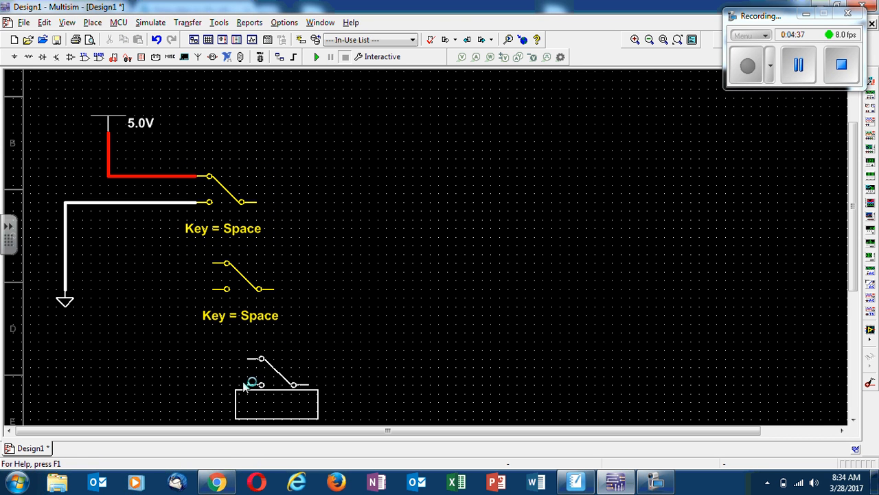
{"action": "left_click", "coordinate": [231, 377]}
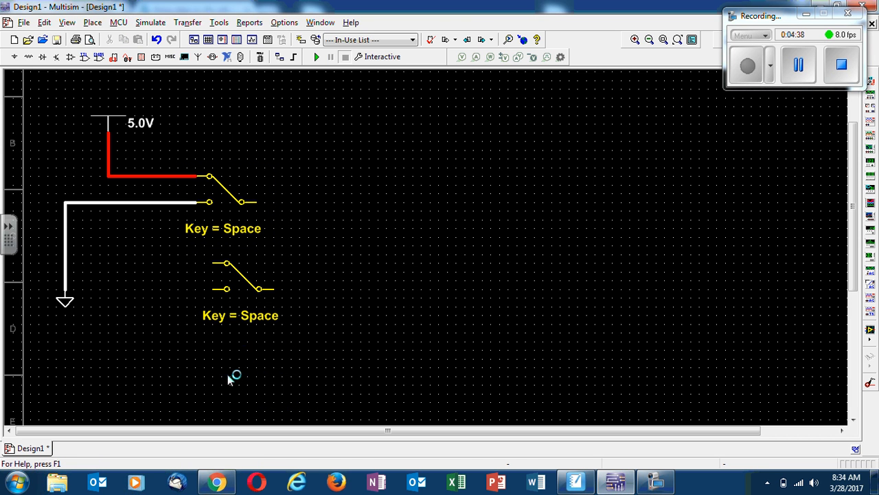
- Wire the second switch's upper contact to the VCC line and its lower contact to the ground line
{"action": "left_click", "coordinate": [212, 264]}
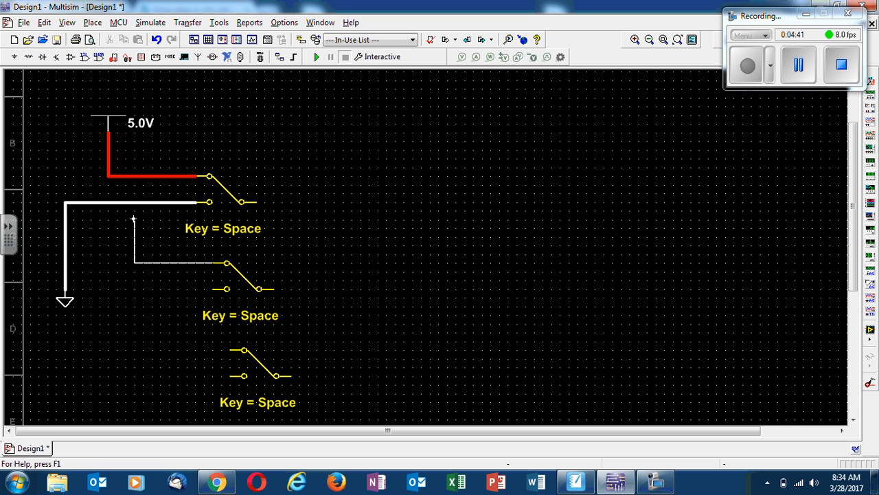
{"action": "left_click", "coordinate": [108, 177]}
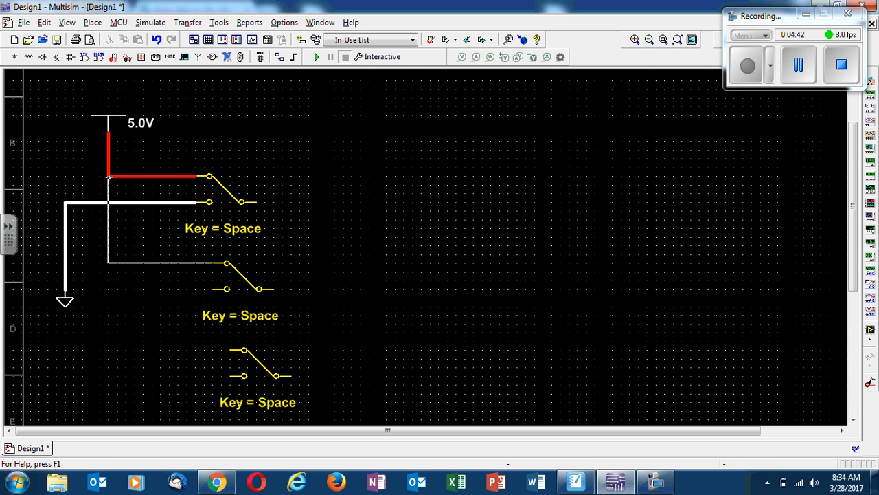
{"action": "left_click", "coordinate": [227, 288]}
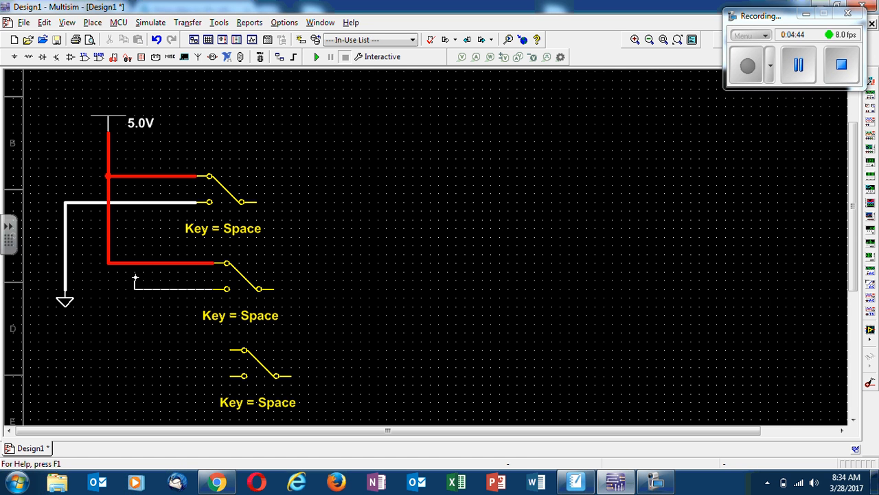
{"action": "left_click", "coordinate": [64, 281]}
- Move the ground symbol down below the third switch and wire that switch's lower contact to ground and upper contact to VCC
{"action": "left_click", "coordinate": [66, 302]}
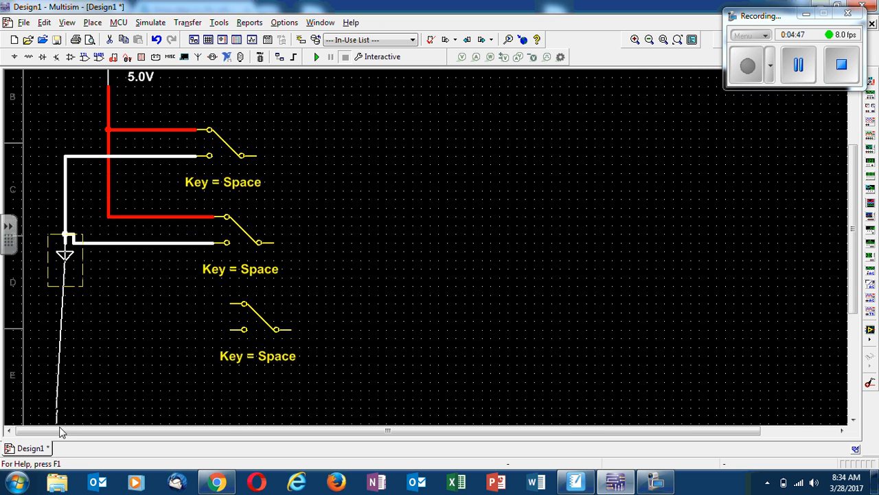
{"action": "left_click", "coordinate": [66, 343]}
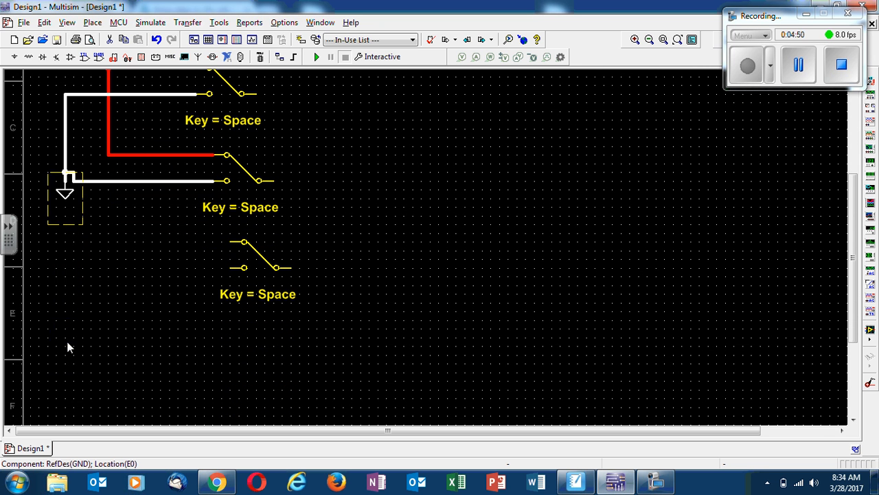
{"action": "left_click", "coordinate": [230, 268]}
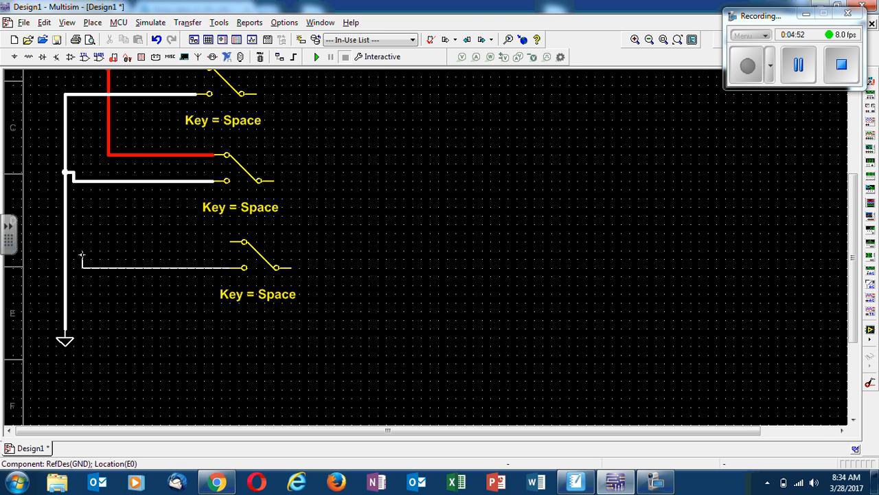
{"action": "left_click", "coordinate": [65, 267]}
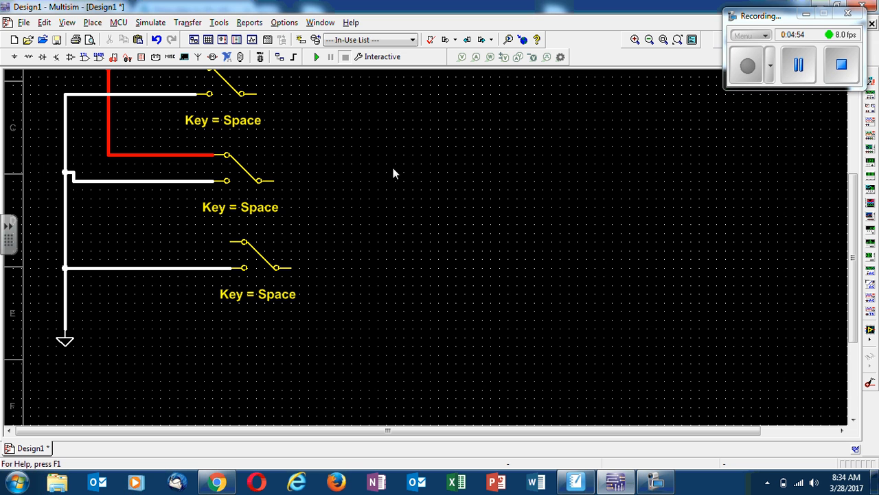
{"action": "left_click", "coordinate": [227, 244]}
{"action": "left_click", "coordinate": [107, 156]}
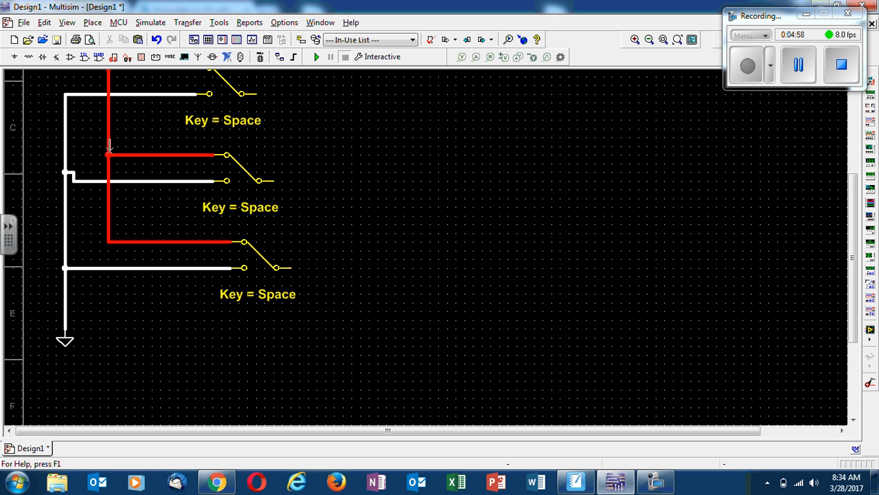
- Test the three switches by toggling them repeatedly with their shared Space key
{"action": "left_click", "coordinate": [650, 41]}
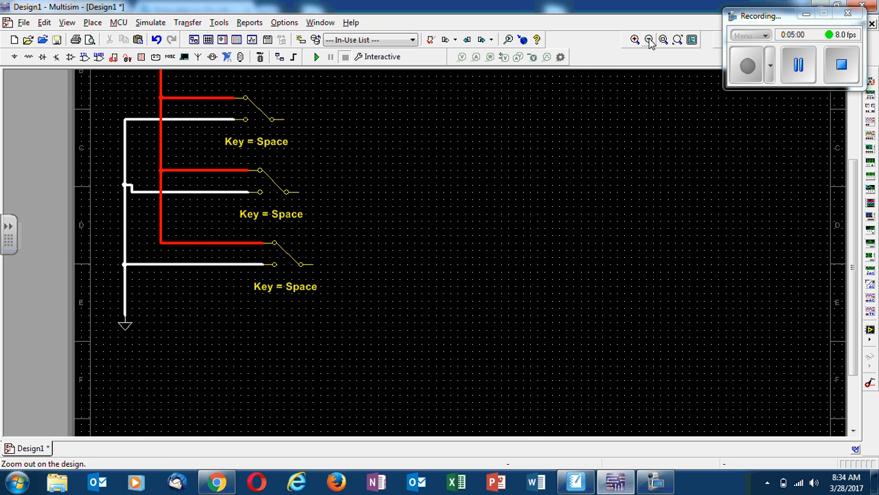
{"action": "left_click_drag", "start_coordinate": [857, 220], "coordinate": [852, 168]}
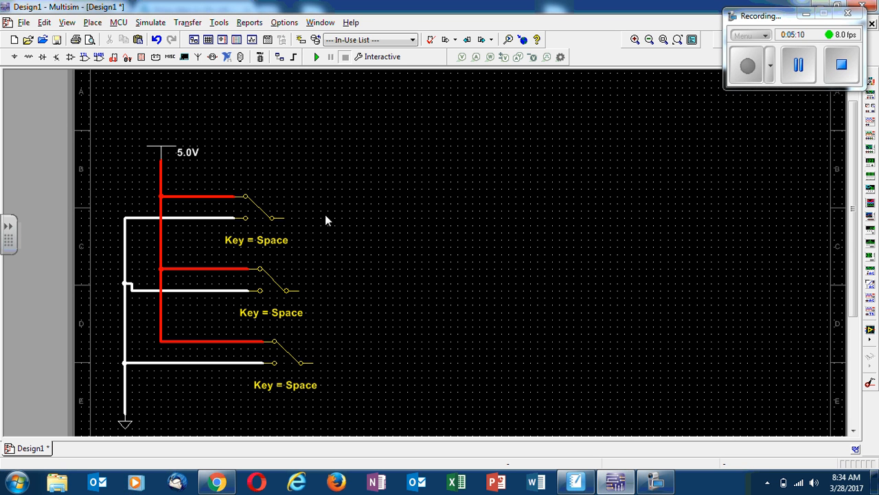
{"action": "key", "text": "space"}
{"action": "key", "text": "space"}
{"action": "key", "text": "space"}
{"action": "key", "text": "space"}
{"action": "key", "text": "space"}
{"action": "key", "text": "space"}
{"action": "key", "text": "space"}
{"action": "key", "text": "space"}
{"action": "key", "text": "space"}
{"action": "key", "text": "space"}
{"action": "key", "text": "space"}
{"action": "key", "text": "space"}
{"action": "key", "text": "space"}
{"action": "key", "text": "space"}
{"action": "key", "text": "space"}
{"action": "key", "text": "space"}
{"action": "key", "text": "space"}
{"action": "key", "text": "space"}
{"action": "key", "text": "space"}
{"action": "key", "text": "space"}
- Set the toggle key of the uppermost SPDT switch to P
{"action": "double_click", "coordinate": [273, 204]}
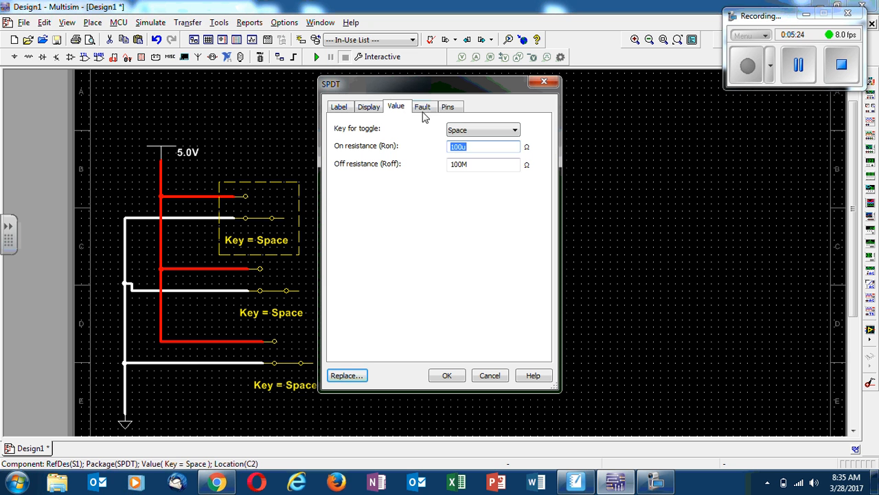
{"action": "left_click", "coordinate": [515, 131]}
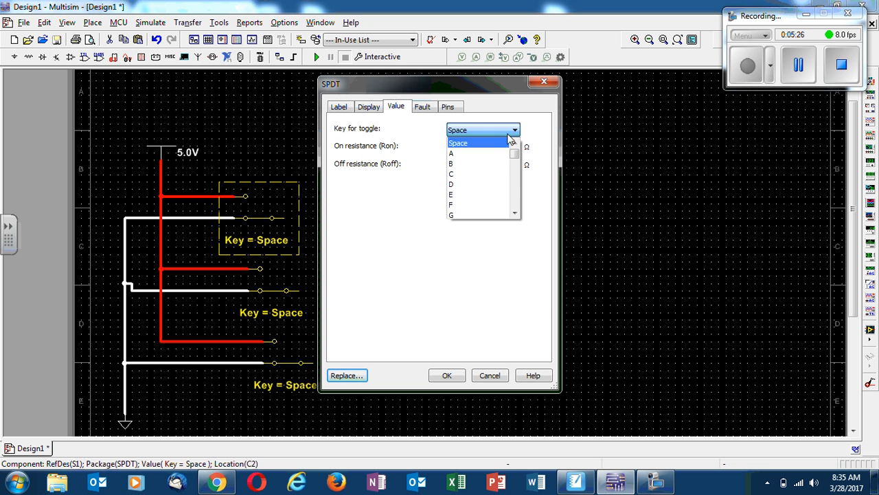
{"action": "scroll", "coordinate": [501, 186], "scroll_direction": "down", "scroll_amount": 1}
{"action": "left_click_drag", "start_coordinate": [514, 159], "coordinate": [515, 179]}
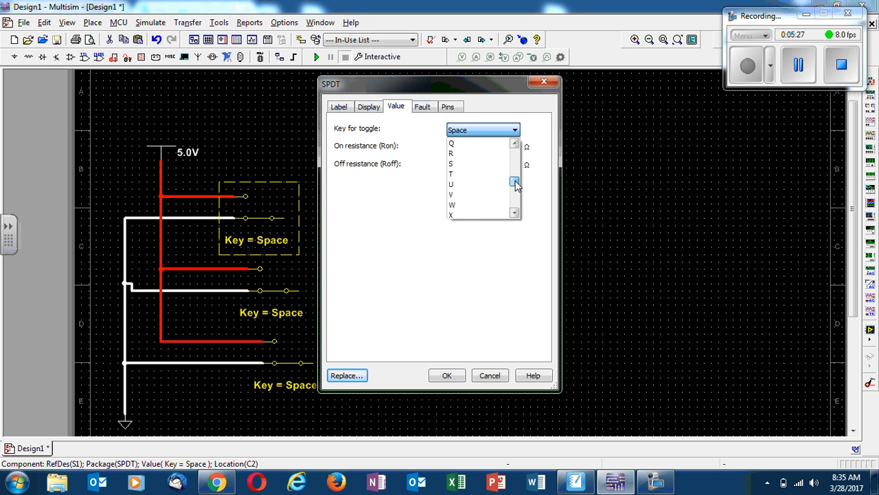
{"action": "left_click", "coordinate": [470, 136]}
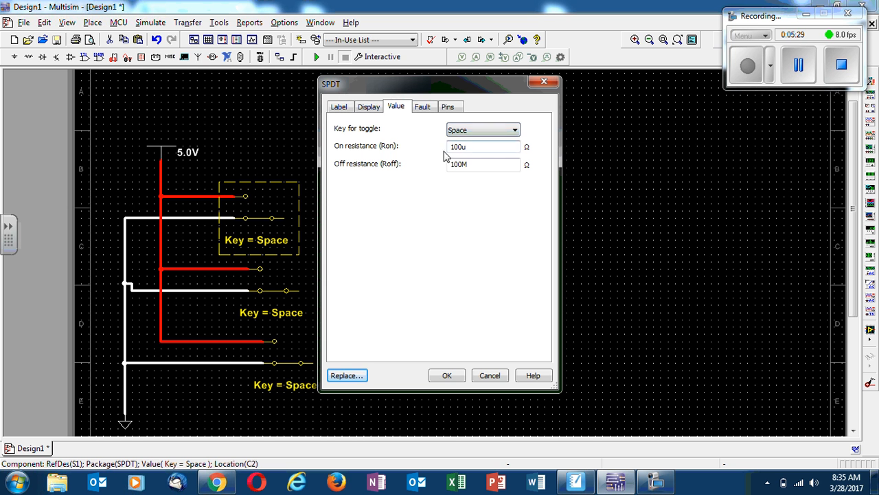
{"action": "left_click", "coordinate": [483, 140]}
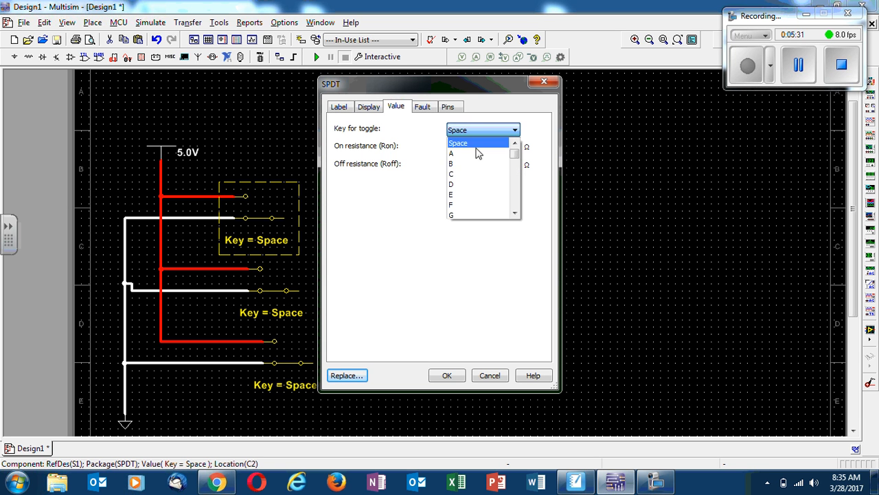
{"action": "left_click_drag", "start_coordinate": [518, 154], "coordinate": [515, 177]}
{"action": "left_click", "coordinate": [483, 184]}
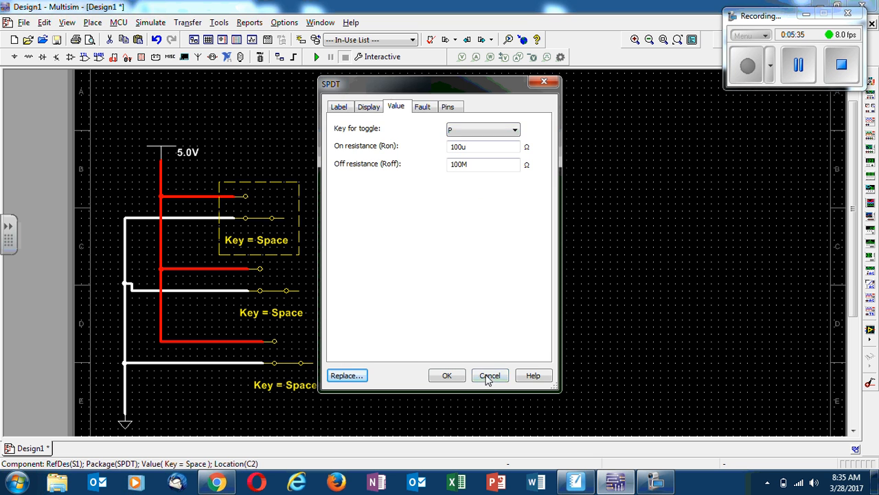
{"action": "left_click", "coordinate": [457, 378]}
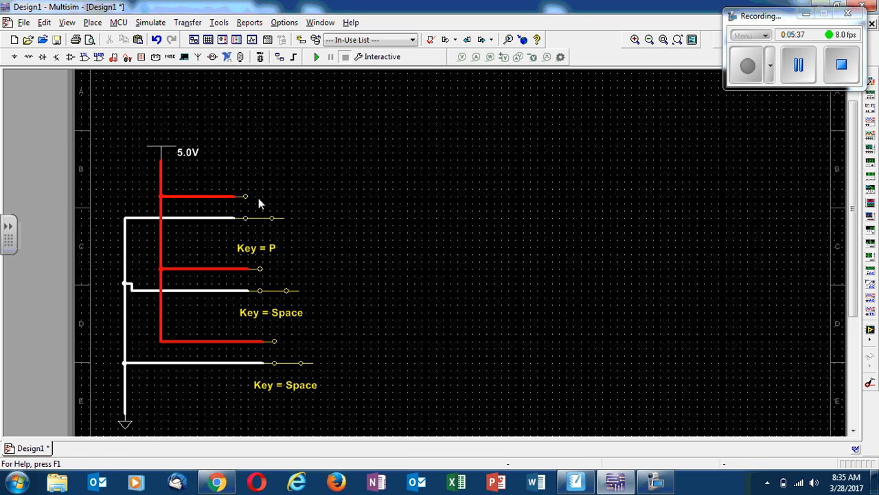
- Give the uppermost switch component-specific visibility and the RefDes President, and move its key label above that name
{"action": "double_click", "coordinate": [275, 199]}
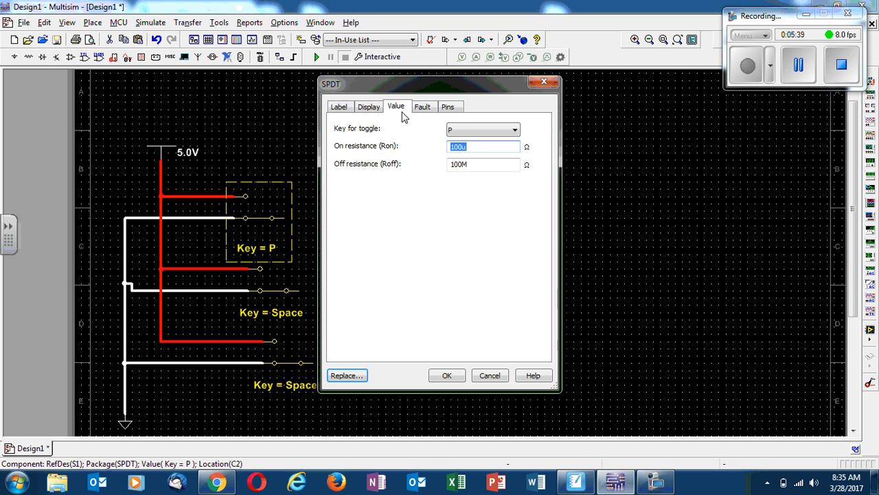
{"action": "left_click", "coordinate": [338, 107]}
{"action": "left_click", "coordinate": [369, 108]}
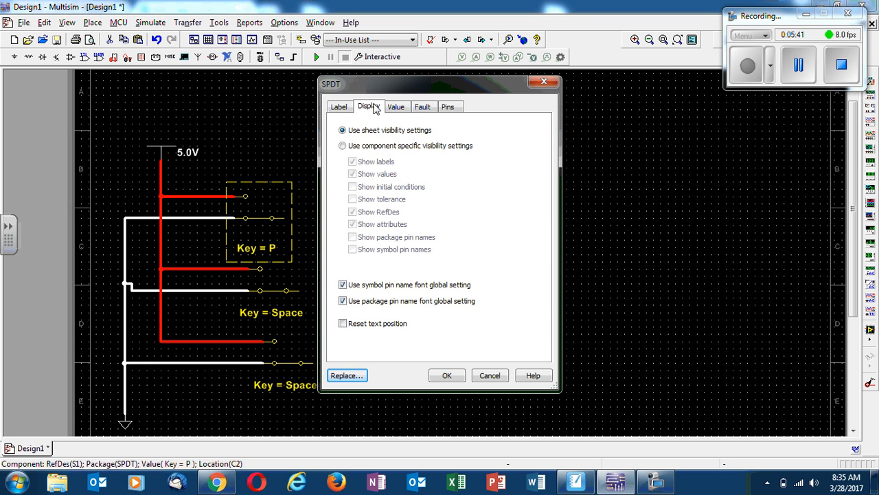
{"action": "left_click", "coordinate": [343, 145]}
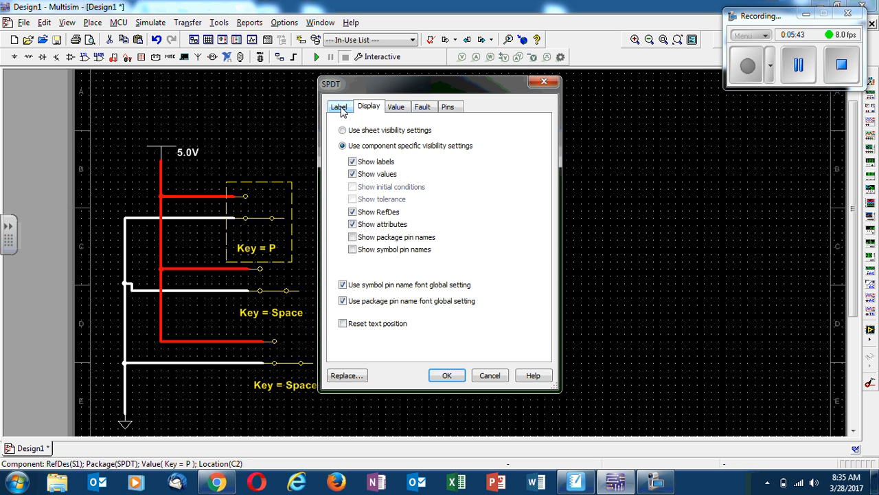
{"action": "left_click", "coordinate": [341, 110]}
{"action": "left_click_drag", "start_coordinate": [375, 143], "coordinate": [334, 145]}
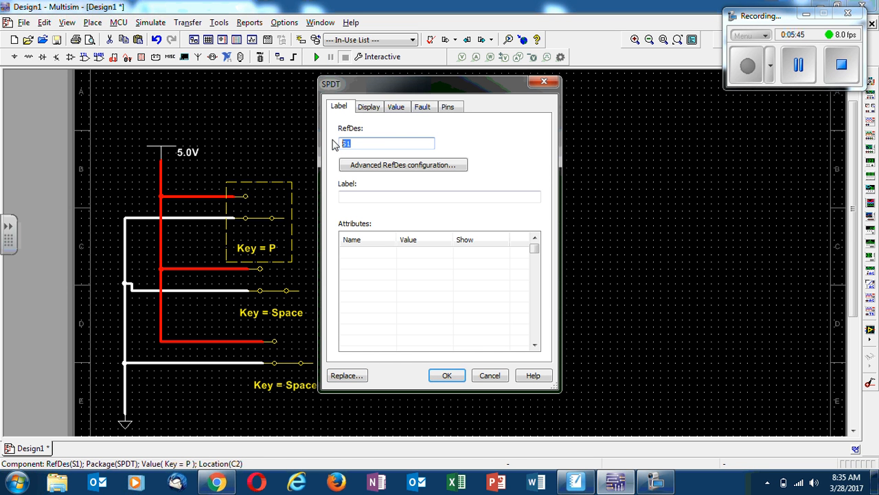
{"action": "type", "text": "President"}
{"action": "left_click", "coordinate": [447, 375]}
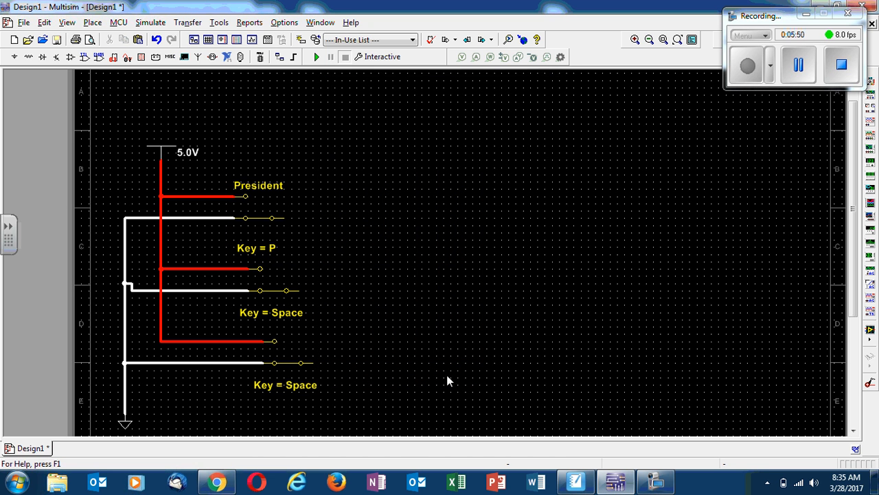
{"action": "left_click", "coordinate": [271, 291]}
{"action": "left_click_drag", "start_coordinate": [246, 252], "coordinate": [277, 165]}
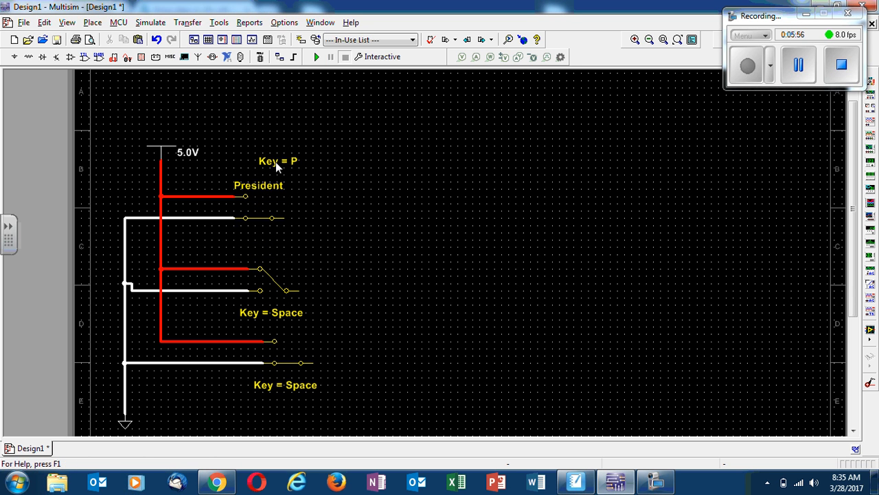
- Set the toggle key of the middle SPDT switch to V
{"action": "double_click", "coordinate": [290, 272]}
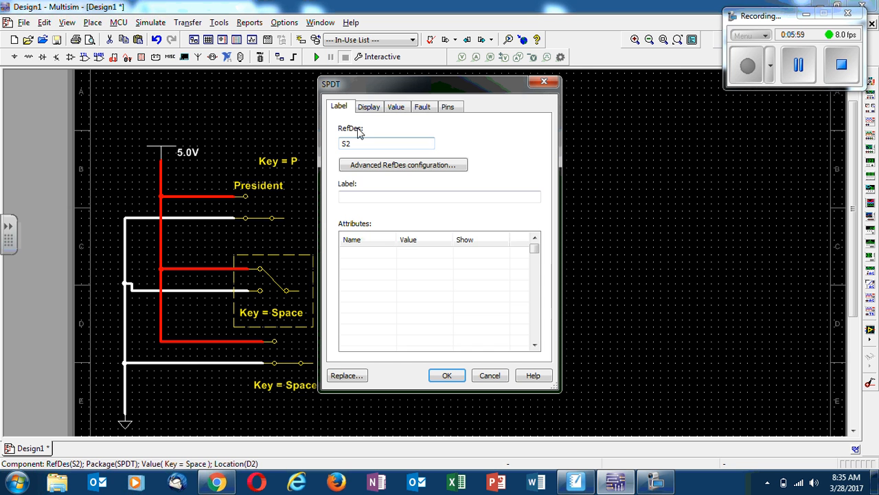
{"action": "left_click", "coordinate": [396, 107]}
{"action": "left_click", "coordinate": [516, 131]}
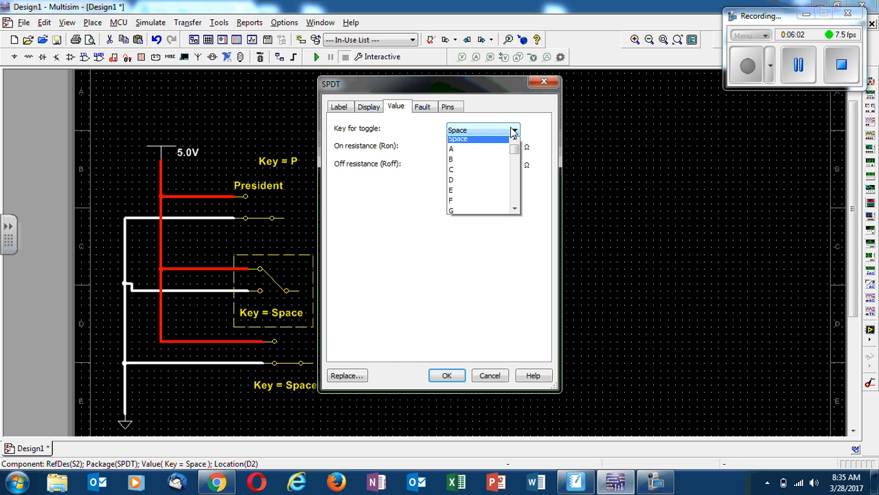
{"action": "left_click_drag", "start_coordinate": [515, 148], "coordinate": [517, 203]}
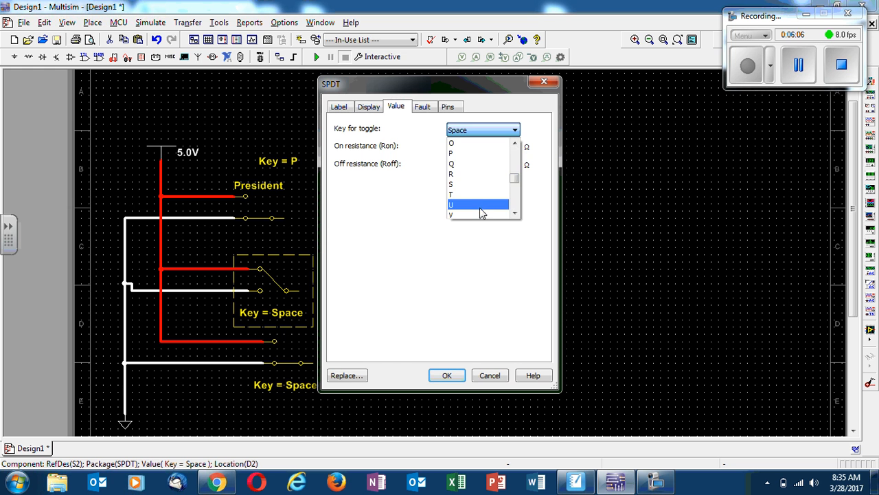
{"action": "left_click", "coordinate": [485, 213]}
{"action": "left_click", "coordinate": [514, 131]}
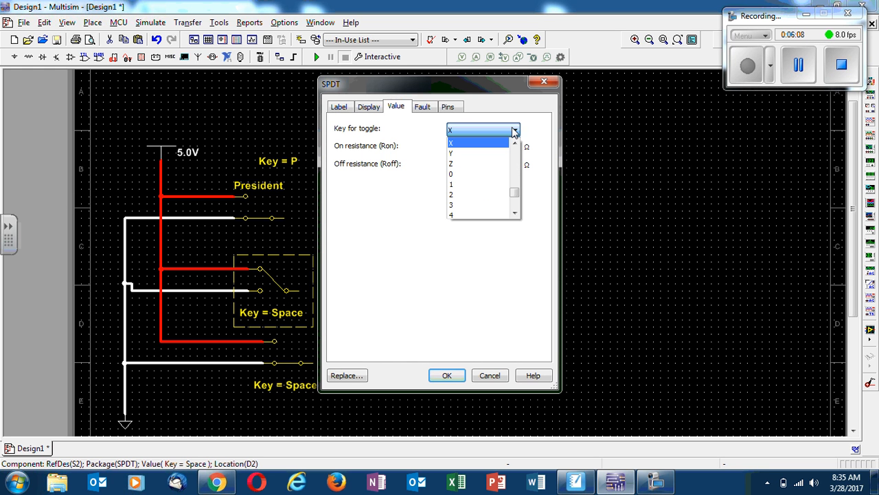
{"action": "key", "text": "Up"}
{"action": "key", "text": "Up"}
{"action": "left_click", "coordinate": [514, 131]}
- Give the middle switch the RefDes VicePresident and component-specific visibility, and move its key label beside that name
{"action": "left_click", "coordinate": [339, 107]}
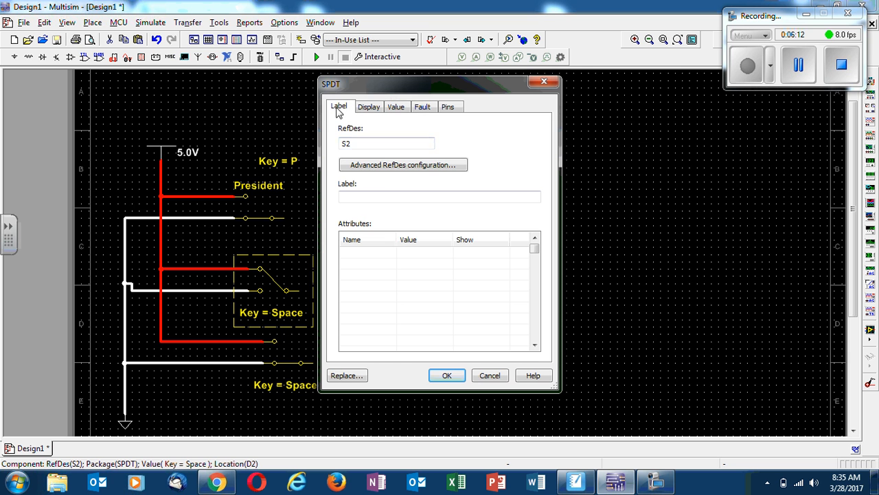
{"action": "double_click", "coordinate": [365, 143]}
{"action": "type", "text": "Vice"}
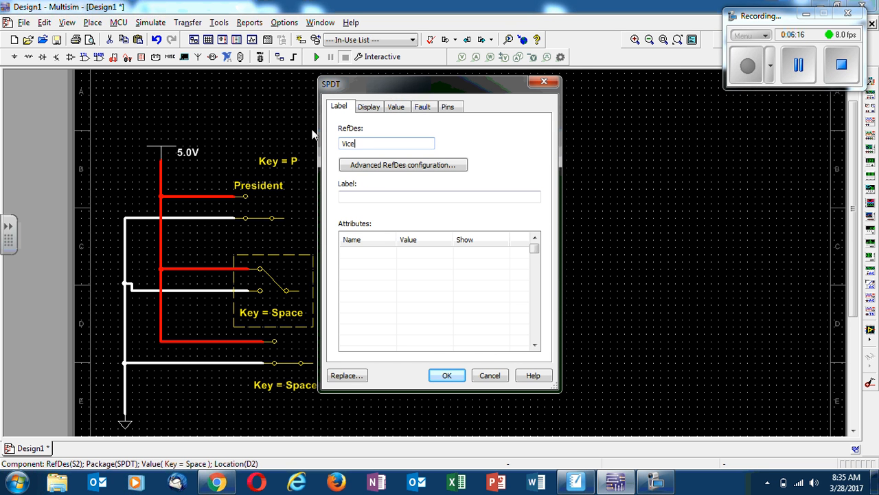
{"action": "type", "text": "President"}
{"action": "left_click", "coordinate": [369, 107]}
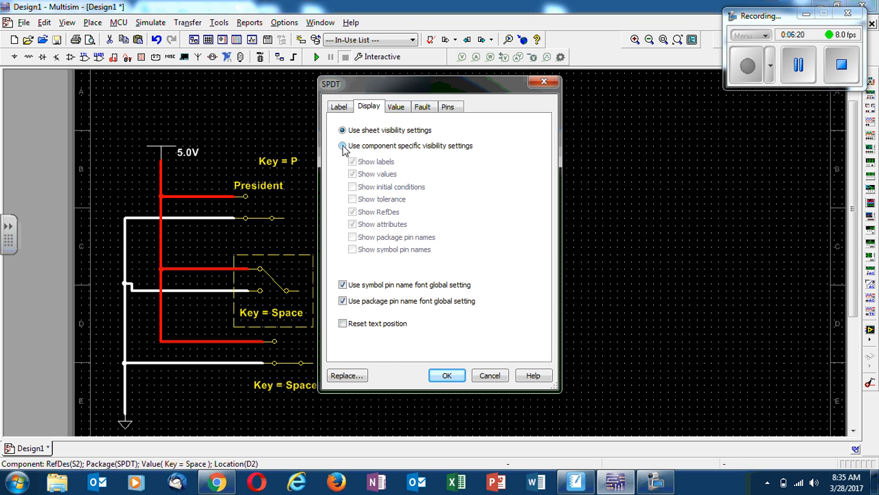
{"action": "left_click", "coordinate": [342, 145]}
{"action": "left_click", "coordinate": [447, 375]}
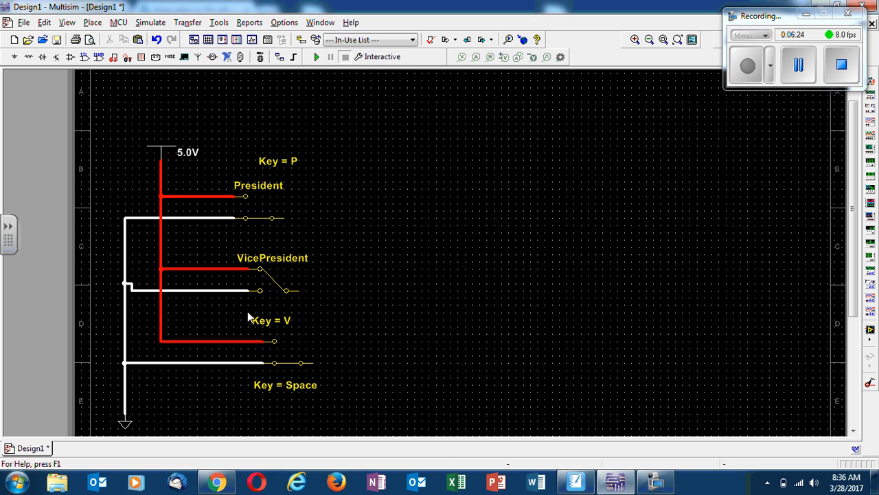
{"action": "left_click_drag", "start_coordinate": [255, 321], "coordinate": [324, 256]}
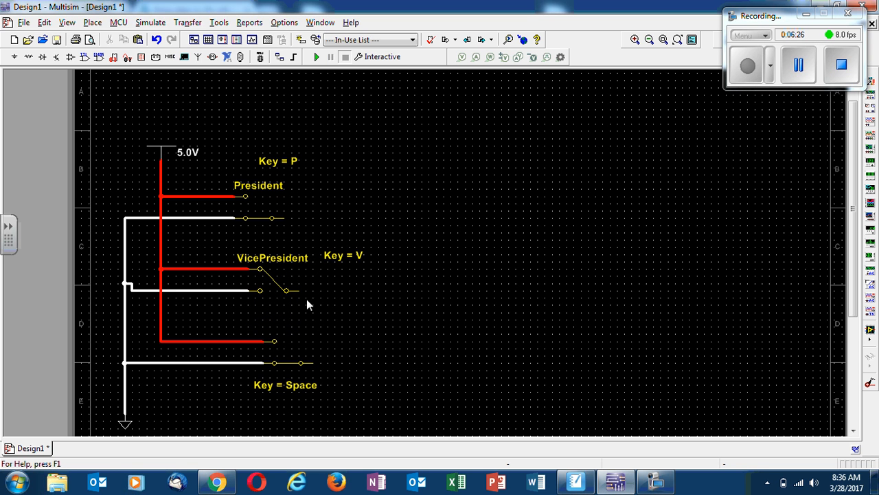
- Switch the lowest SPDT switch to component-specific visibility settings and set its toggle key to T
{"action": "double_click", "coordinate": [303, 355]}
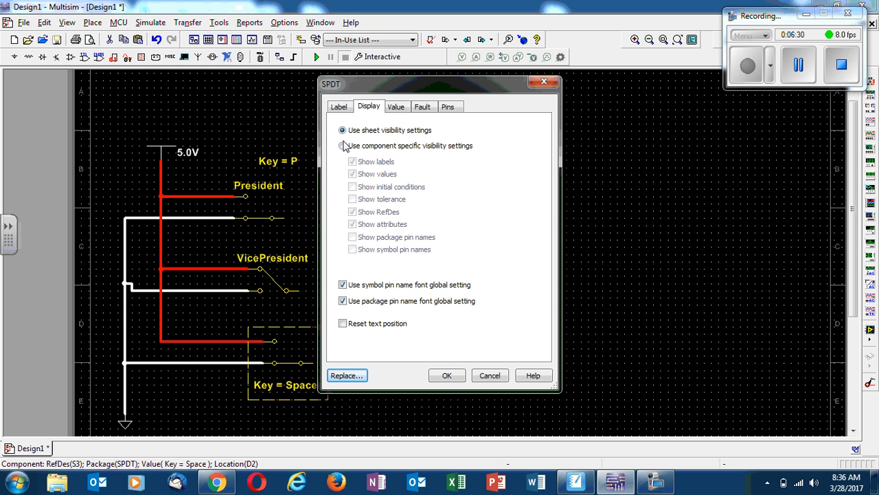
{"action": "left_click", "coordinate": [344, 146]}
{"action": "left_click", "coordinate": [396, 107]}
{"action": "left_click", "coordinate": [490, 130]}
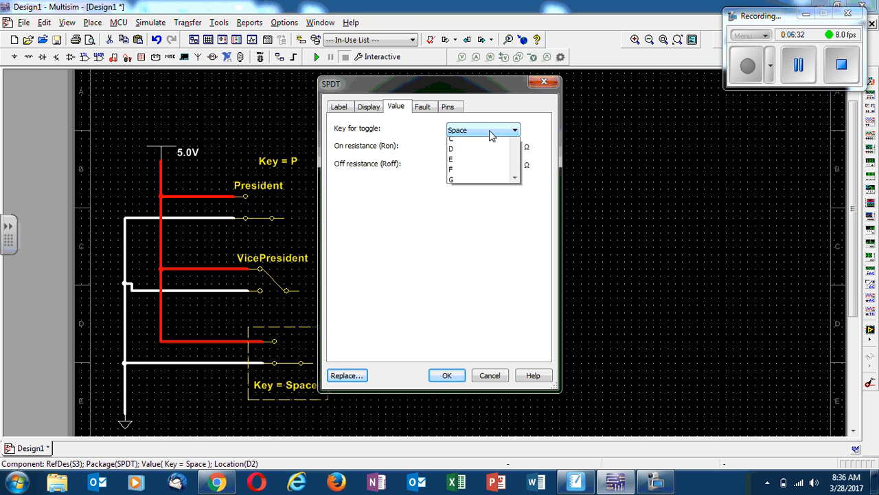
{"action": "left_click_drag", "start_coordinate": [515, 154], "coordinate": [520, 177]}
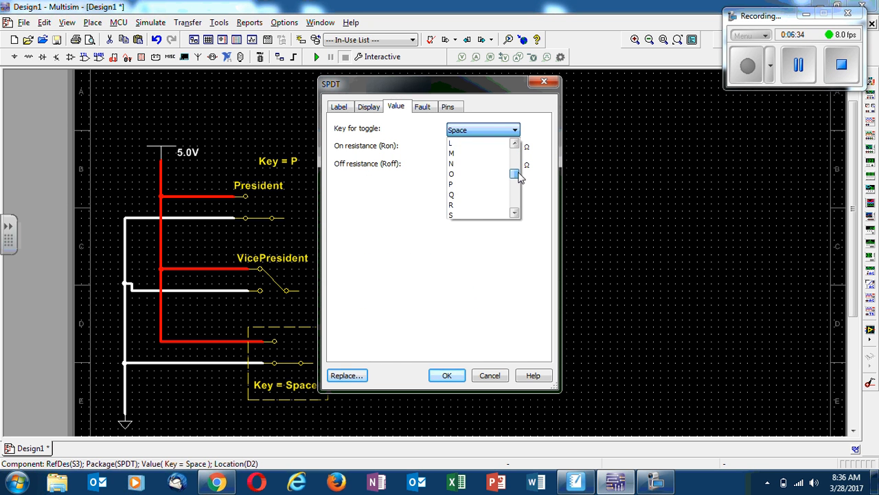
{"action": "scroll", "coordinate": [467, 201], "scroll_direction": "down", "scroll_amount": 2}
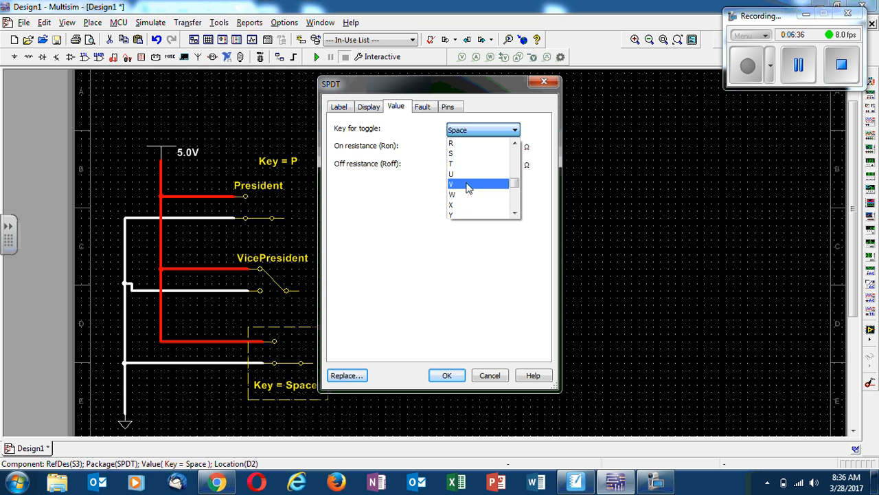
{"action": "left_click", "coordinate": [468, 164]}
- Set the lowest switch's RefDes to Treasurer and move the middle switch's key label directly above VicePresident
{"action": "left_click", "coordinate": [336, 108]}
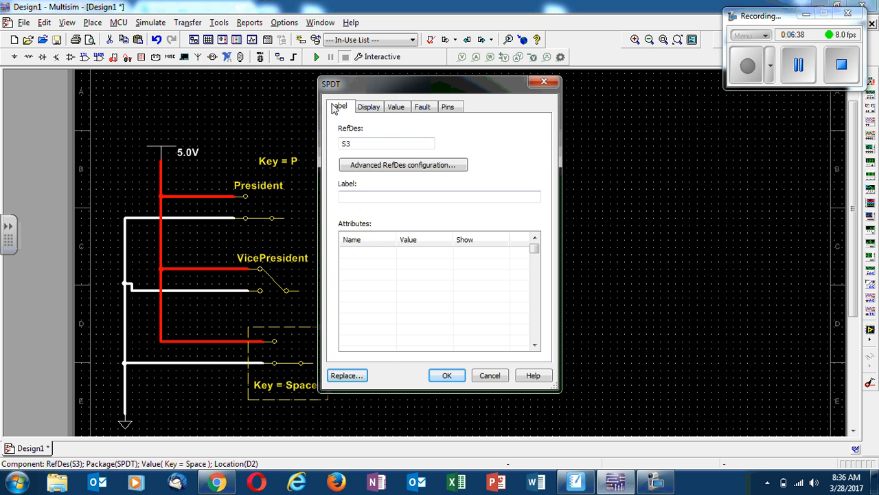
{"action": "double_click", "coordinate": [388, 144]}
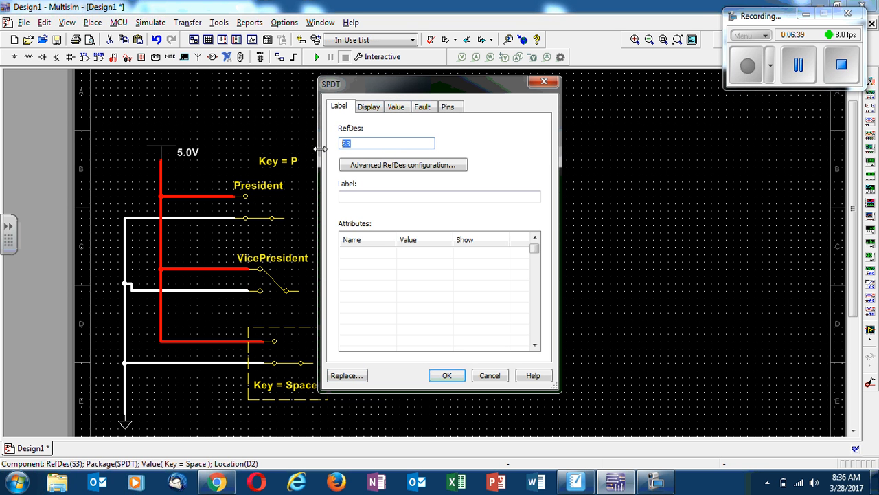
{"action": "type", "text": "Treasurer"}
{"action": "left_click", "coordinate": [447, 375]}
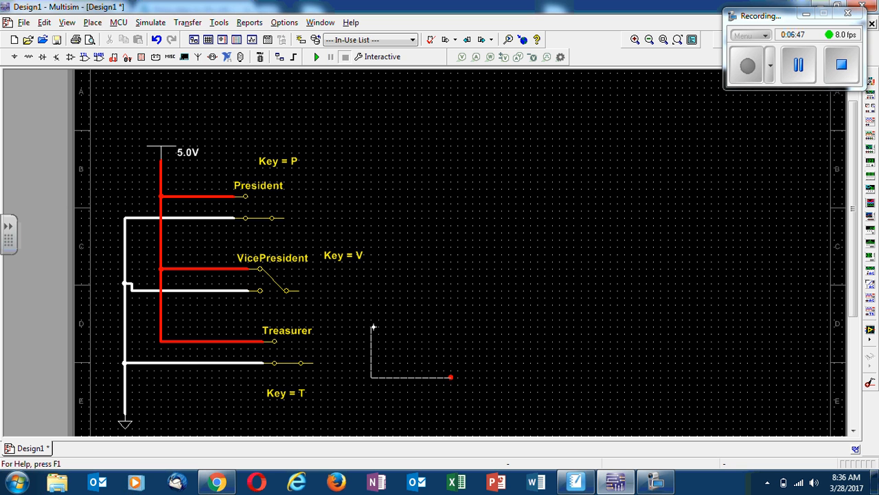
{"action": "key", "text": "Escape"}
{"action": "left_click_drag", "start_coordinate": [347, 254], "coordinate": [302, 251]}
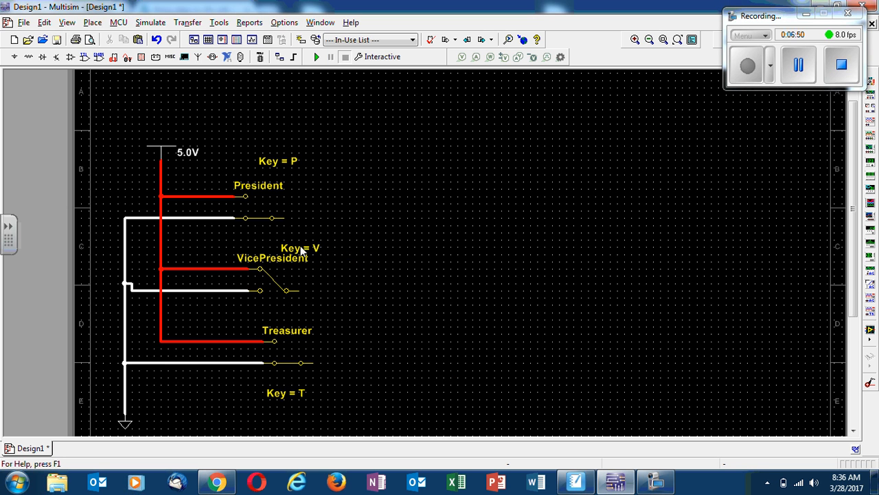
- Switch to SMART Notebook and extend the expression F=PT+PV+VT with =P*T+P*V+V*T
{"action": "left_click", "coordinate": [576, 481]}
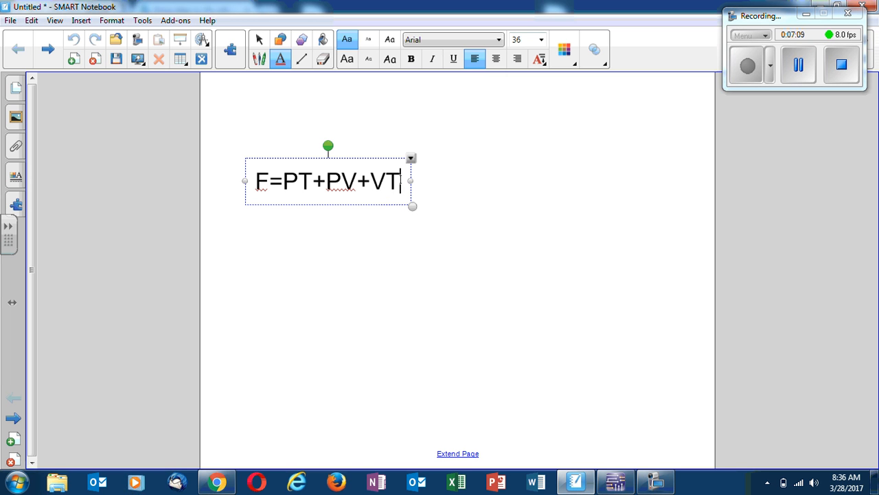
{"action": "left_click", "coordinate": [400, 180]}
{"action": "type", "text": "="}
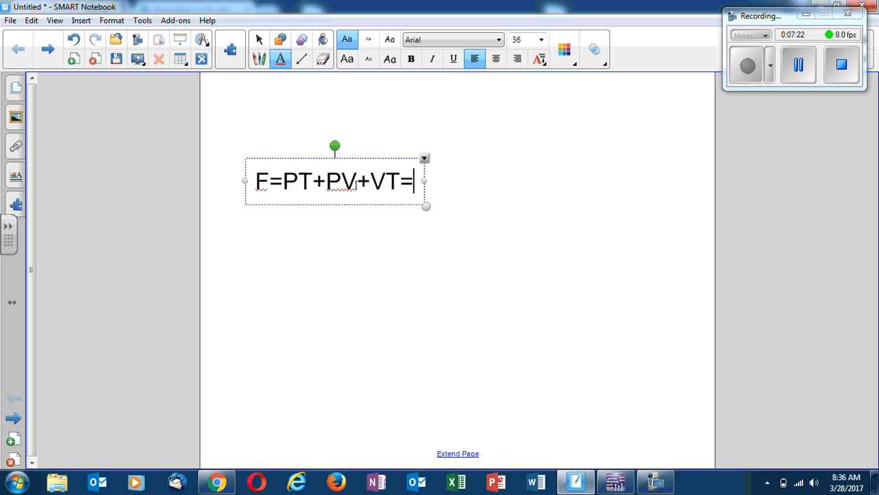
{"action": "type", "text": "P*"}
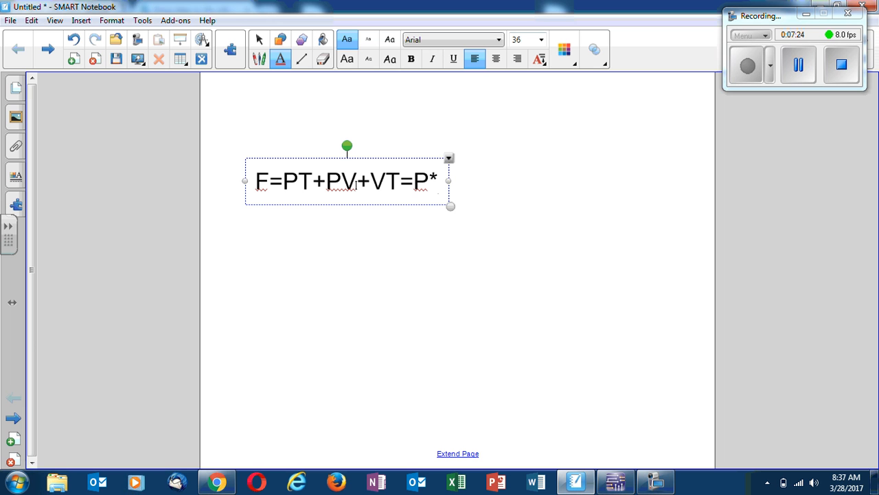
{"action": "type", "text": "T"}
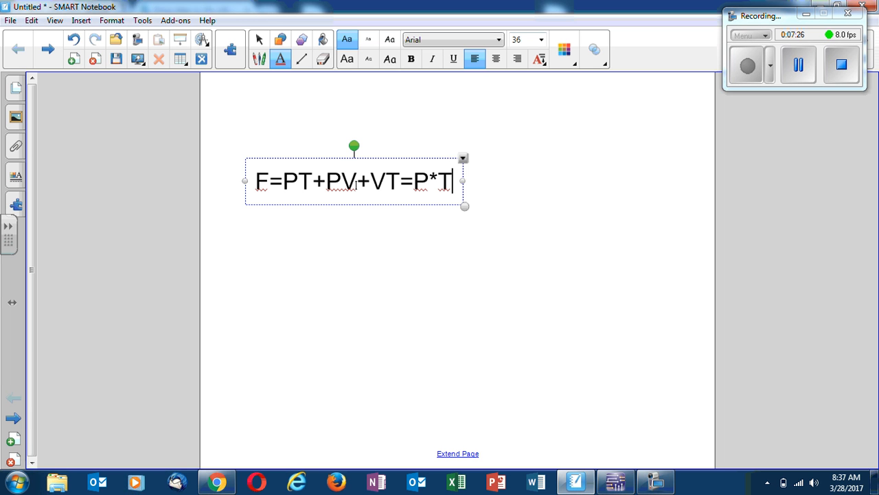
{"action": "type", "text": "+P"}
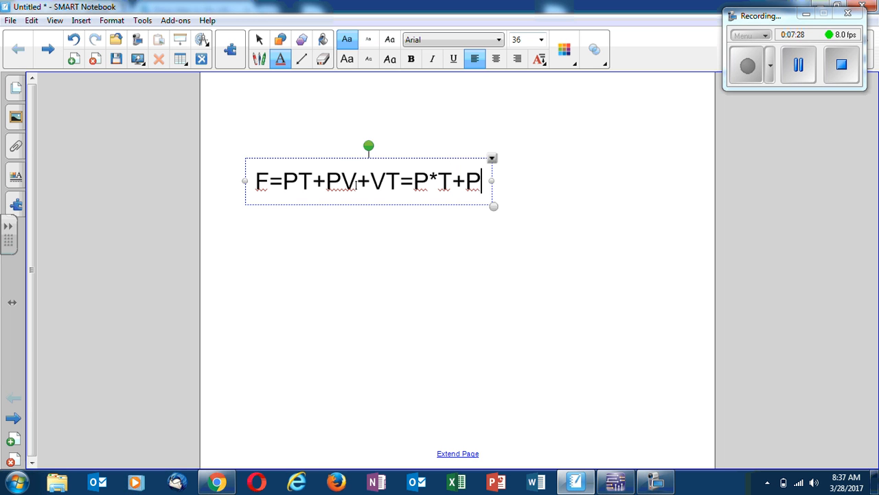
{"action": "type", "text": "*"}
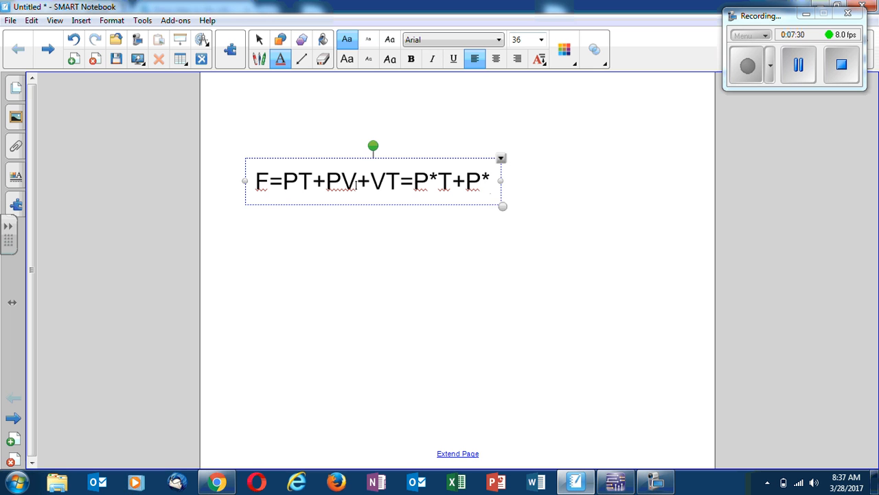
{"action": "type", "text": "V+"}
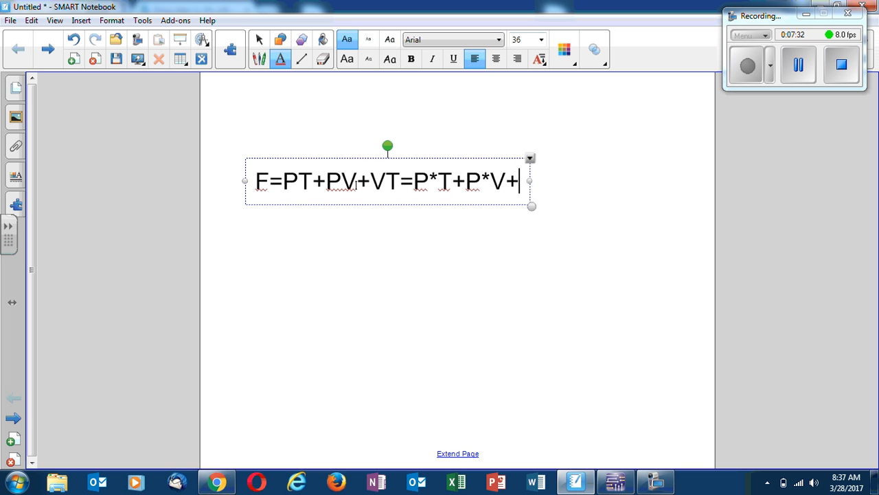
{"action": "type", "text": "V"}
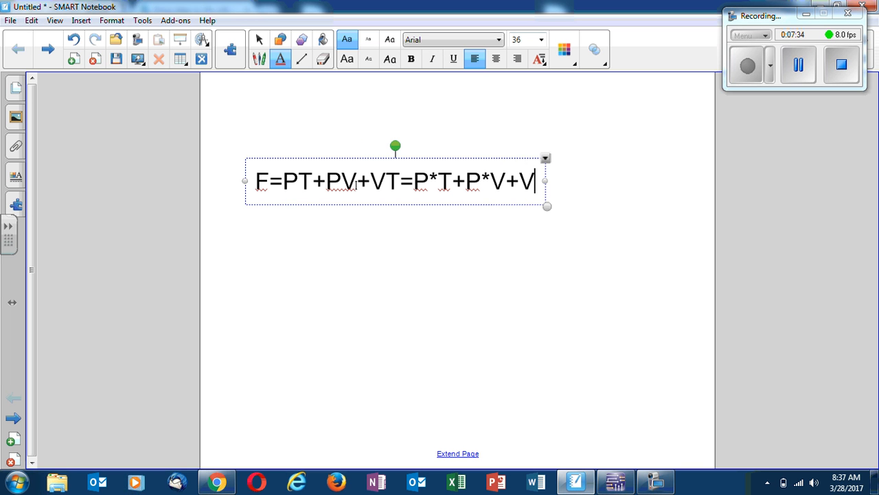
{"action": "type", "text": "*T"}
{"action": "left_click", "coordinate": [481, 250]}
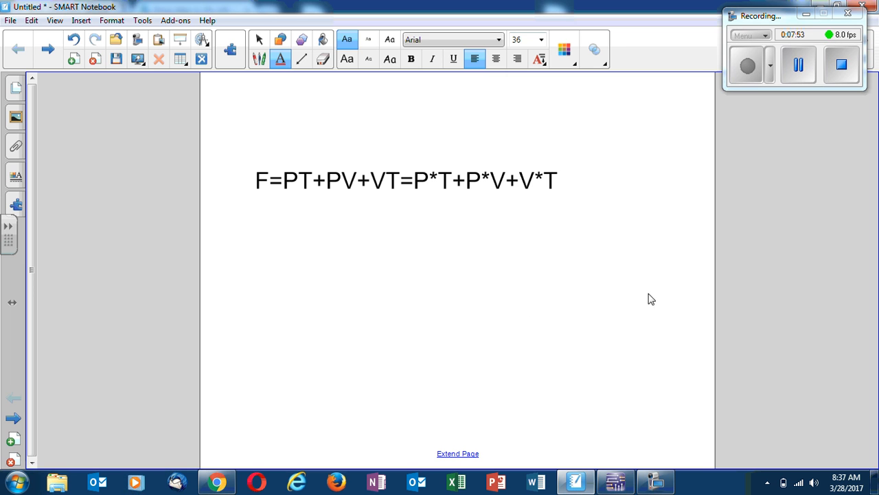
{"action": "left_click", "coordinate": [798, 65]}
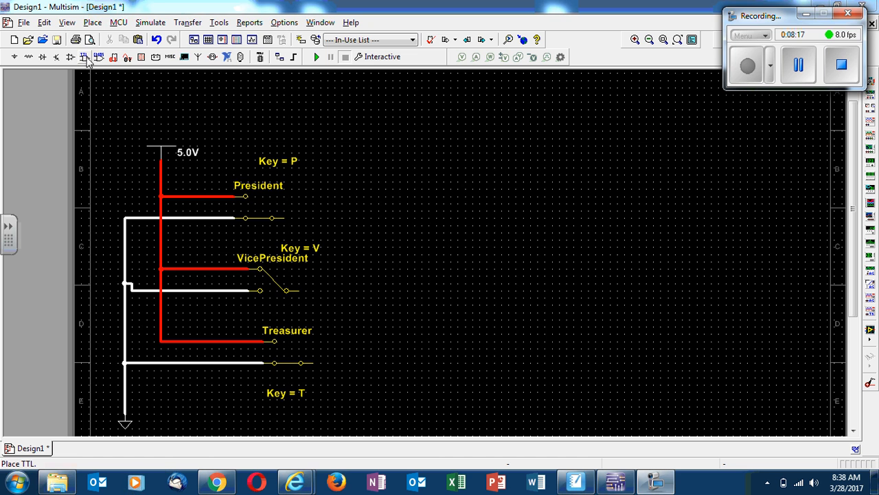
- In Multisim, search the TTL components for 74s08 and select the 74S08N quad 2-input AND
{"action": "left_click", "coordinate": [88, 59]}
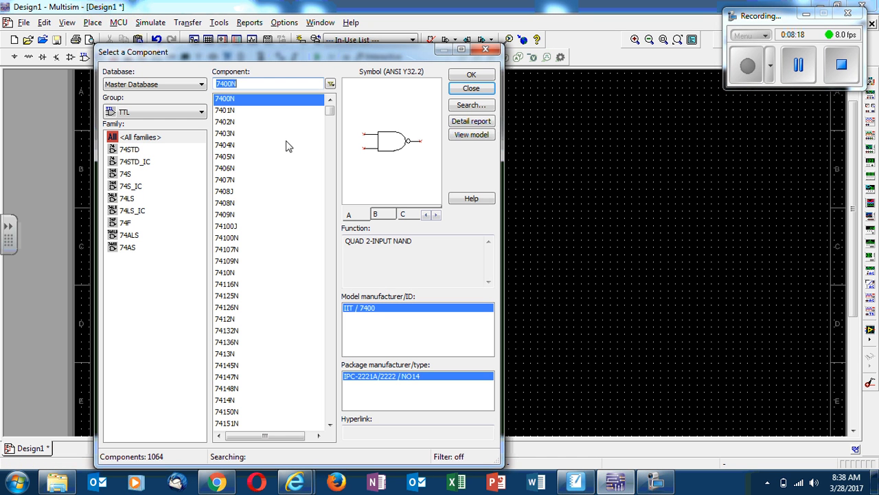
{"action": "left_click", "coordinate": [254, 82]}
{"action": "key", "text": "BackSpace"}
{"action": "key", "text": "BackSpace"}
{"action": "key", "text": "BackSpace"}
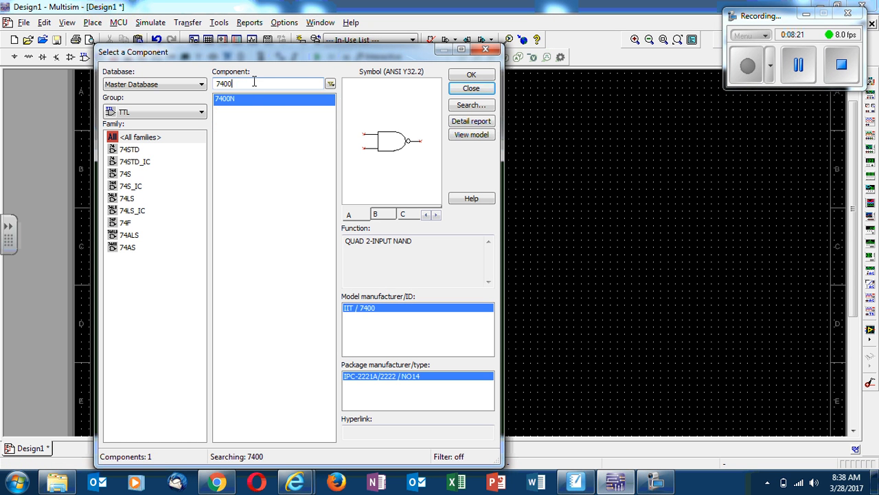
{"action": "type", "text": "s"}
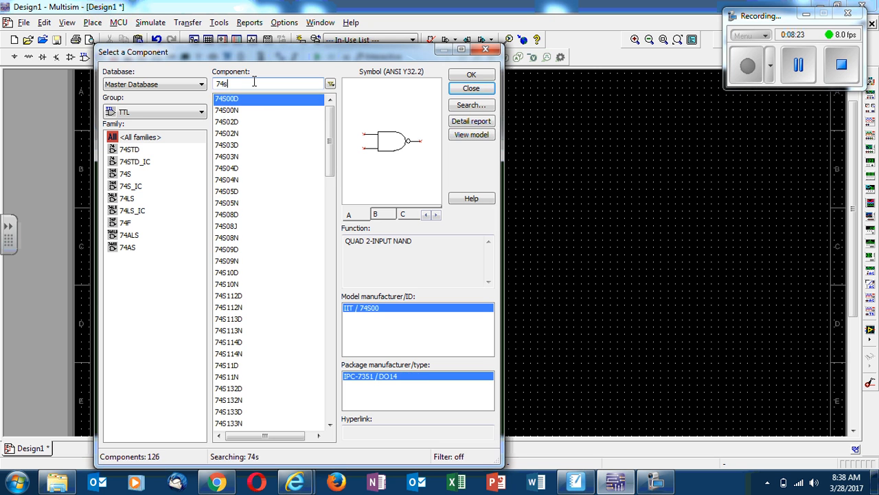
{"action": "type", "text": "08N"}
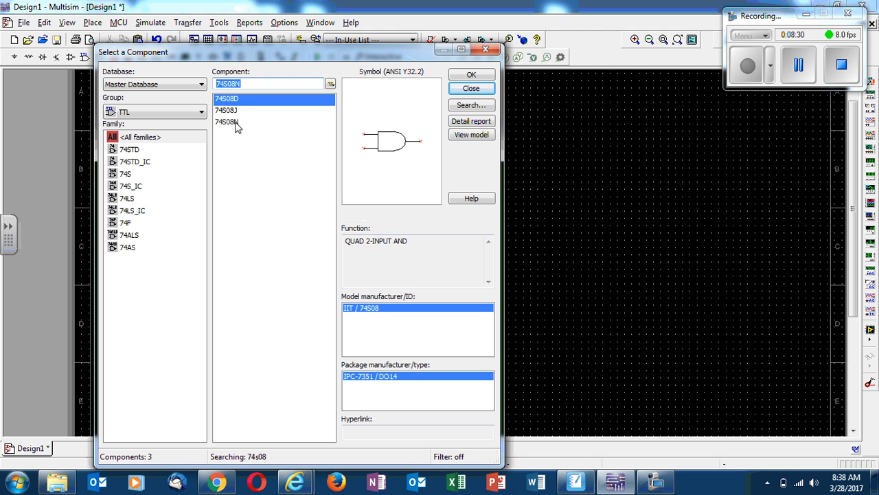
{"action": "left_click", "coordinate": [237, 122]}
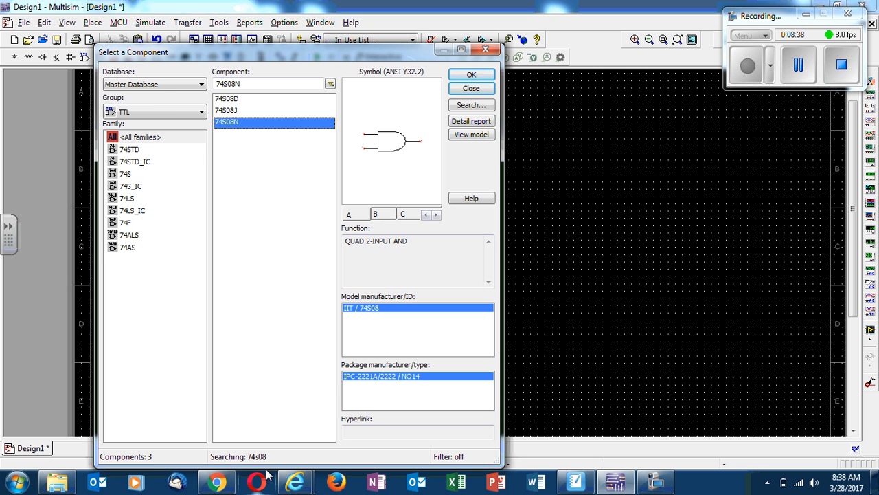
- Examine the 7408 Quad 2 Input AND pinout in Internet Explorer, then return to the component selection
{"action": "left_click", "coordinate": [296, 481]}
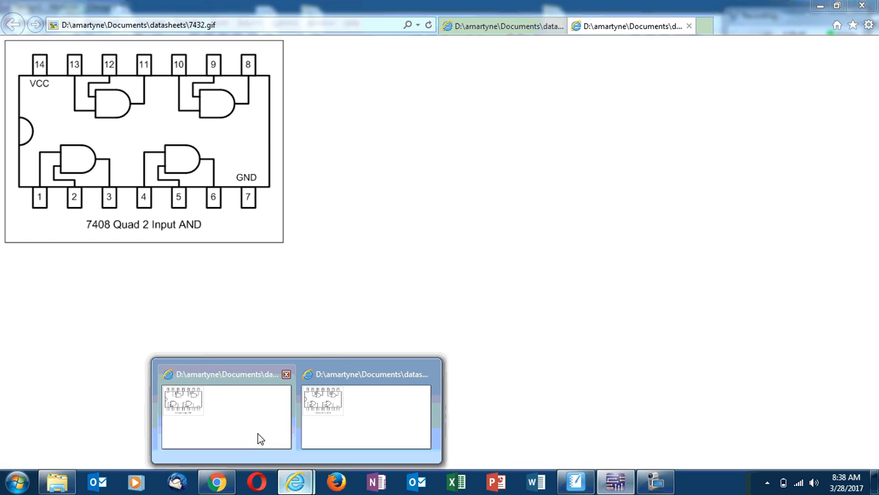
{"action": "left_click", "coordinate": [259, 439]}
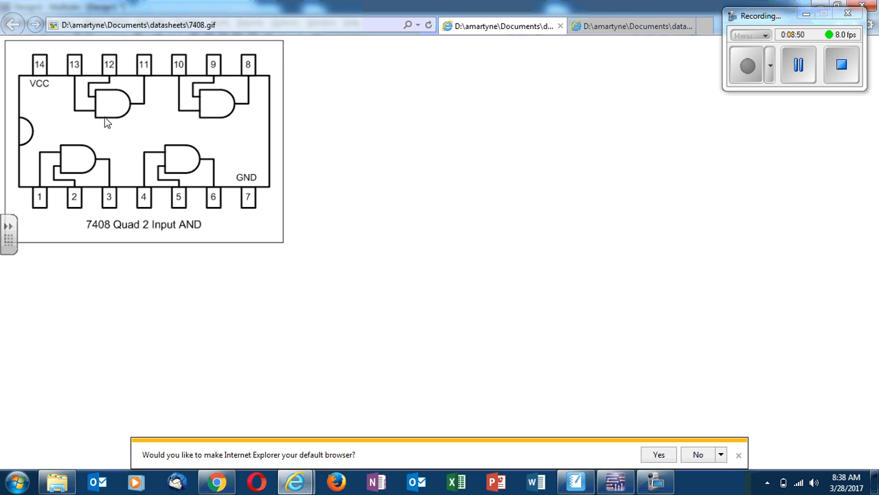
{"action": "left_click", "coordinate": [818, 5]}
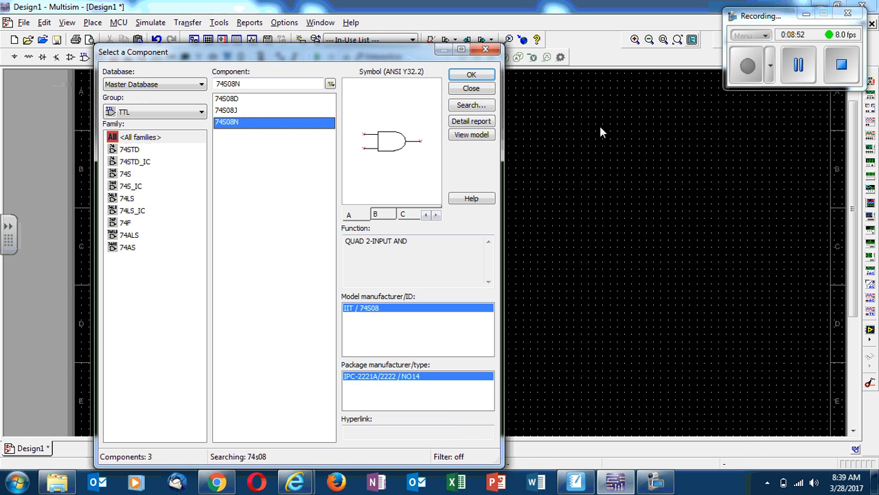
- Confirm the 74S08N for placement and review the four gates on the 7408 pinout in Internet Explorer again
{"action": "left_click", "coordinate": [470, 77]}
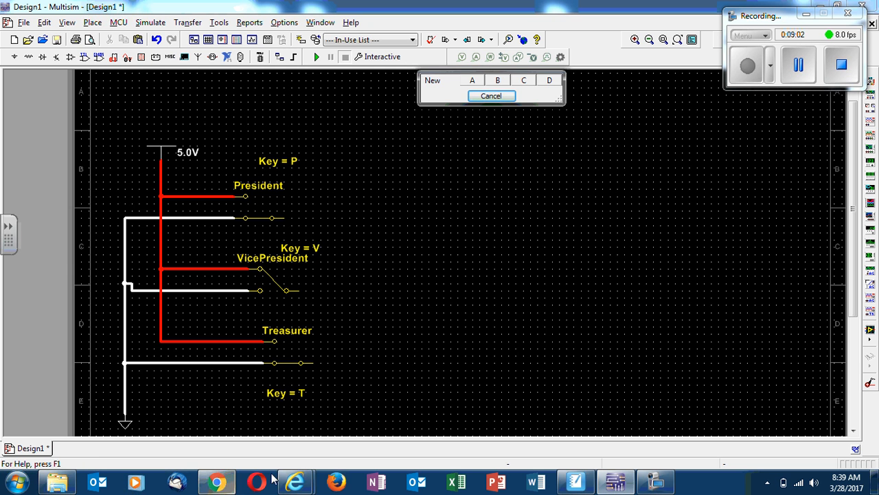
{"action": "mouse_move", "coordinate": [294, 479]}
{"action": "left_click", "coordinate": [222, 419]}
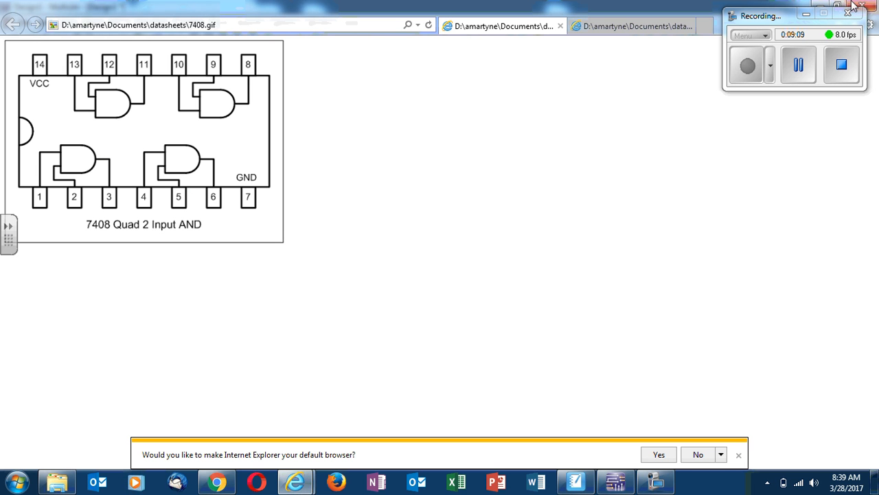
{"action": "left_click", "coordinate": [817, 6]}
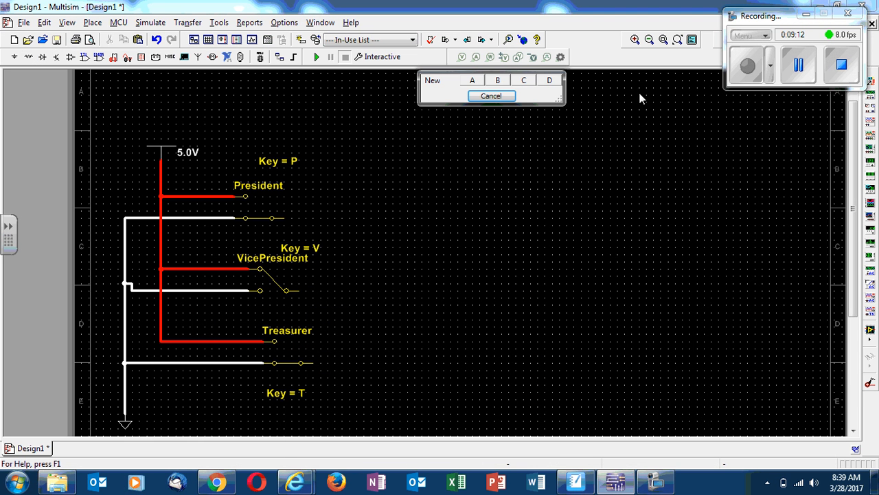
- Place gates A, B and C of one 74S08N chip, the first beside the President switch and two at the sheet's upper right
{"action": "left_click", "coordinate": [472, 80]}
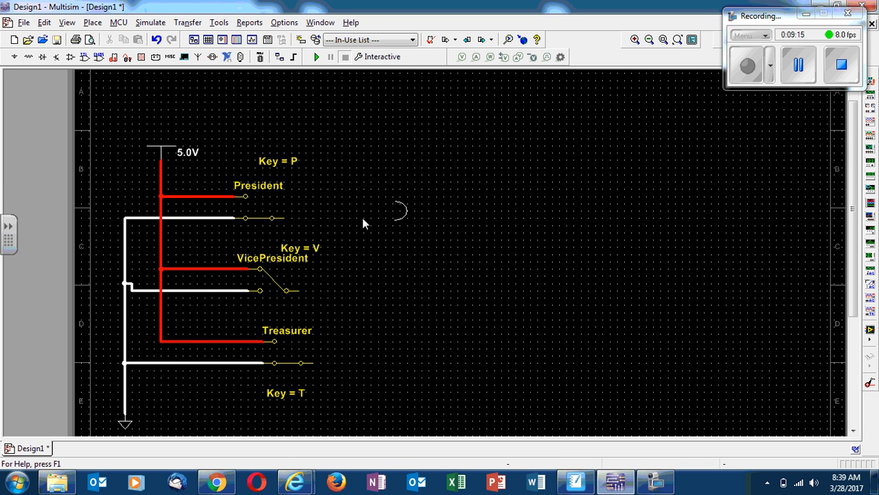
{"action": "left_click", "coordinate": [341, 214]}
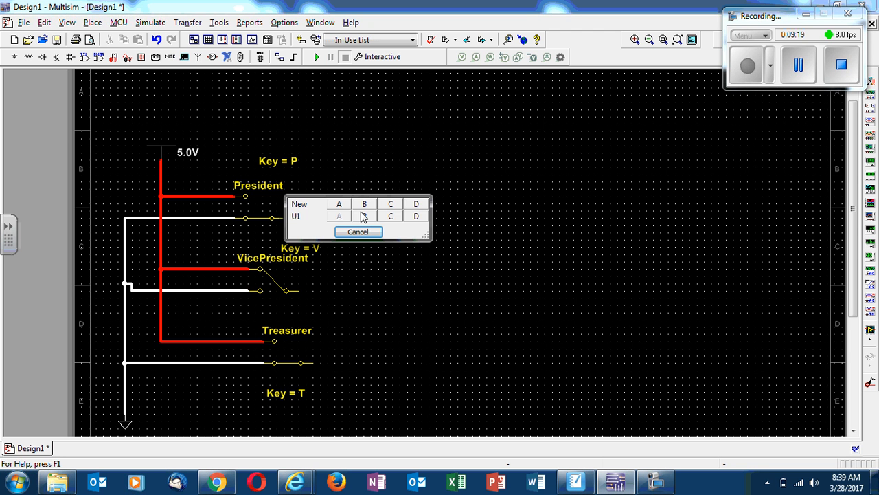
{"action": "left_click", "coordinate": [364, 216]}
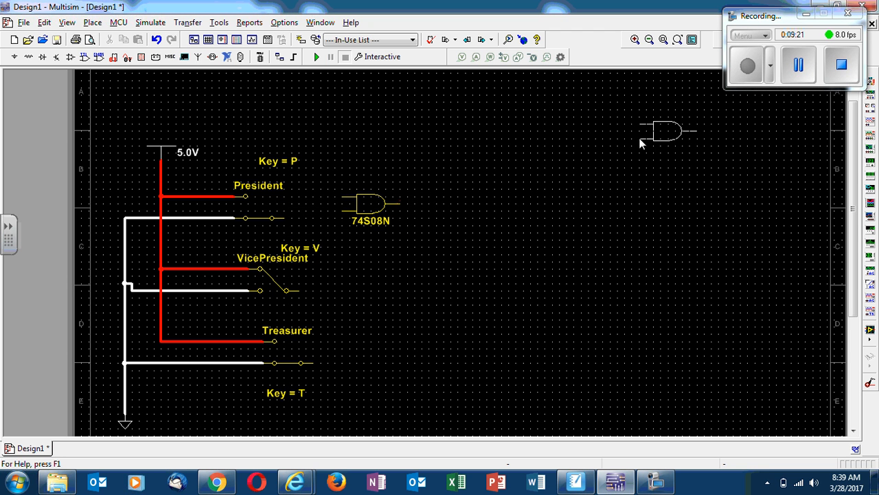
{"action": "left_click", "coordinate": [640, 143]}
{"action": "left_click", "coordinate": [640, 142]}
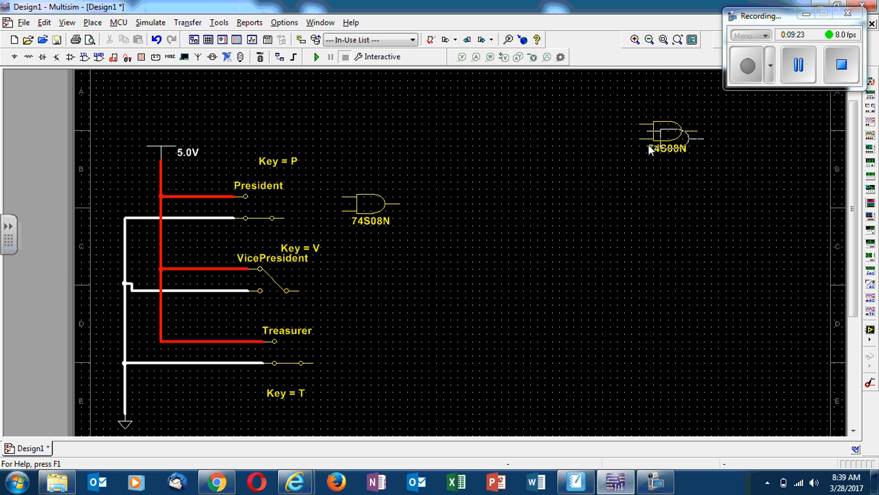
{"action": "left_click", "coordinate": [732, 184]}
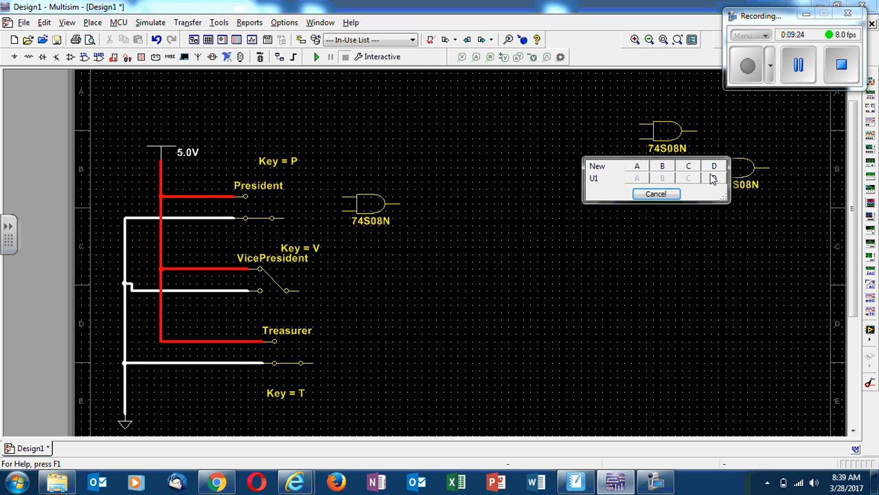
{"action": "left_click", "coordinate": [656, 194]}
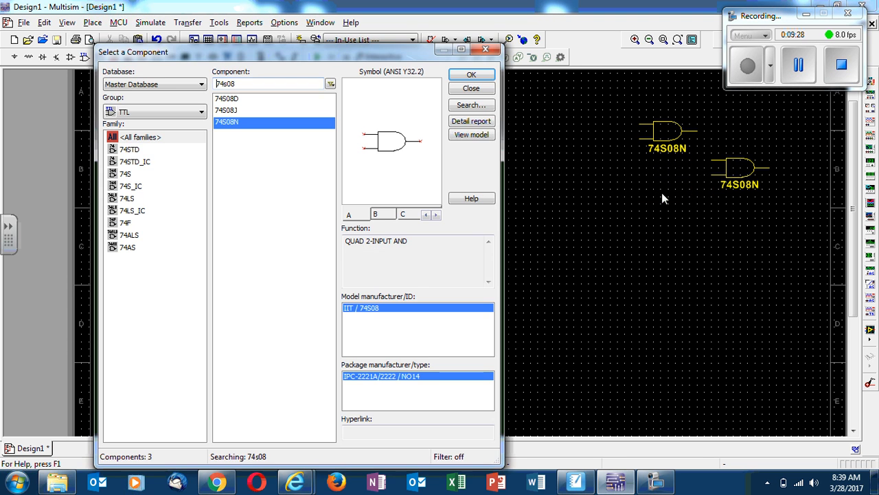
{"action": "left_click", "coordinate": [472, 89]}
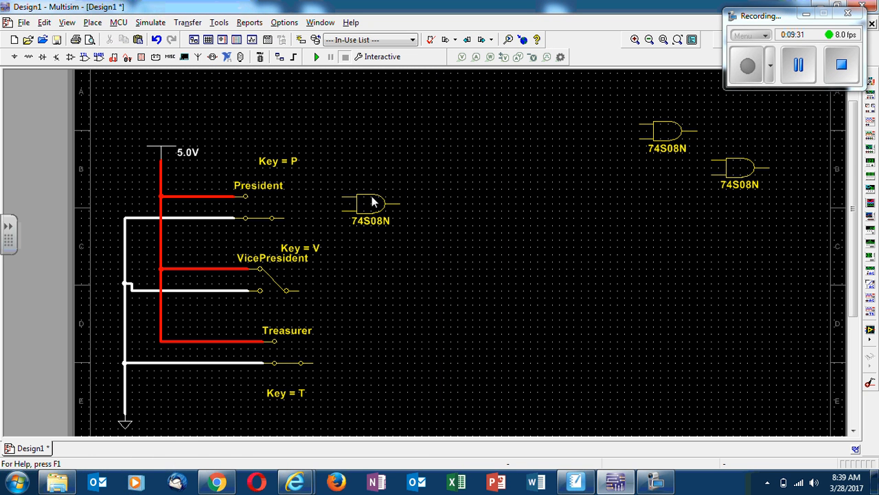
- Check the expression in SMART Notebook and move the first AND gate so its upper input aligns with the President switch's output
{"action": "left_click_drag", "start_coordinate": [374, 201], "coordinate": [390, 208]}
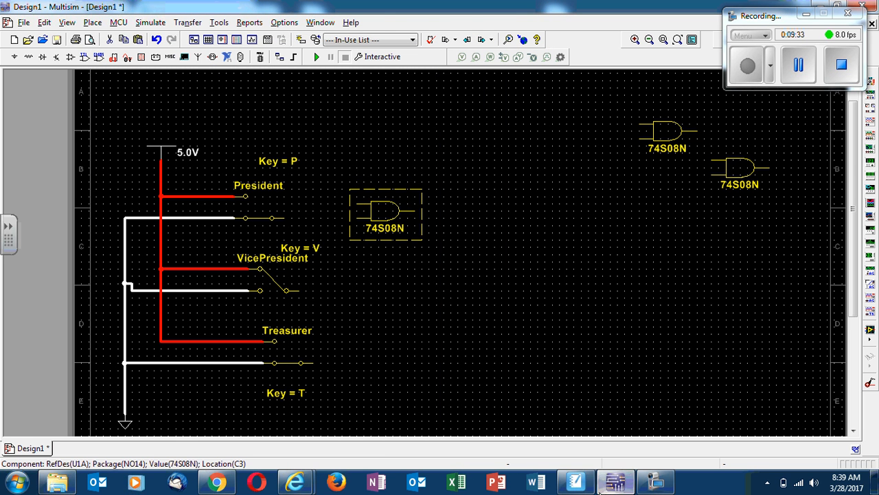
{"action": "left_click", "coordinate": [575, 482]}
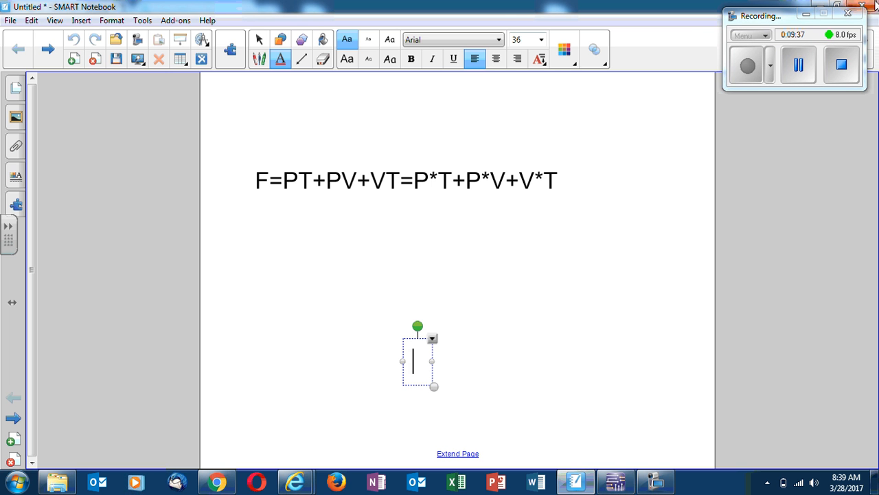
{"action": "left_click", "coordinate": [817, 5]}
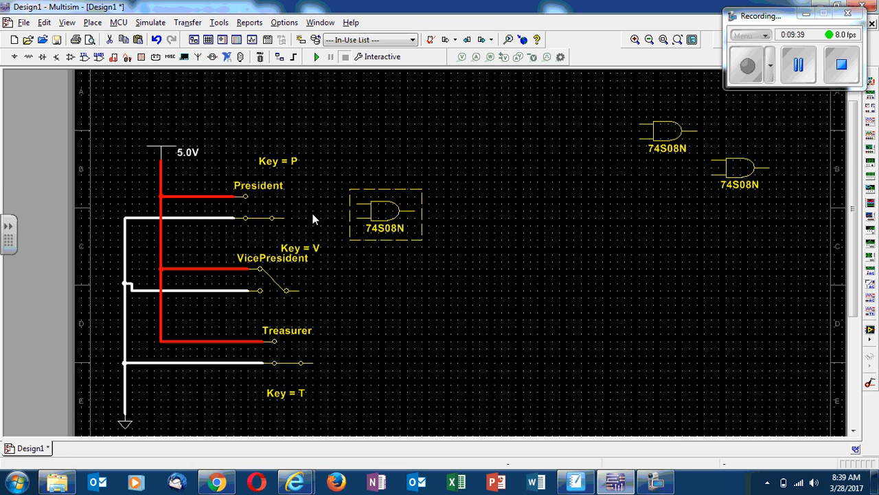
{"action": "mouse_move", "coordinate": [374, 228]}
{"action": "left_mouse_down"}
{"action": "mouse_move", "coordinate": [371, 235]}
{"action": "mouse_move", "coordinate": [383, 226]}
{"action": "left_mouse_up"}
{"action": "left_click", "coordinate": [325, 235]}
{"action": "left_click", "coordinate": [352, 227]}
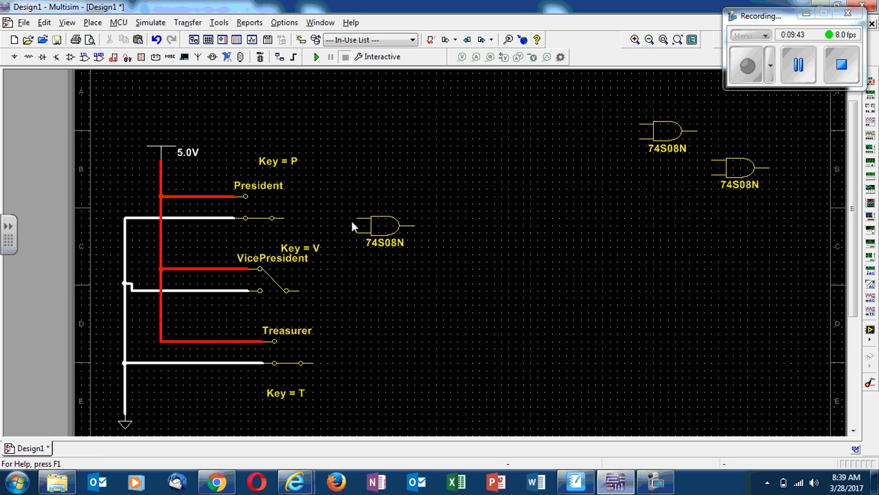
- Wire the first AND gate's upper input to the President switch's output
{"action": "left_click", "coordinate": [358, 218]}
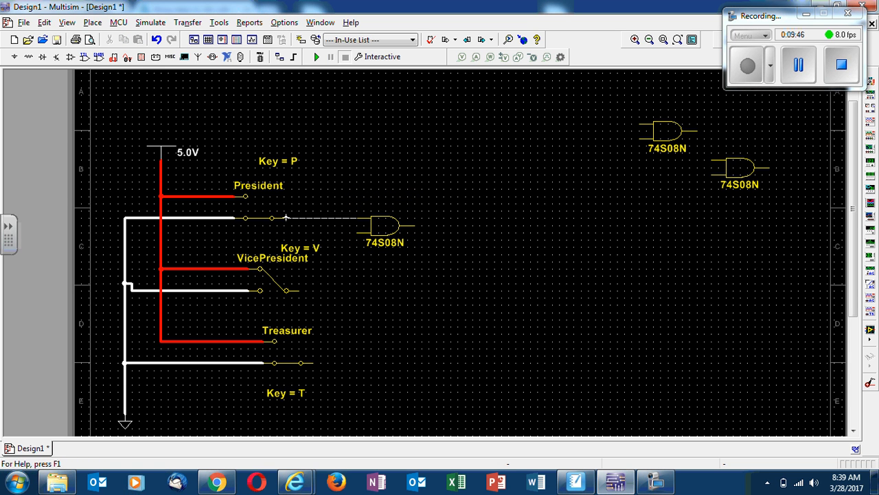
{"action": "left_click", "coordinate": [284, 217]}
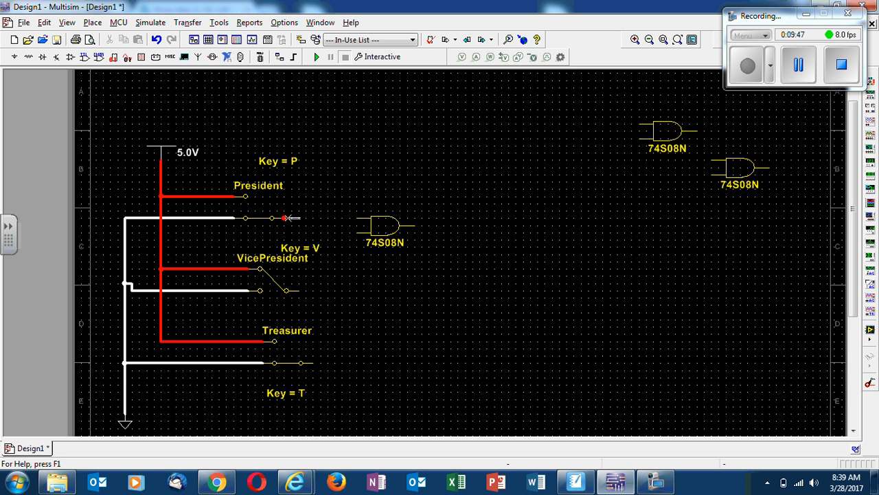
{"action": "right_click", "coordinate": [322, 222]}
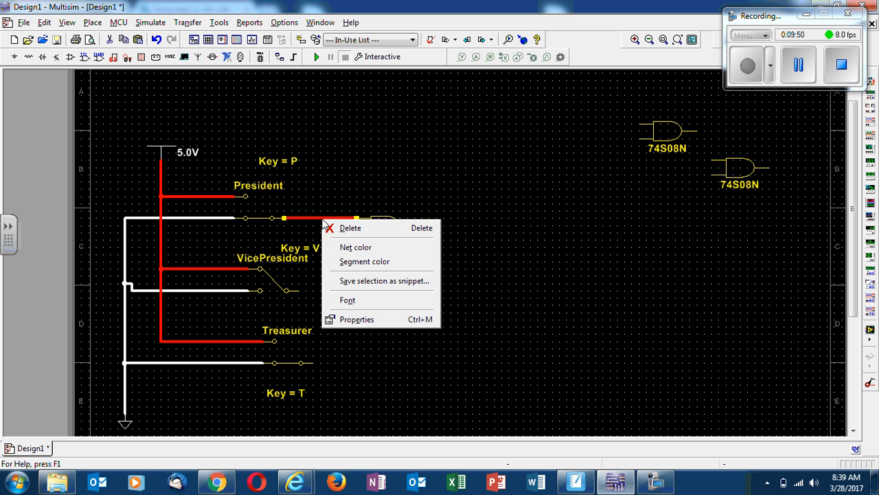
{"action": "left_click", "coordinate": [355, 247]}
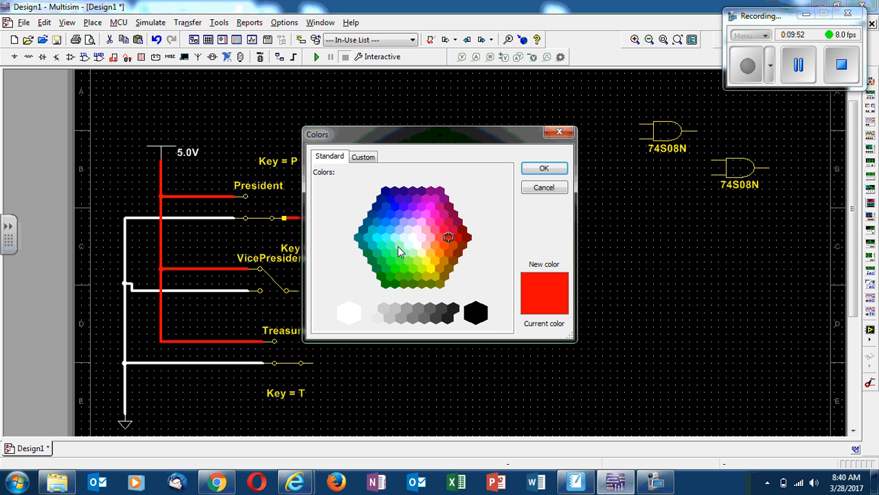
{"action": "left_click", "coordinate": [442, 253]}
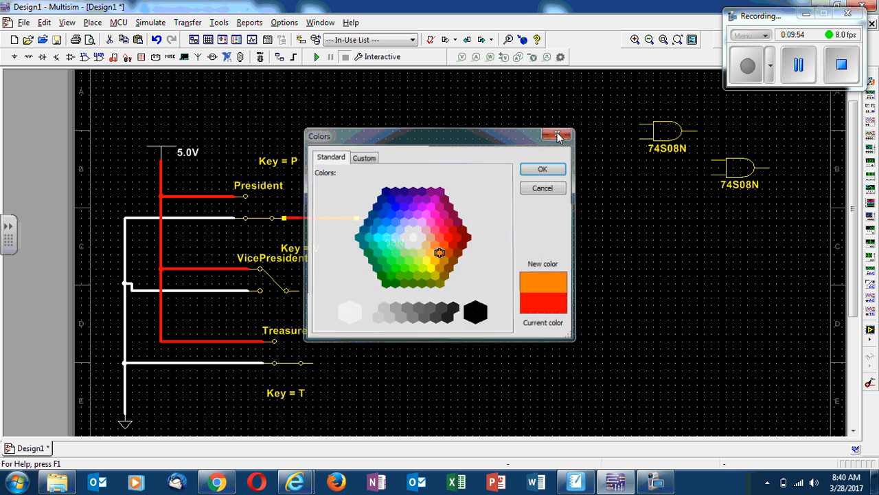
{"action": "key", "text": "Return"}
{"action": "left_click", "coordinate": [443, 234]}
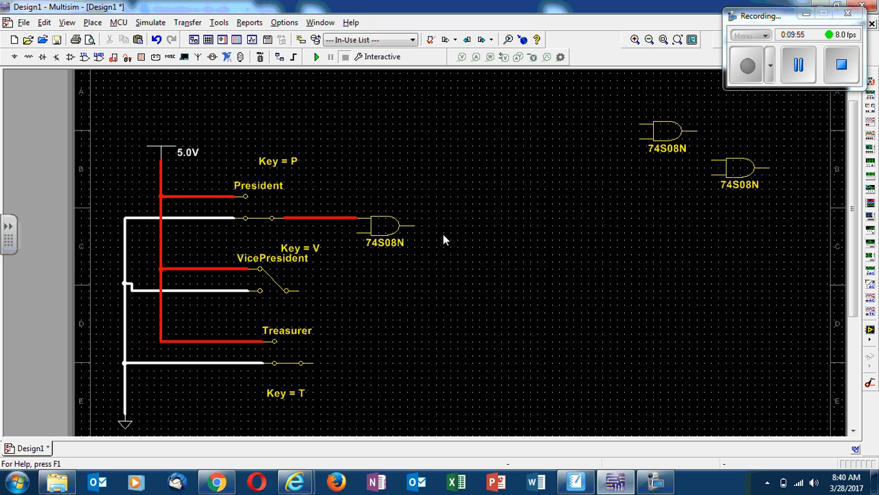
- Set the net color of the wire between the President switch and the first AND gate to orange
{"action": "right_click", "coordinate": [338, 217]}
{"action": "left_click", "coordinate": [362, 246]}
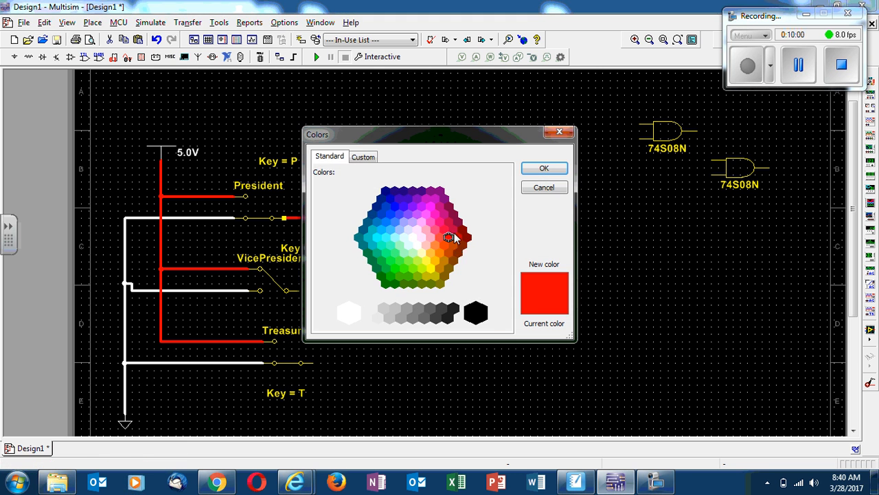
{"action": "left_click", "coordinate": [441, 256]}
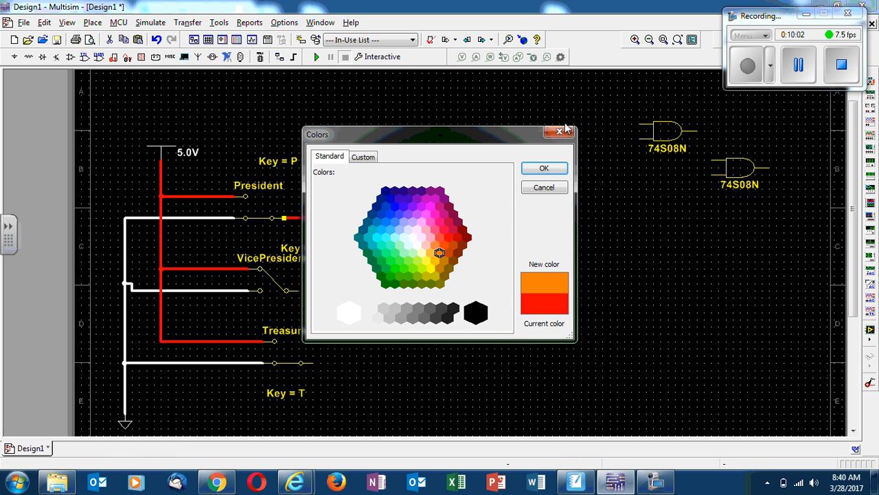
{"action": "left_click", "coordinate": [544, 170]}
{"action": "left_click", "coordinate": [372, 260]}
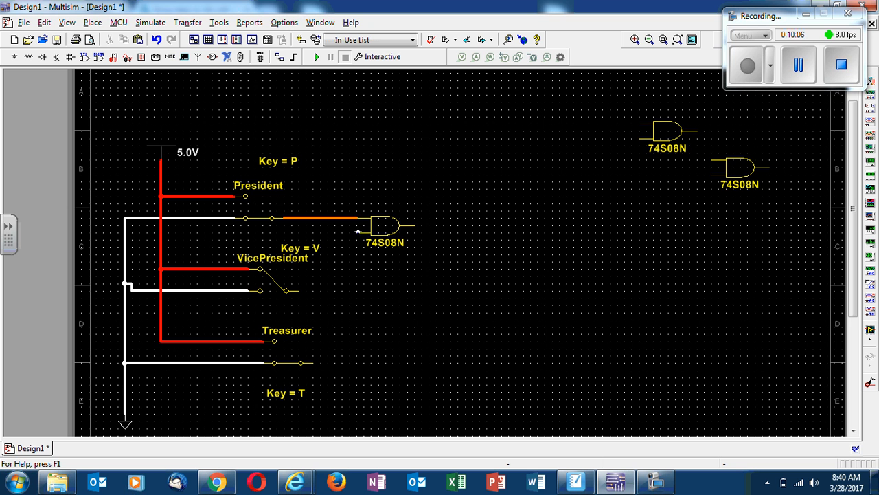
- Wire the first AND gate's lower input to the Treasurer switch's output and set that net's color to green
{"action": "left_click", "coordinate": [360, 234]}
{"action": "left_click", "coordinate": [313, 362]}
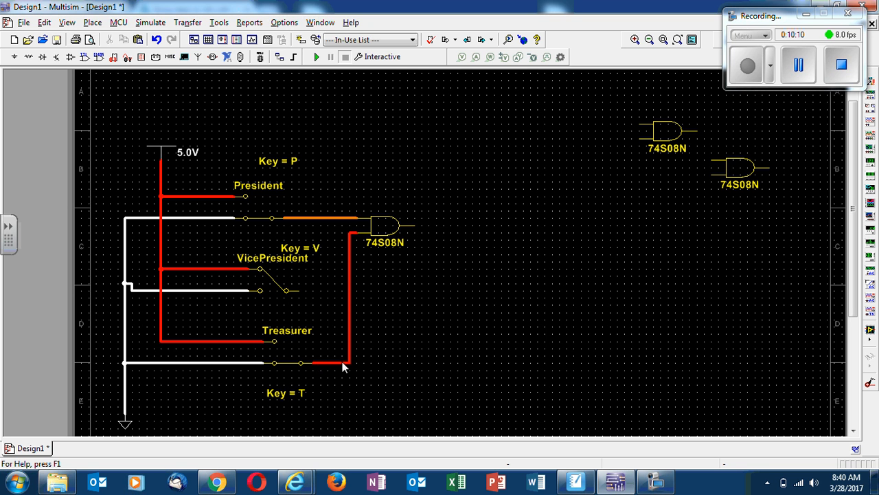
{"action": "right_click", "coordinate": [345, 366]}
{"action": "left_click", "coordinate": [385, 282]}
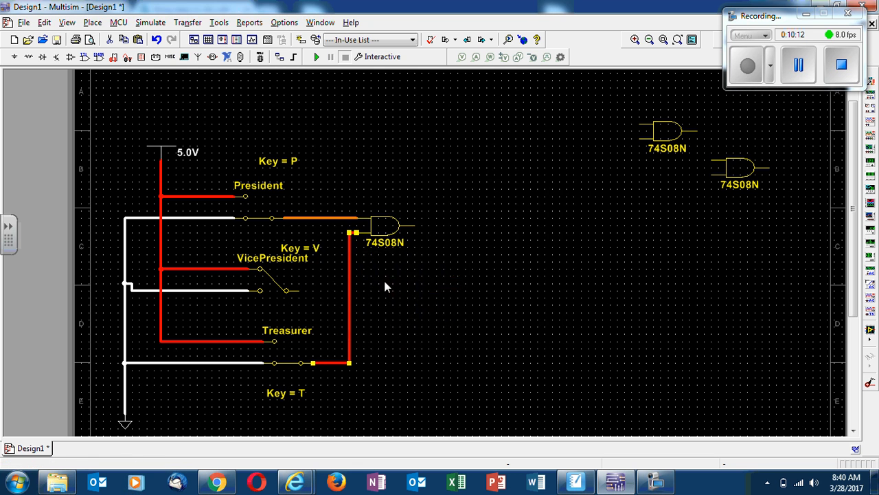
{"action": "left_click", "coordinate": [395, 267]}
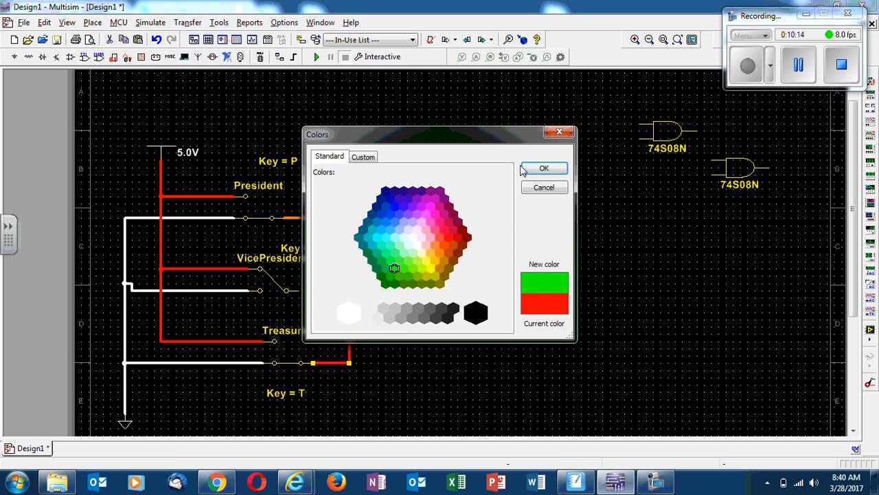
{"action": "left_click", "coordinate": [544, 169]}
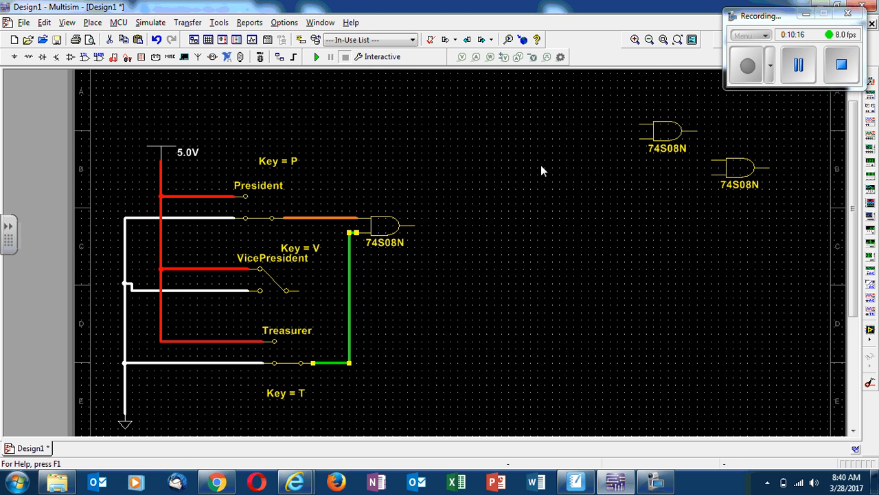
{"action": "left_click", "coordinate": [442, 255]}
- Check the expression in SMART Notebook and move the second 74S08N gate in Multisim to just below the first one
{"action": "left_click", "coordinate": [575, 481]}
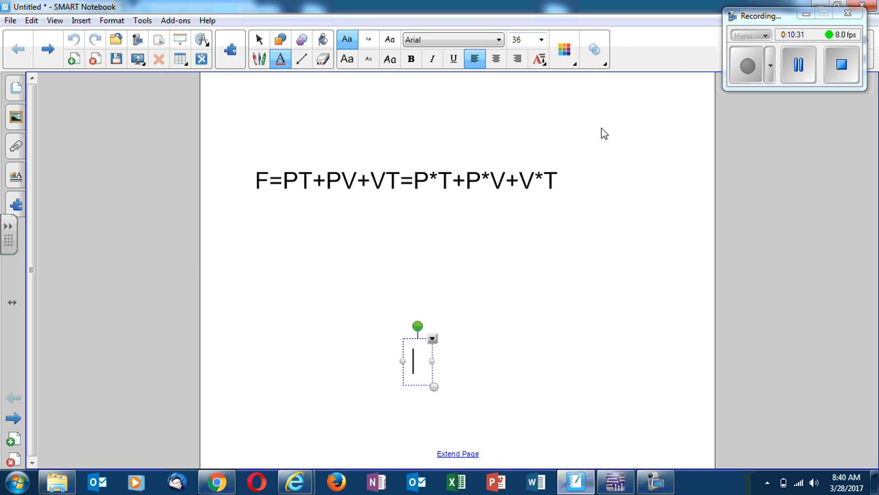
{"action": "left_click", "coordinate": [819, 7]}
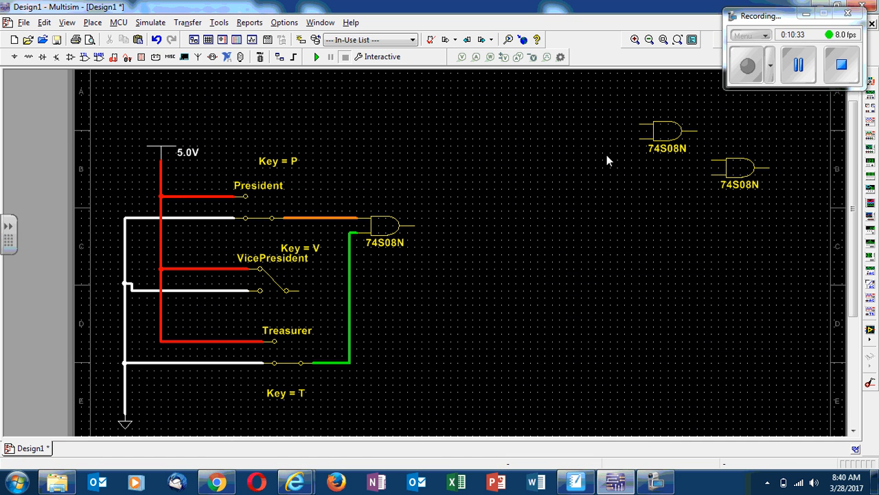
{"action": "left_click", "coordinate": [667, 133]}
{"action": "left_click_drag", "start_coordinate": [632, 174], "coordinate": [388, 286]}
{"action": "left_click", "coordinate": [455, 251]}
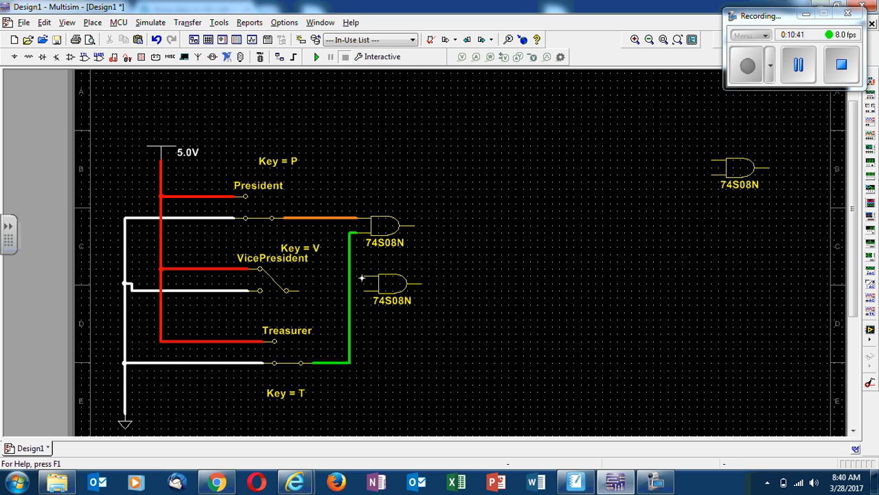
- Wire the second AND gate's upper input to the orange President wire and its lower input to the VicePresident switch's output
{"action": "left_click", "coordinate": [361, 277]}
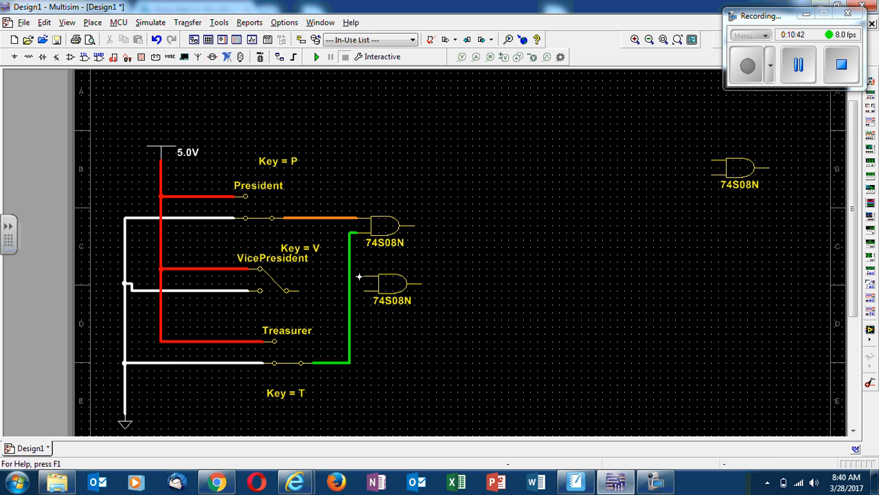
{"action": "left_click", "coordinate": [335, 218]}
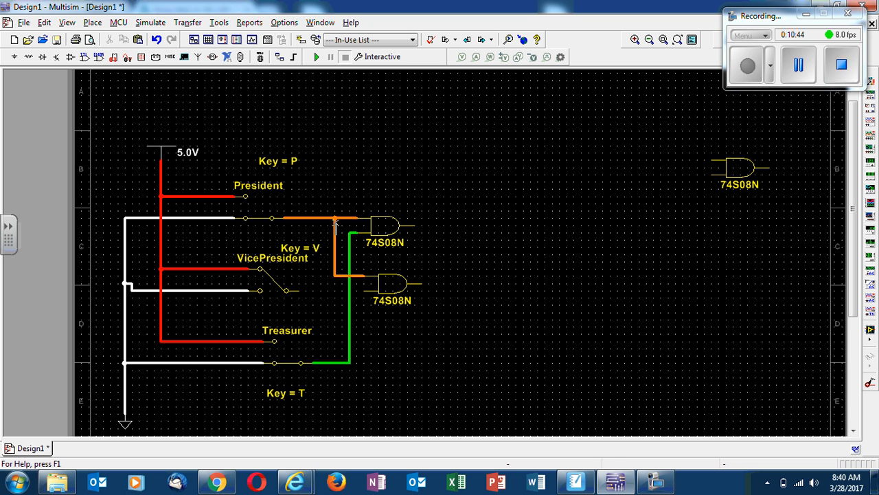
{"action": "left_click", "coordinate": [364, 292]}
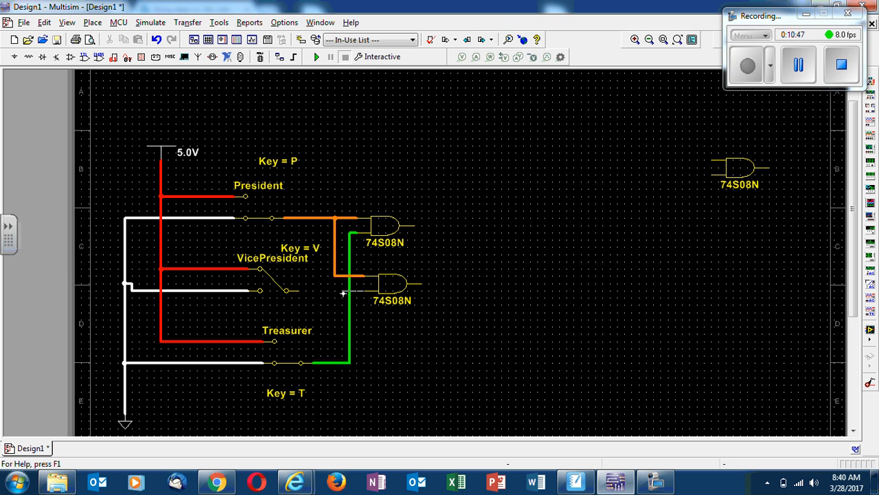
{"action": "left_click", "coordinate": [299, 291]}
{"action": "left_click", "coordinate": [309, 292]}
{"action": "right_click", "coordinate": [311, 292]}
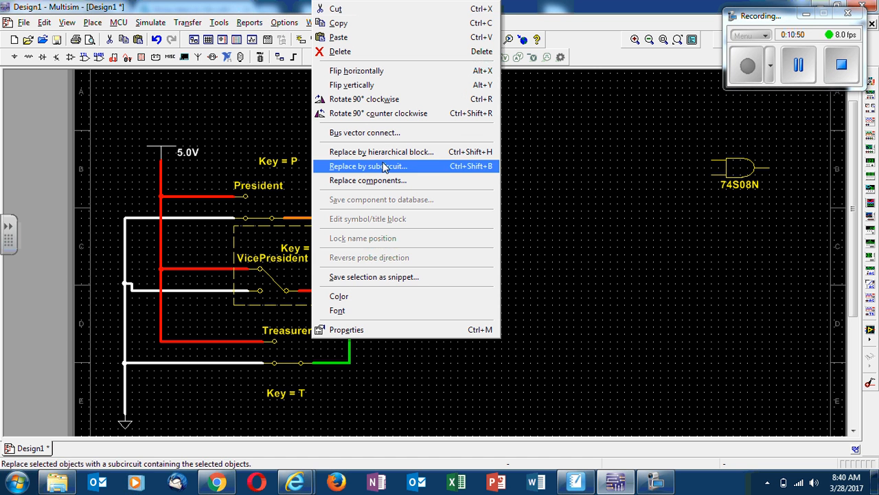
{"action": "left_click", "coordinate": [551, 220]}
- Set the net color of the wire between the VicePresident switch and the second AND gate to magenta
{"action": "left_click", "coordinate": [312, 292]}
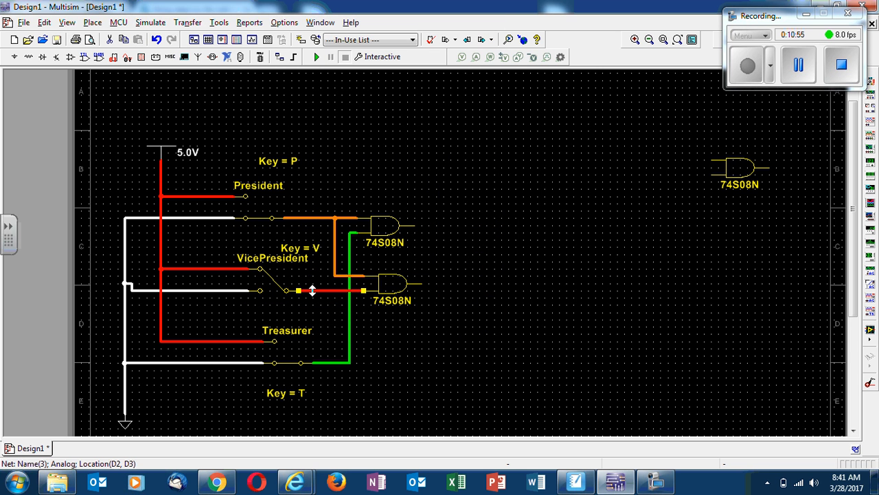
{"action": "right_click", "coordinate": [313, 291]}
{"action": "left_click", "coordinate": [310, 316]}
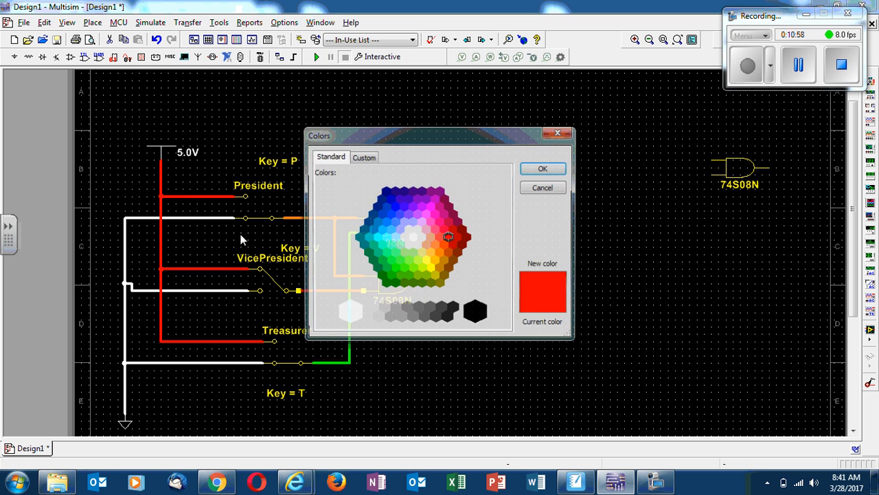
{"action": "left_click", "coordinate": [430, 206]}
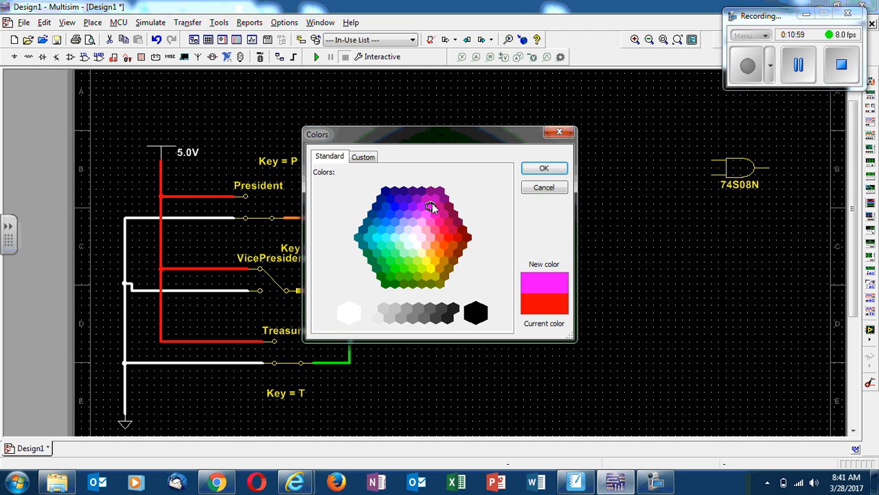
{"action": "left_click", "coordinate": [544, 169]}
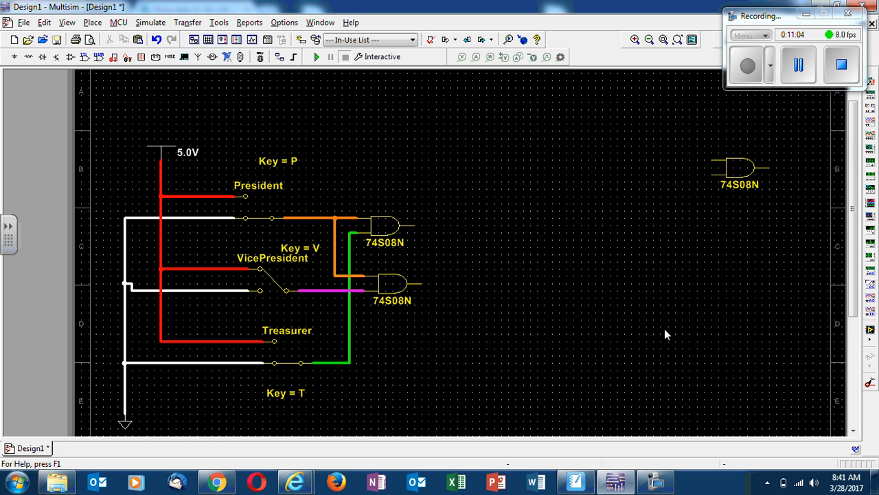
- Check the expression in SMART Notebook and move the third 74S08N gate in Multisim below the second, beside the Treasurer switch
{"action": "left_click", "coordinate": [575, 485]}
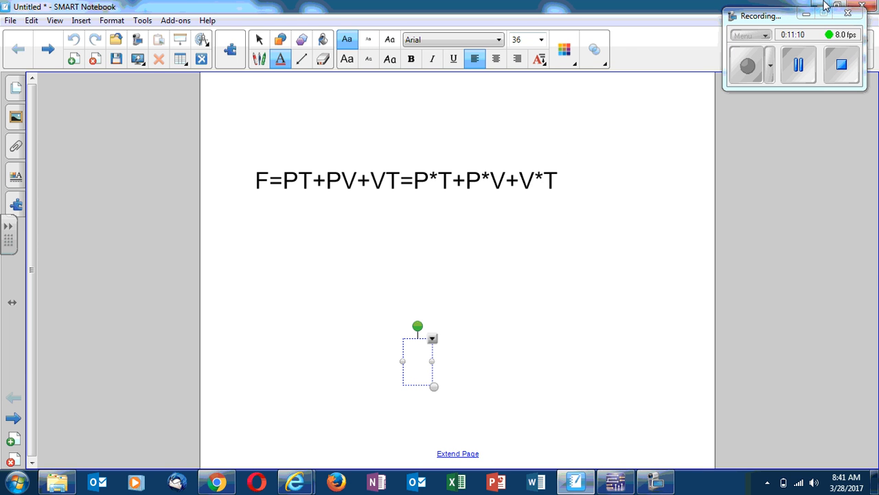
{"action": "key", "text": "alt+Tab"}
{"action": "left_click_drag", "start_coordinate": [742, 171], "coordinate": [395, 359]}
{"action": "left_click", "coordinate": [380, 390]}
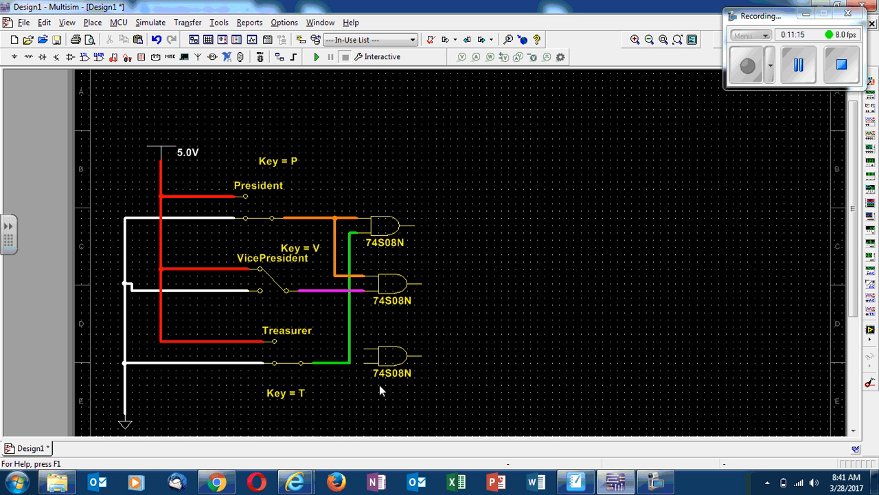
- Connect the third AND gate to the magenta VicePresident and green Treasurer wires, and align the first AND gate vertically with the other two
{"action": "left_click", "coordinate": [365, 349]}
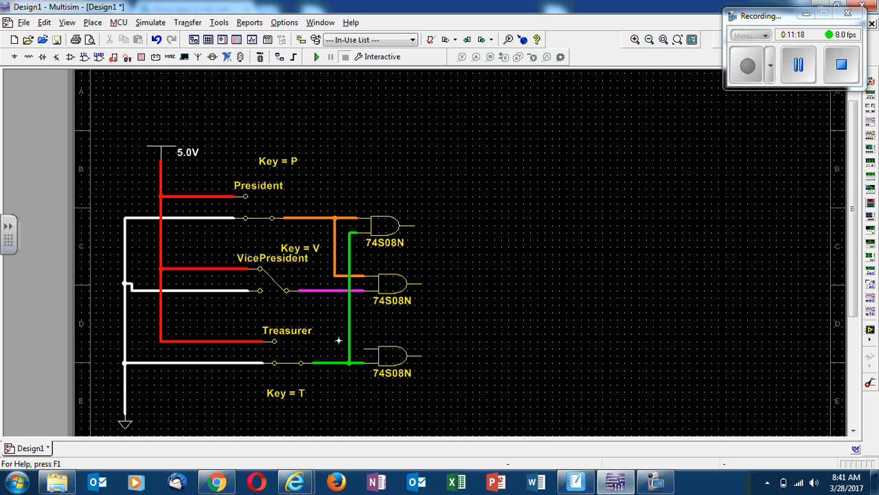
{"action": "left_click", "coordinate": [336, 292]}
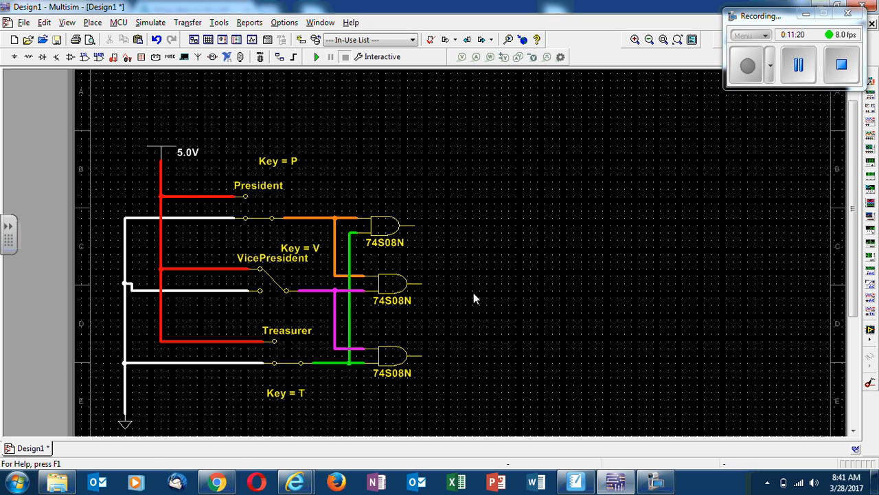
{"action": "left_click_drag", "start_coordinate": [387, 224], "coordinate": [395, 226]}
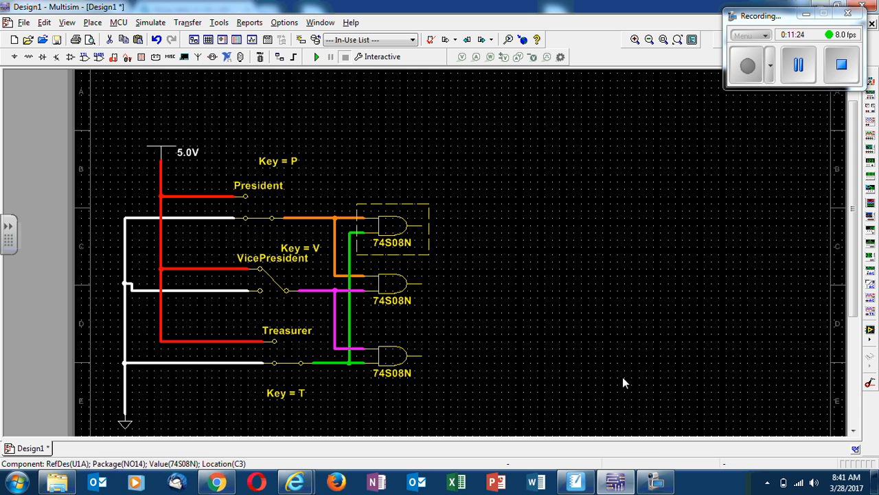
- Check the expression in SMART Notebook, search Multisim's TTL components for 74s32 and select the 74S32N
{"action": "left_click", "coordinate": [584, 483]}
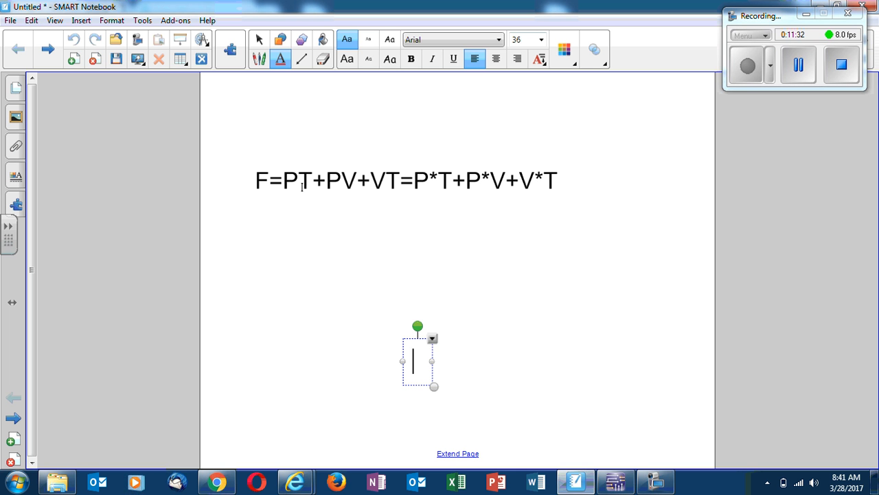
{"action": "left_click", "coordinate": [821, 5]}
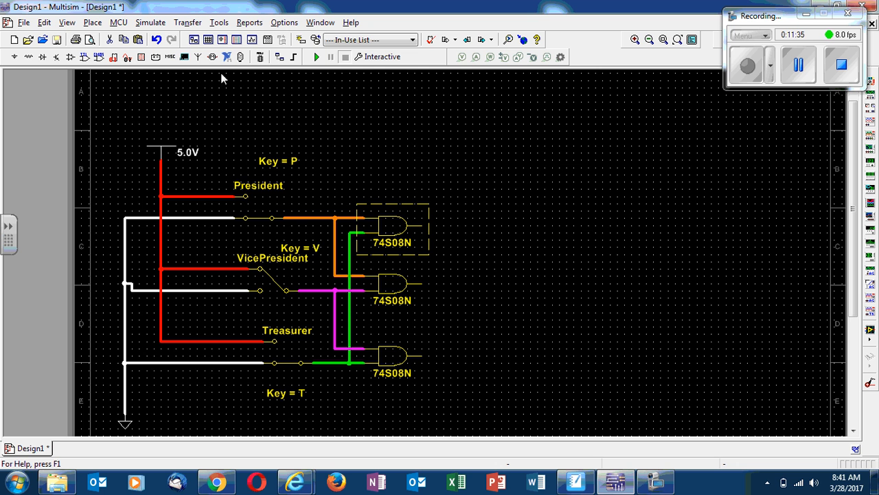
{"action": "left_click", "coordinate": [85, 58]}
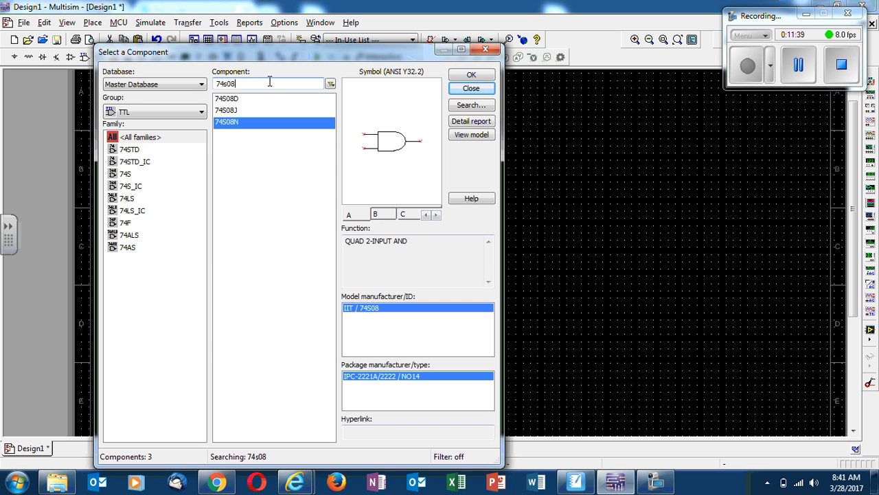
{"action": "key", "text": "BackSpace"}
{"action": "key", "text": "BackSpace"}
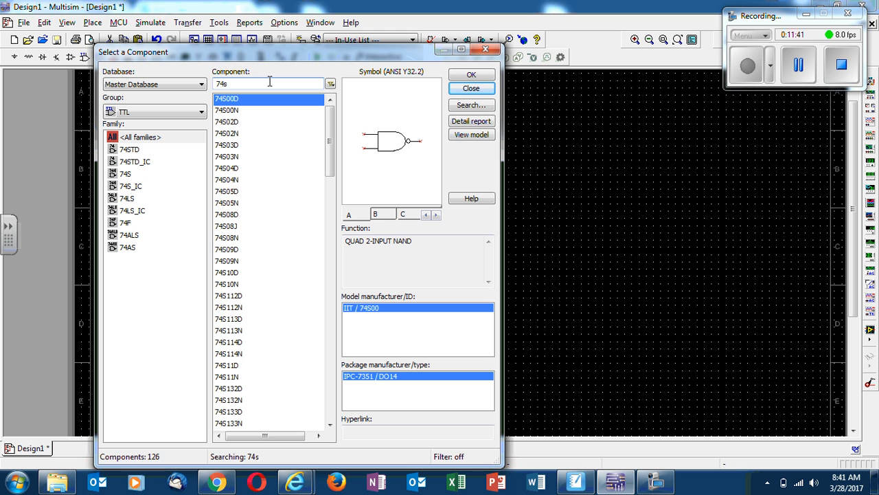
{"action": "type", "text": "32"}
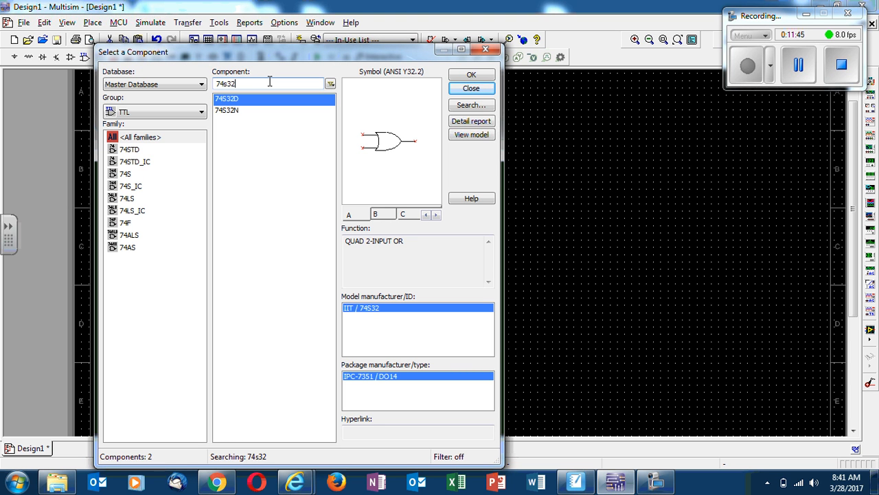
{"action": "left_click", "coordinate": [240, 112]}
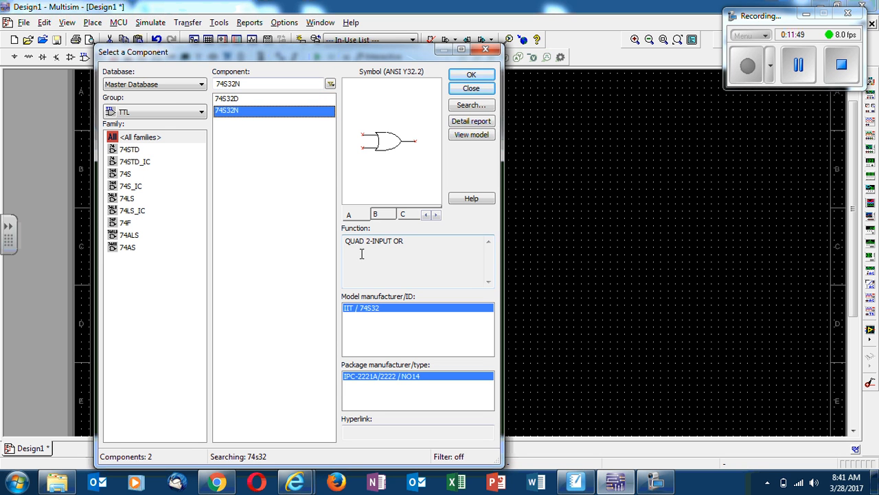
- Place two 74S32N OR gates in the empty area to the right of the AND gates and close the component browser
{"action": "left_click", "coordinate": [472, 74]}
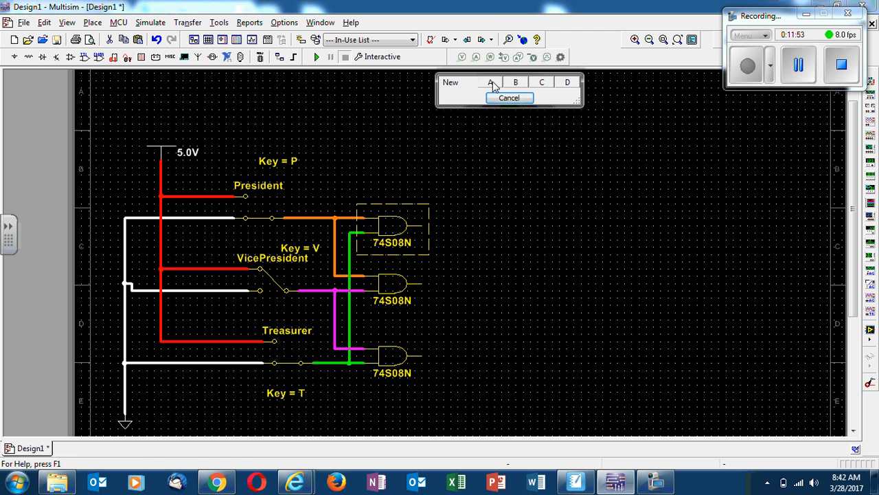
{"action": "left_click", "coordinate": [492, 82]}
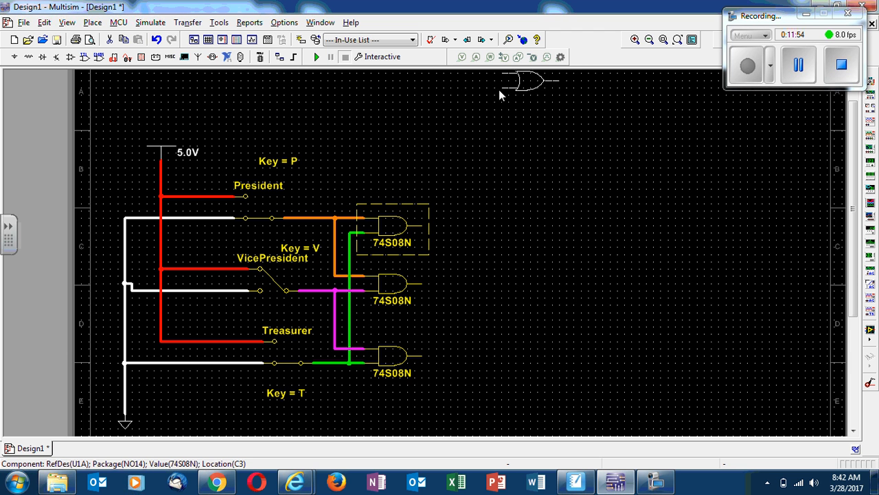
{"action": "left_click", "coordinate": [535, 210]}
{"action": "key", "text": "Escape"}
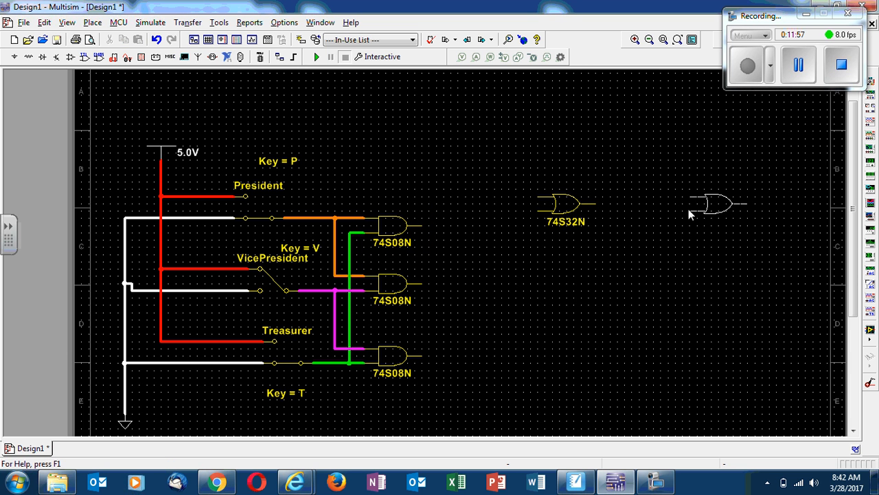
{"action": "left_click", "coordinate": [698, 201]}
{"action": "left_click", "coordinate": [664, 218]}
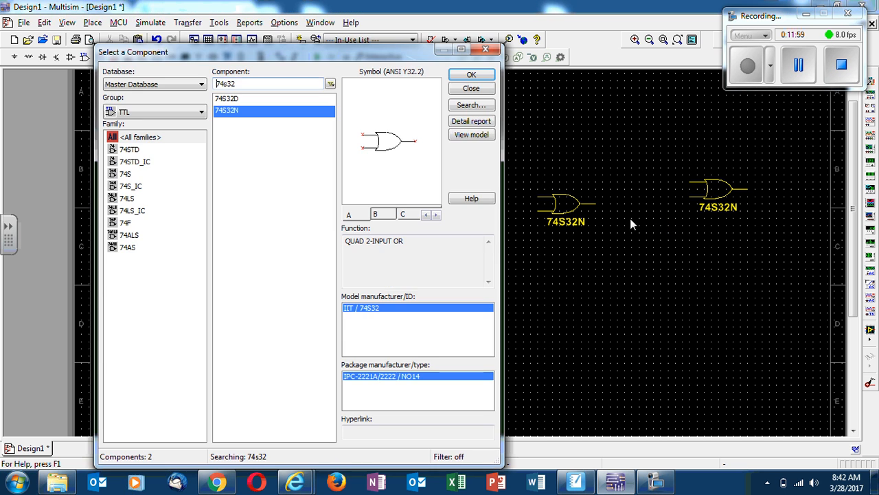
{"action": "left_click", "coordinate": [474, 87]}
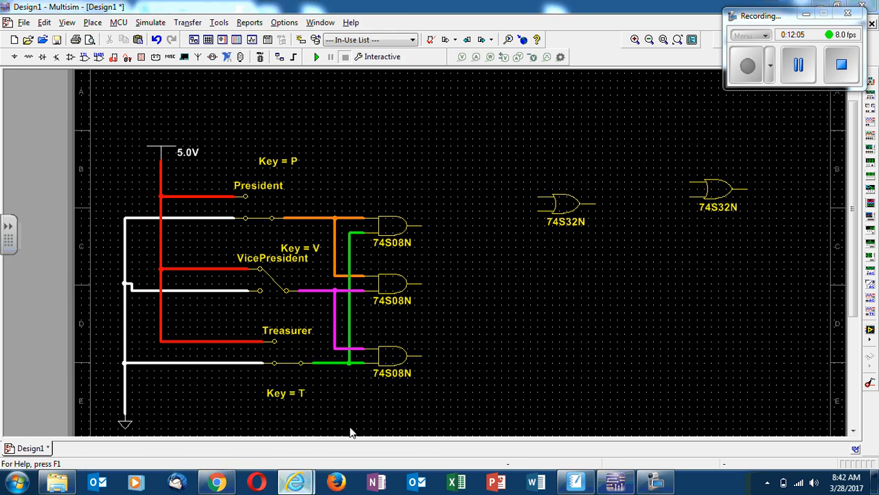
- Check the 7432 pinout in Internet Explorer and move the first 74S32N gate in Multisim between the outputs of the upper two AND gates
{"action": "left_click", "coordinate": [367, 360]}
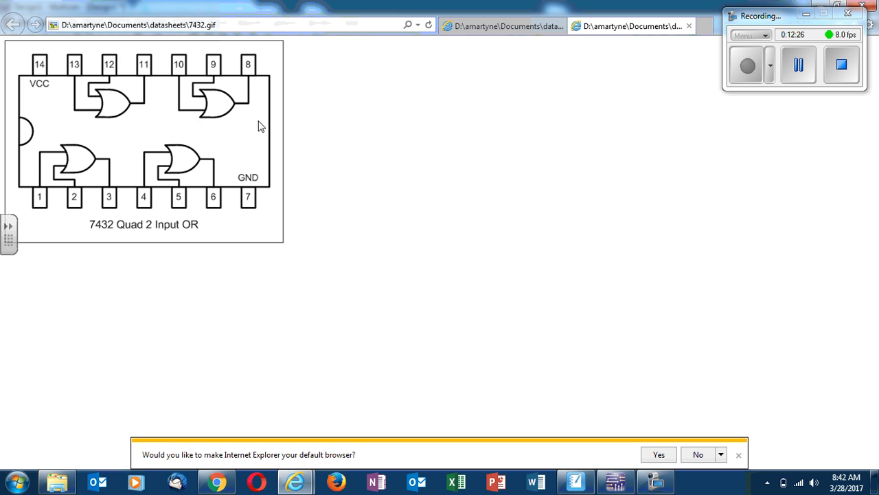
{"action": "left_click", "coordinate": [822, 6]}
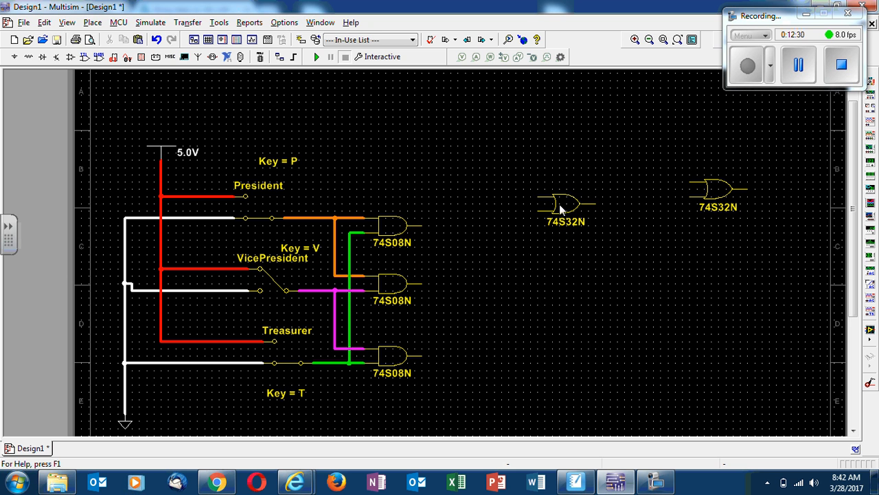
{"action": "left_click_drag", "start_coordinate": [560, 205], "coordinate": [492, 257]}
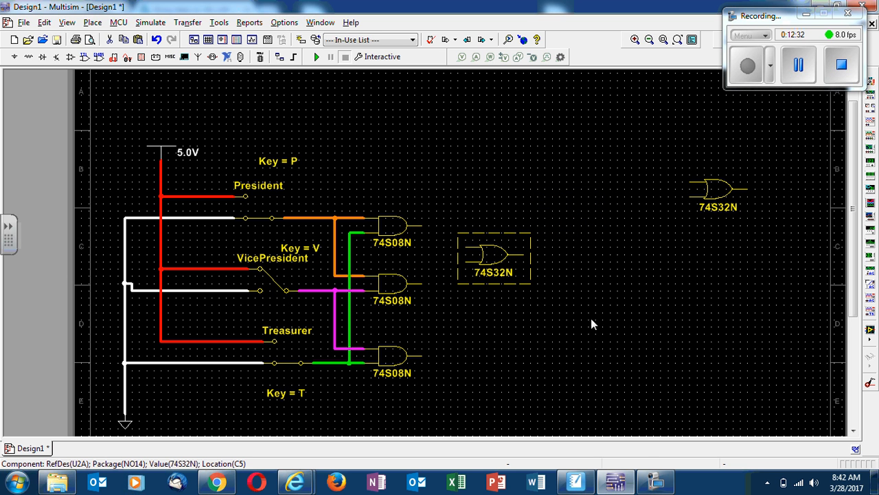
- Check the expression in SMART Notebook and wire the first AND gate's output to the first OR gate's upper input in Multisim
{"action": "left_click", "coordinate": [575, 481]}
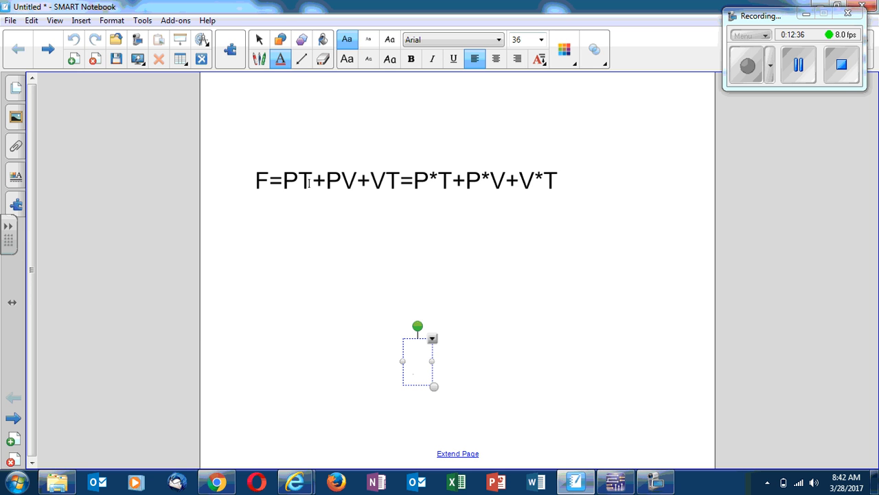
{"action": "left_click", "coordinate": [822, 6]}
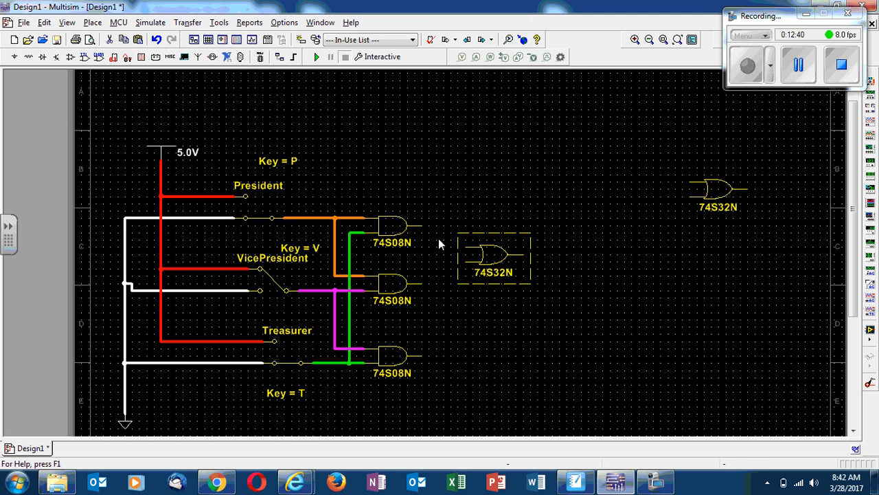
{"action": "left_click", "coordinate": [442, 259]}
{"action": "left_click", "coordinate": [465, 246]}
{"action": "left_click", "coordinate": [423, 225]}
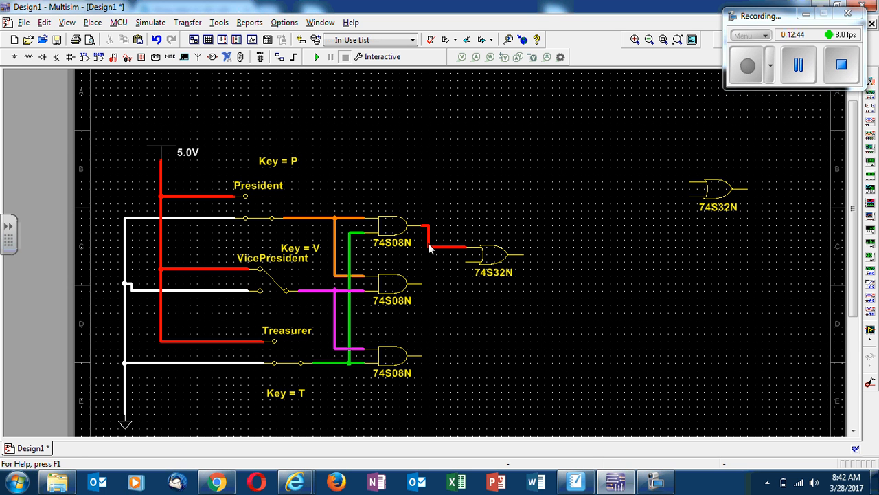
- Set the net color of the wire between the first AND gate and the OR gate to brown
{"action": "right_click", "coordinate": [429, 249]}
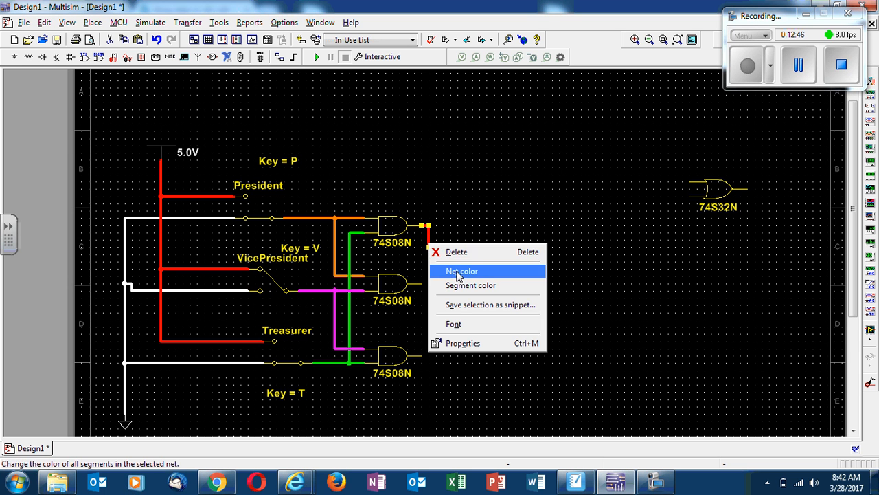
{"action": "left_click", "coordinate": [459, 272]}
{"action": "left_click", "coordinate": [448, 268]}
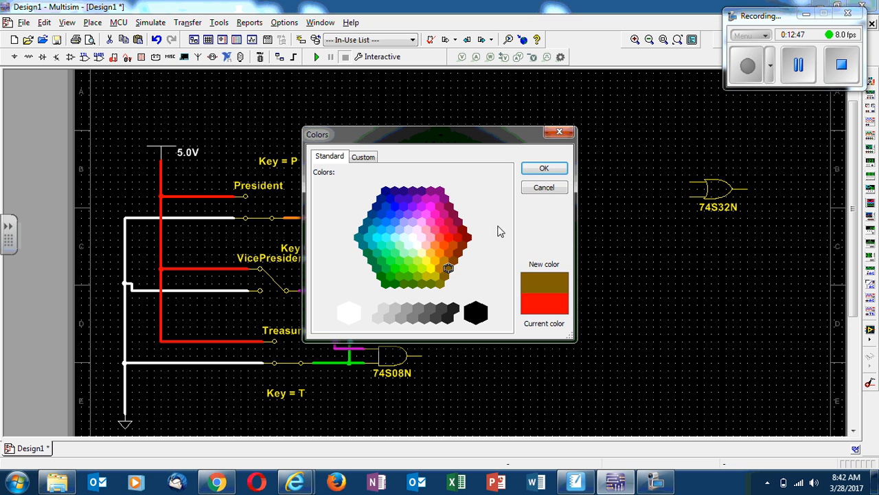
{"action": "left_click", "coordinate": [559, 170]}
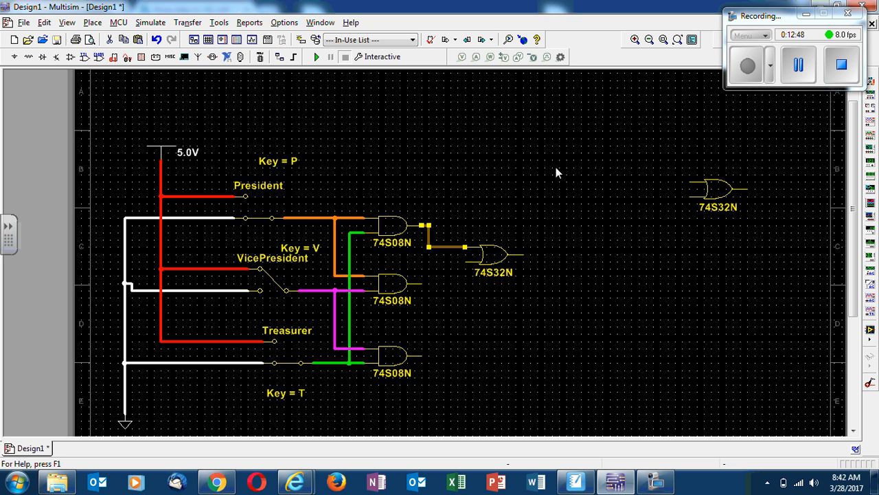
- Wire the second AND gate's output to the first OR gate's lower input and set the net color to blue
{"action": "left_click", "coordinate": [467, 262]}
{"action": "left_click", "coordinate": [424, 283]}
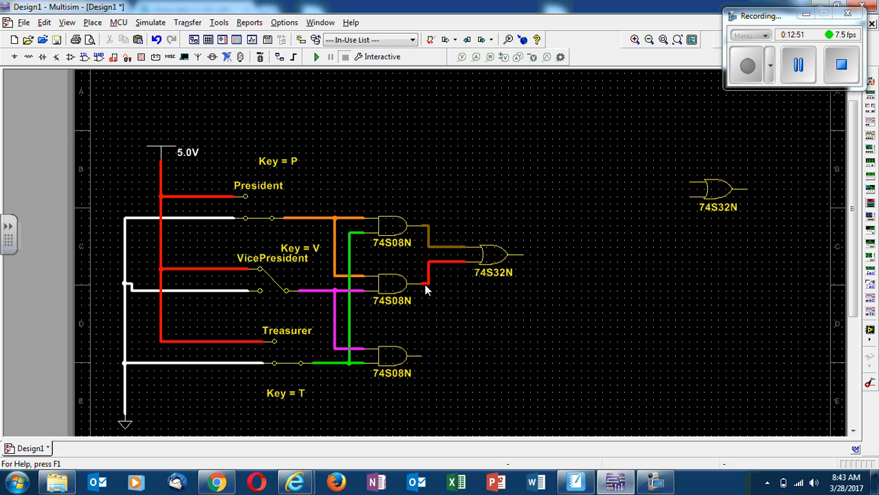
{"action": "right_click", "coordinate": [441, 262]}
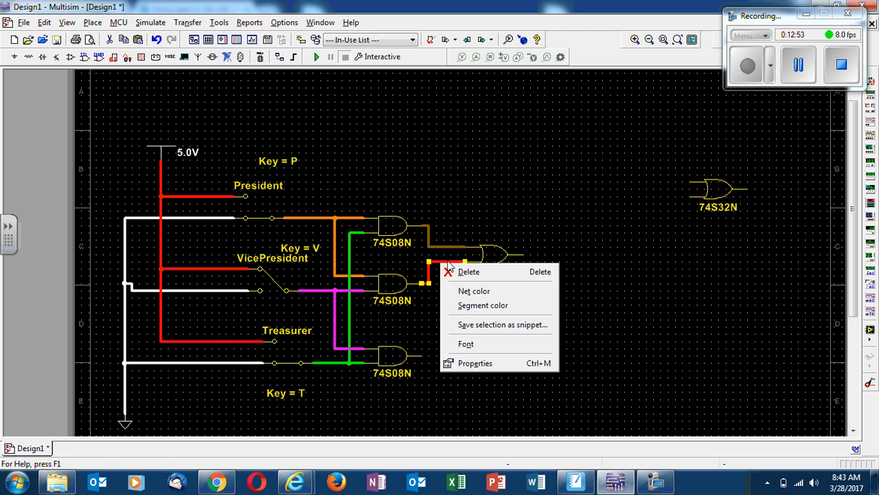
{"action": "left_click", "coordinate": [468, 289]}
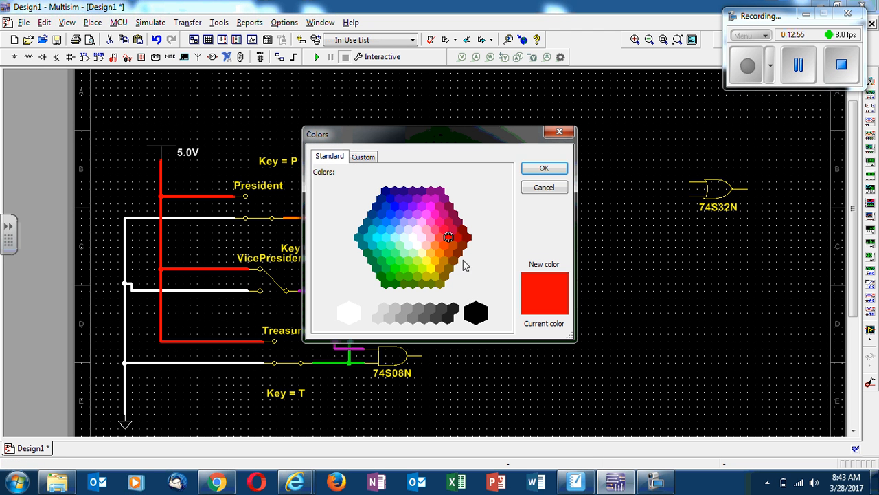
{"action": "left_click", "coordinate": [392, 200]}
{"action": "left_click", "coordinate": [546, 169]}
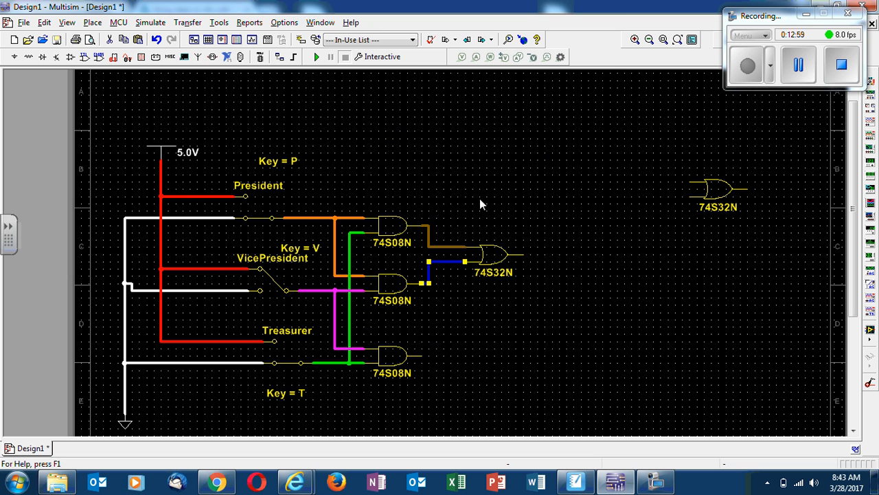
- Place the text label PT in olive above the brown output wire of the first AND gate
{"action": "left_click", "coordinate": [480, 198]}
{"action": "right_click", "coordinate": [436, 211]}
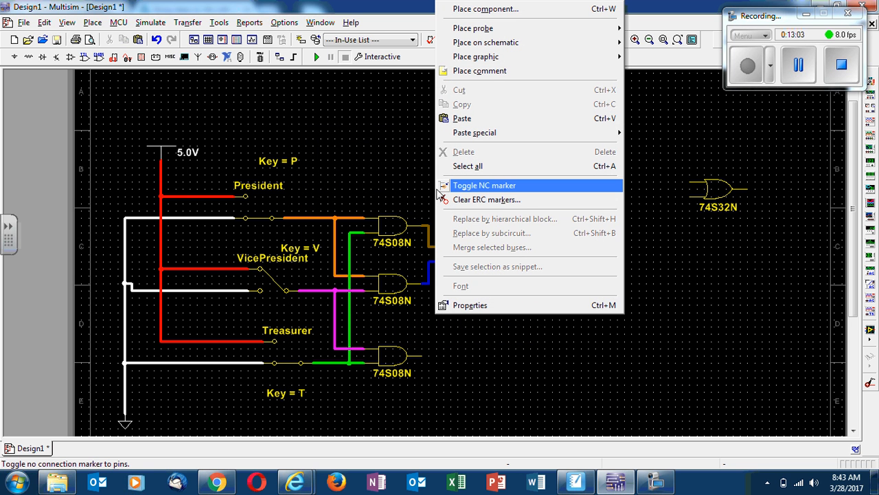
{"action": "mouse_move", "coordinate": [505, 61]}
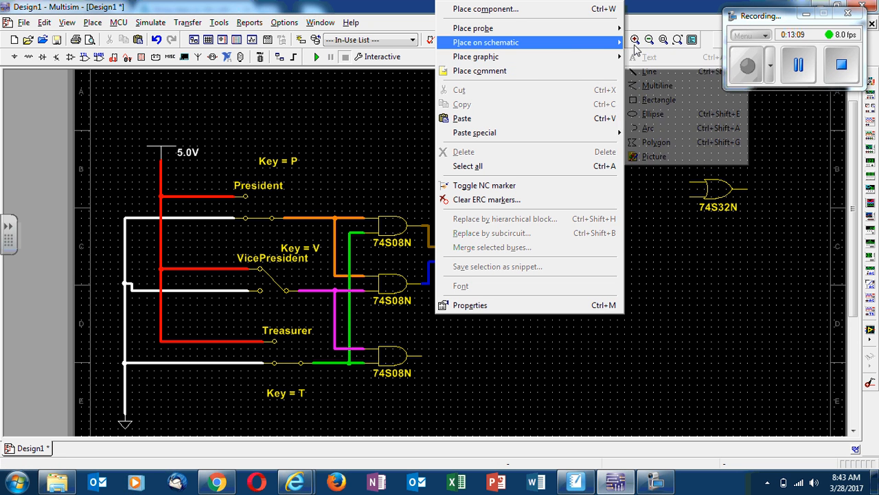
{"action": "mouse_move", "coordinate": [611, 60]}
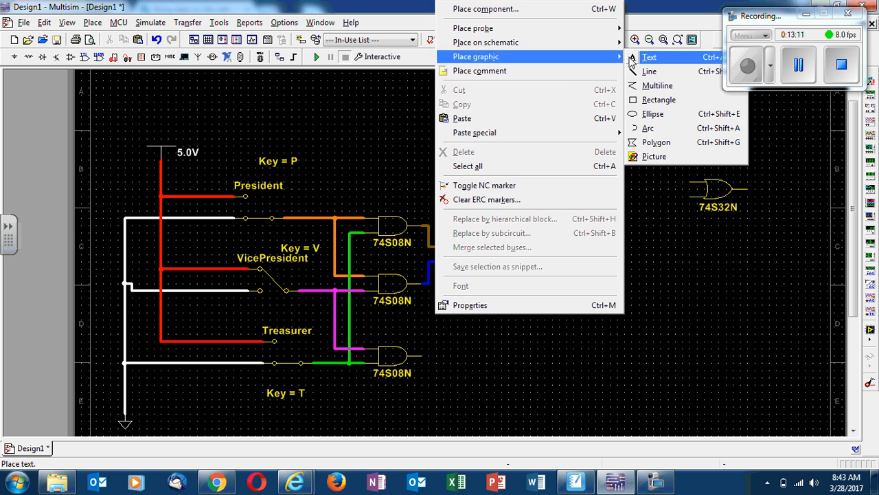
{"action": "left_click", "coordinate": [648, 57]}
{"action": "left_click", "coordinate": [433, 209]}
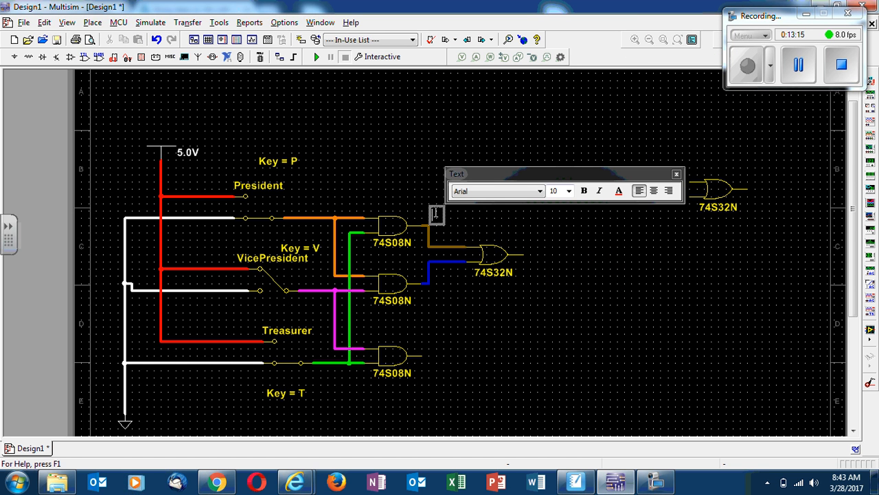
{"action": "type", "text": "PT"}
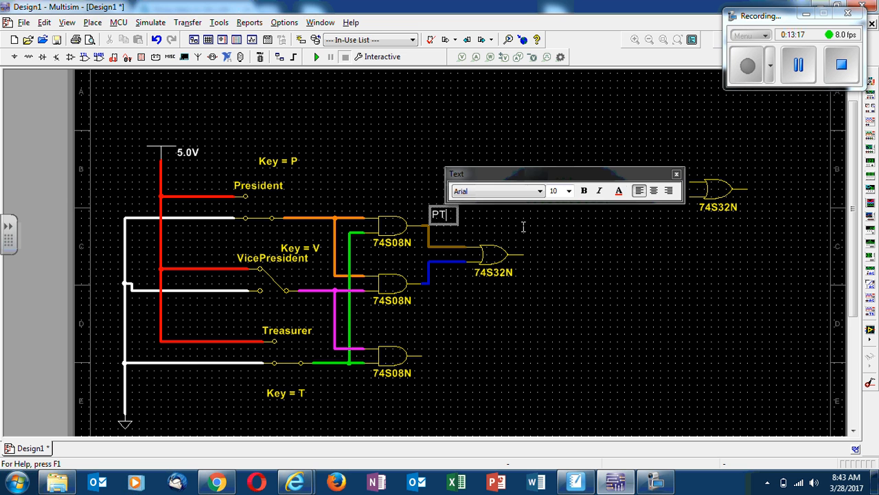
{"action": "left_click", "coordinate": [619, 191]}
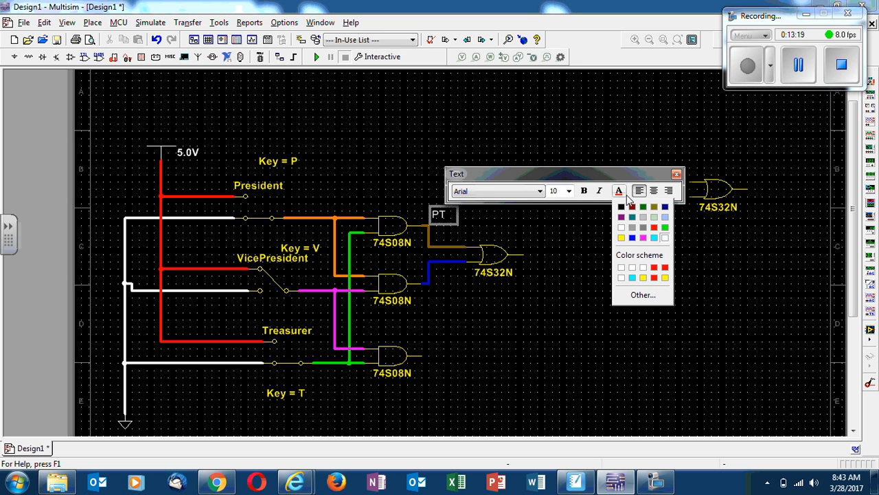
{"action": "left_click", "coordinate": [654, 206]}
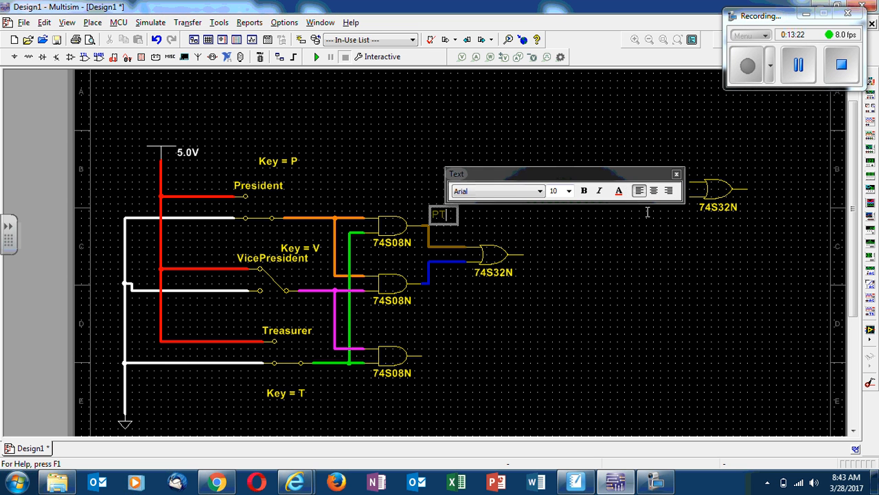
{"action": "left_click", "coordinate": [594, 254]}
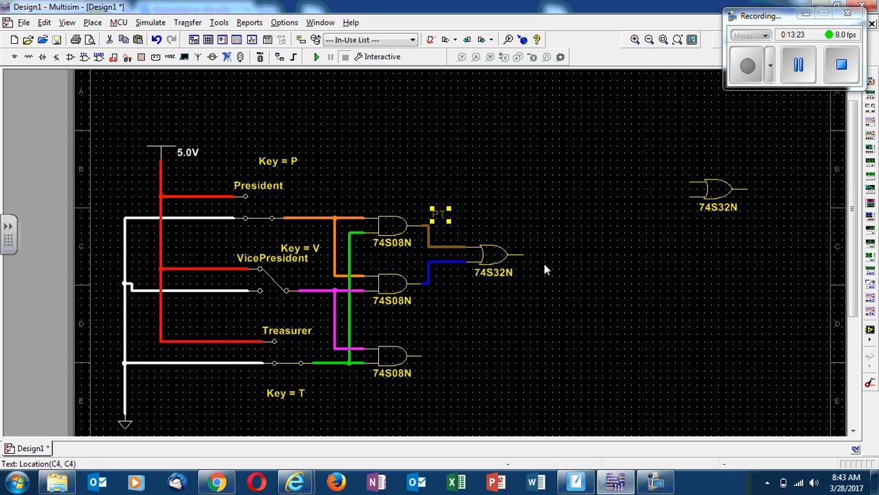
- Place the bold blue text label PV below the blue output wire of the second AND gate
{"action": "left_click", "coordinate": [440, 293]}
{"action": "right_click", "coordinate": [440, 289]}
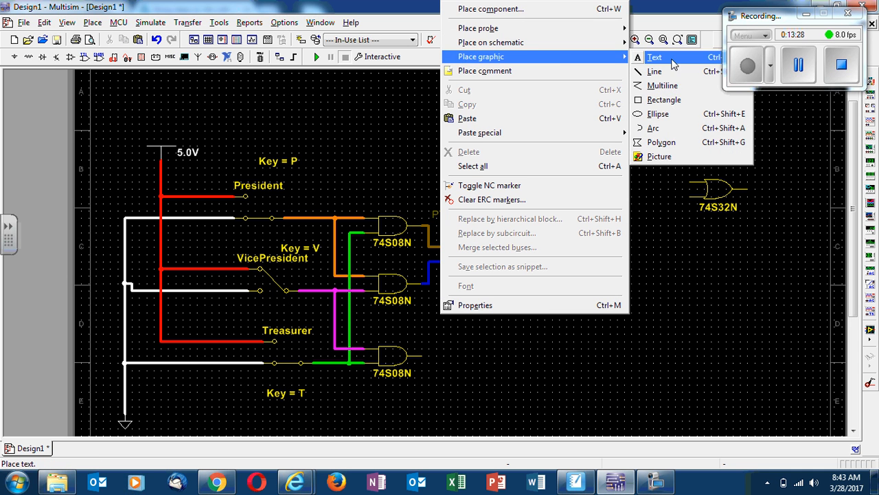
{"action": "left_click", "coordinate": [656, 57]}
{"action": "left_click", "coordinate": [453, 282]}
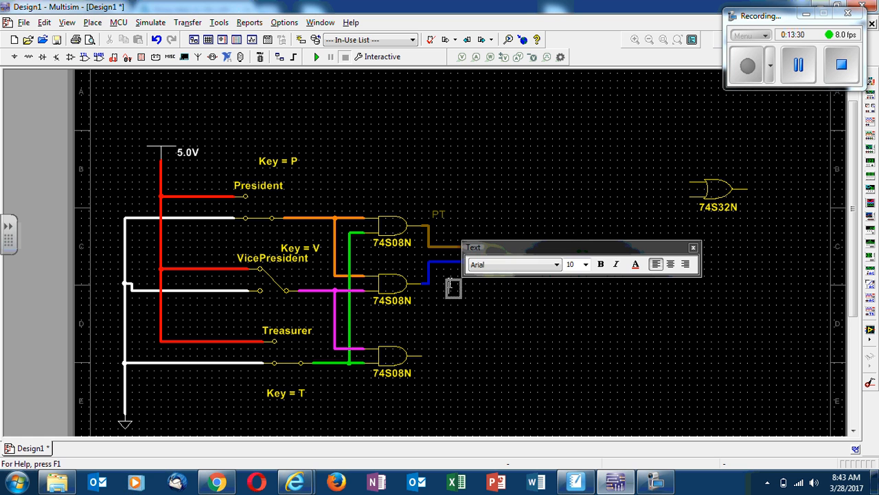
{"action": "left_click", "coordinate": [601, 265]}
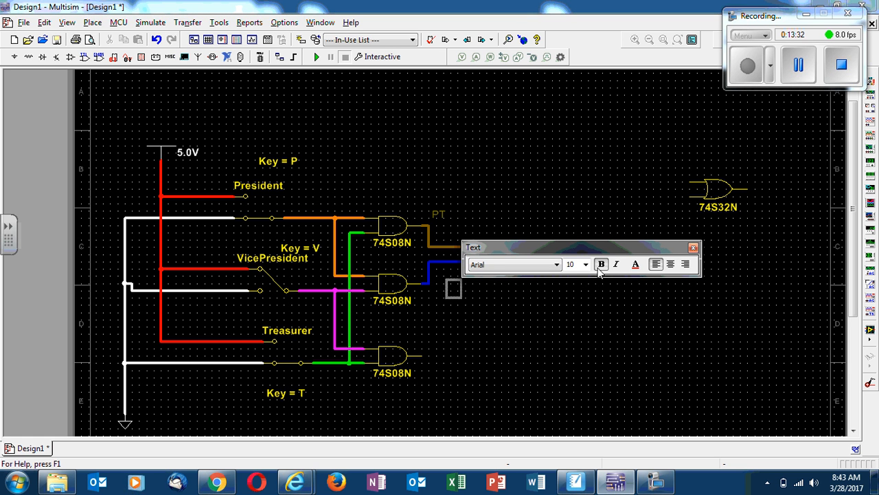
{"action": "left_click", "coordinate": [636, 266]}
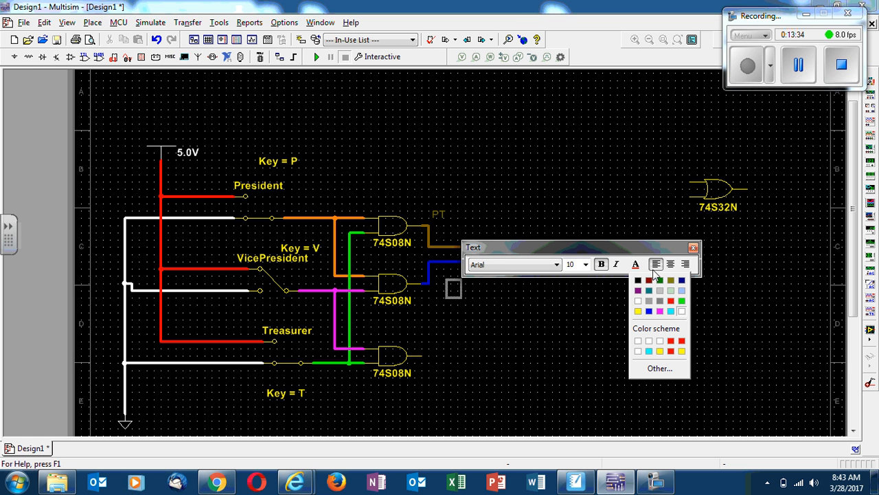
{"action": "left_click", "coordinate": [652, 311]}
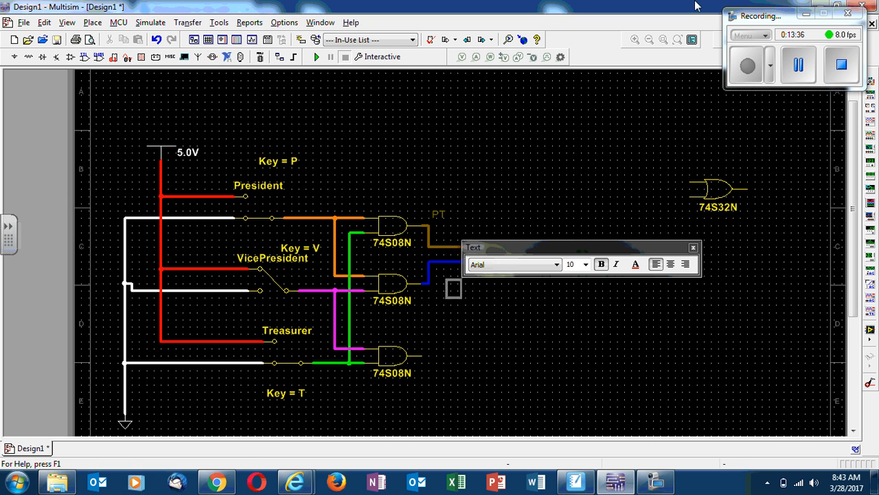
{"action": "type", "text": "PV"}
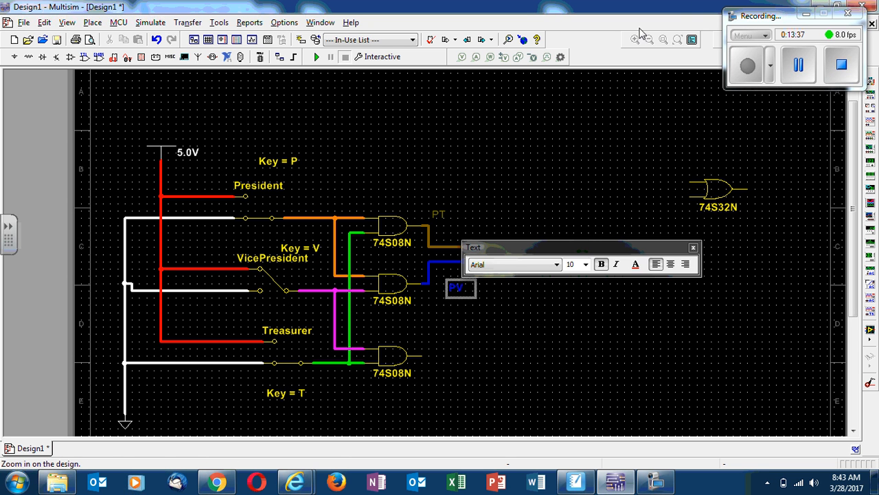
{"action": "left_click", "coordinate": [566, 320]}
{"action": "left_click", "coordinate": [519, 306]}
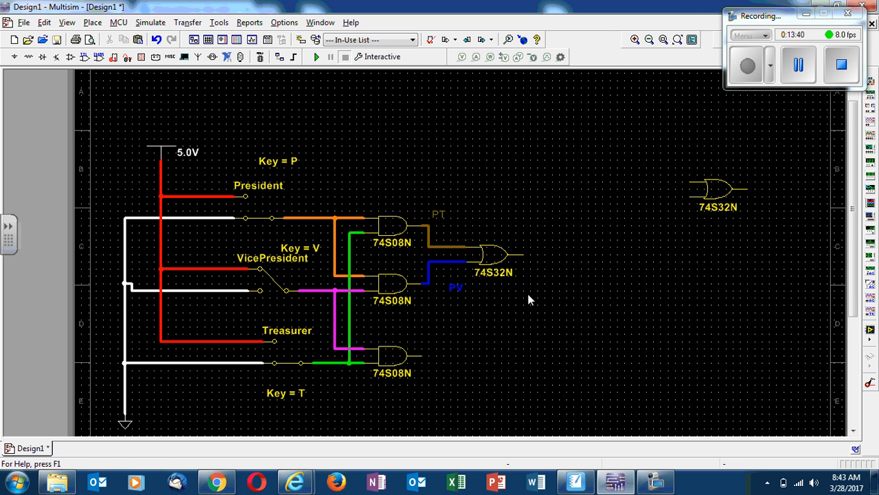
- Move the second 74S32N gate below and right of the first OR gate, and check the expression in SMART Notebook
{"action": "left_click_drag", "start_coordinate": [718, 193], "coordinate": [569, 338]}
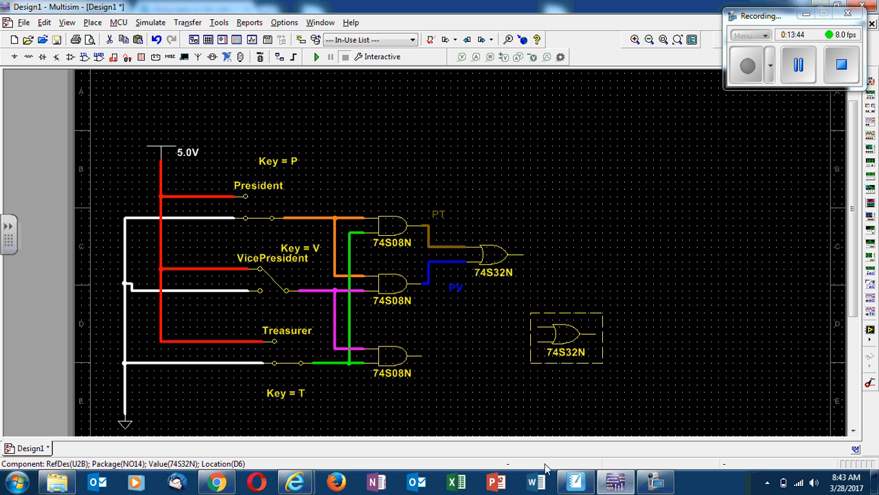
{"action": "left_click", "coordinate": [575, 481]}
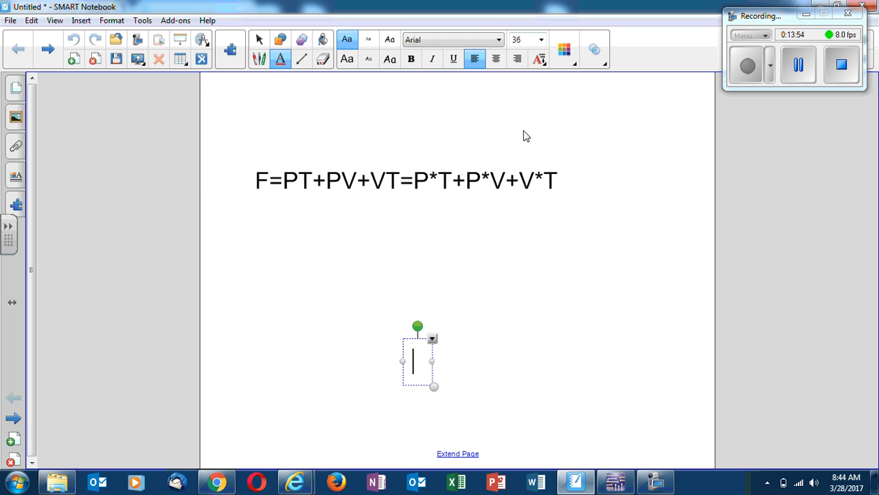
- Append =(PT+PV)+VT to the end of the expression in SMART Notebook and return to the Multisim schematic
{"action": "left_click", "coordinate": [552, 180]}
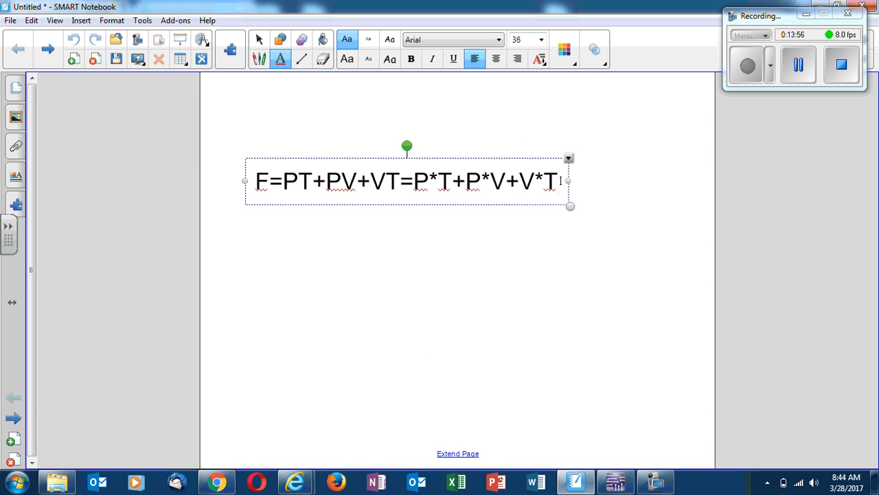
{"action": "type", "text": "="}
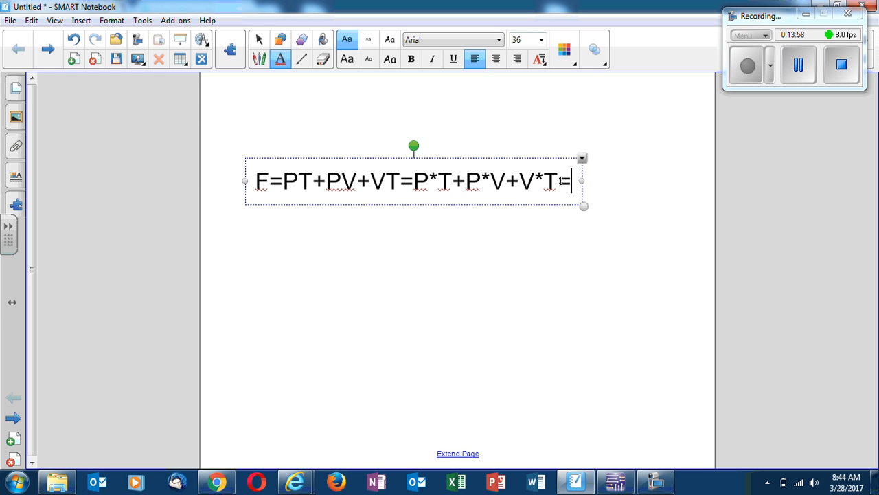
{"action": "type", "text": "(PT"}
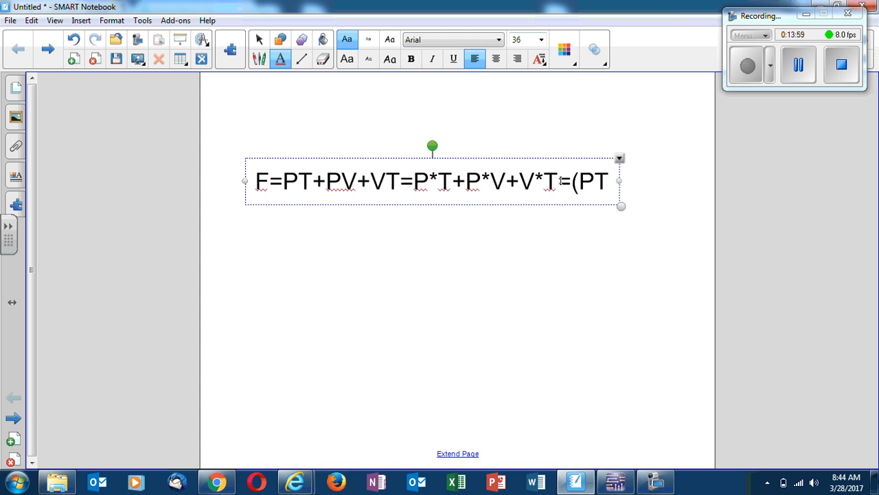
{"action": "type", "text": "+PV"}
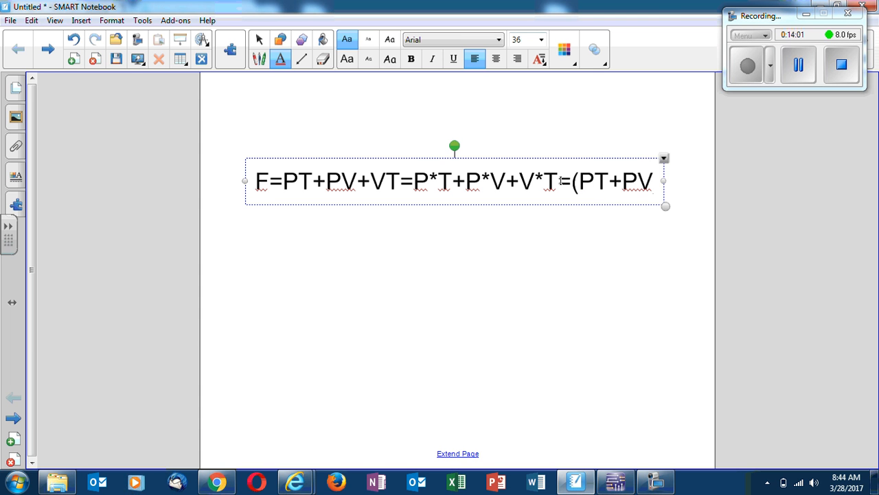
{"action": "type", "text": ")+"}
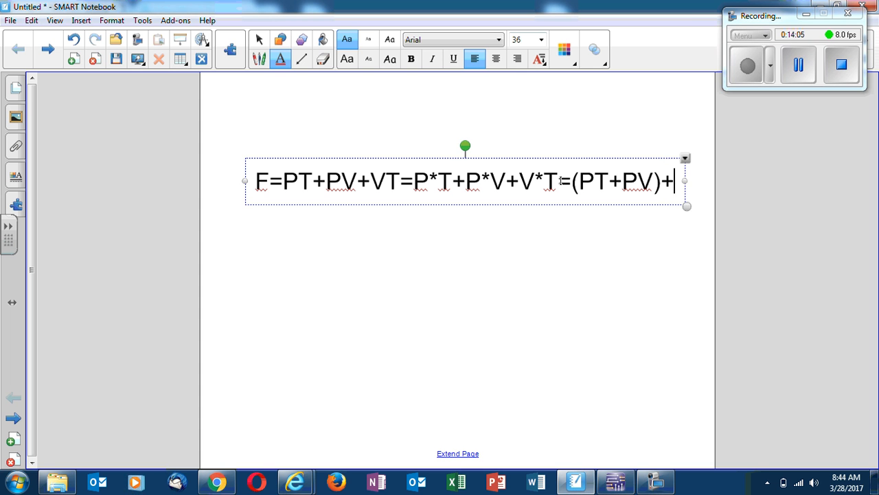
{"action": "type", "text": "VT"}
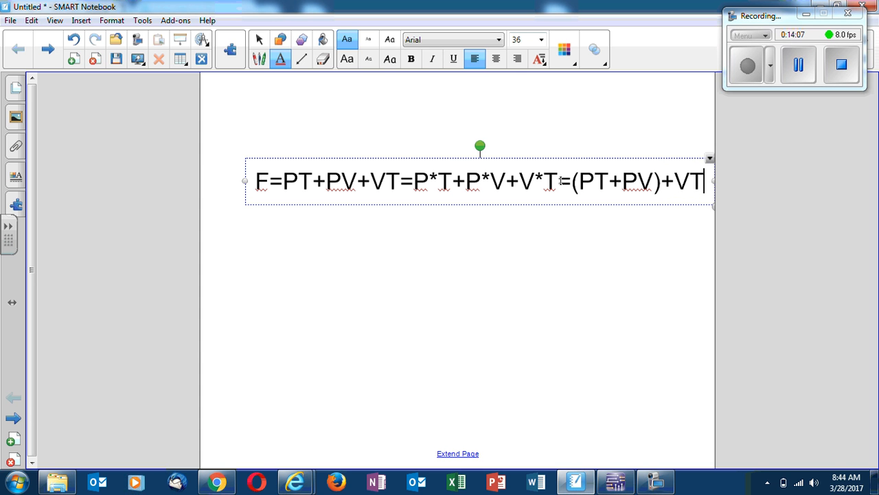
{"action": "left_click", "coordinate": [665, 232]}
{"action": "left_click", "coordinate": [816, 4]}
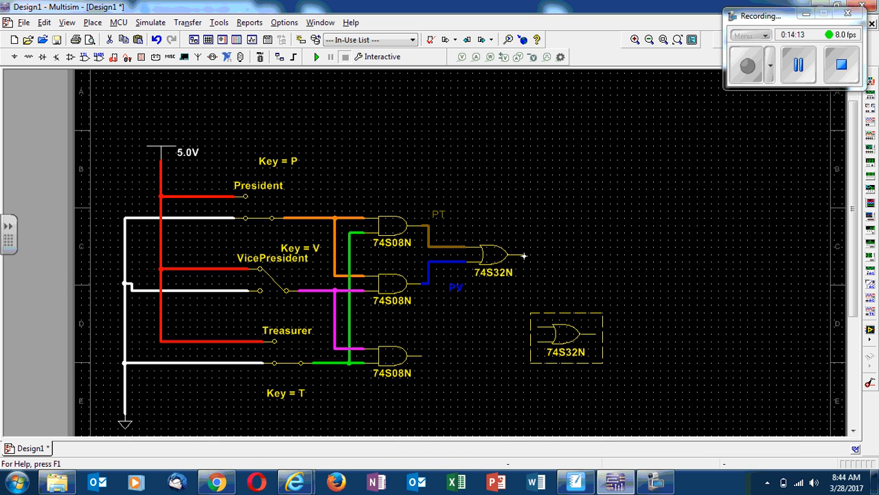
- Move the second 74S32N gate up and right, and wire the first OR gate's output to its upper input
{"action": "left_click_drag", "start_coordinate": [562, 336], "coordinate": [584, 308]}
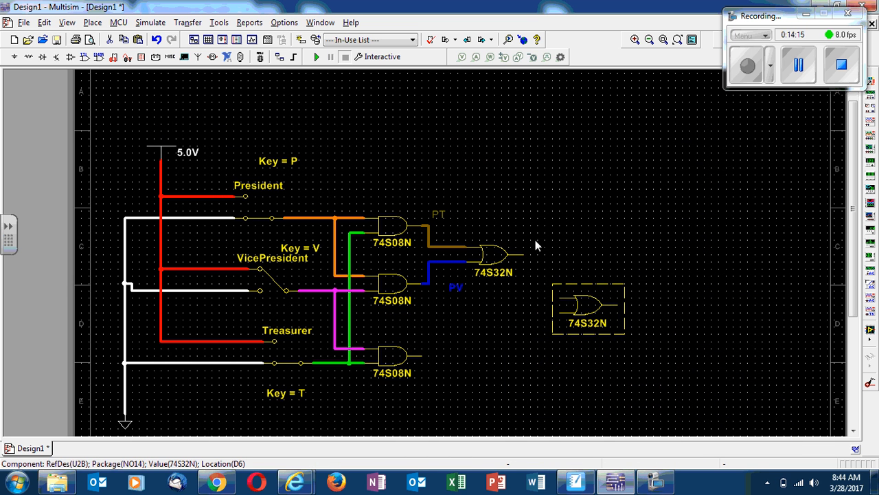
{"action": "left_click", "coordinate": [522, 254]}
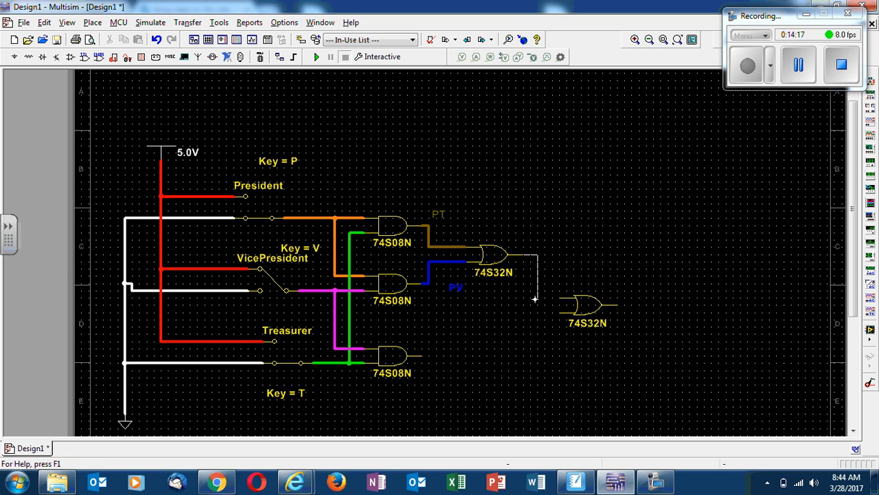
{"action": "left_click", "coordinate": [558, 298]}
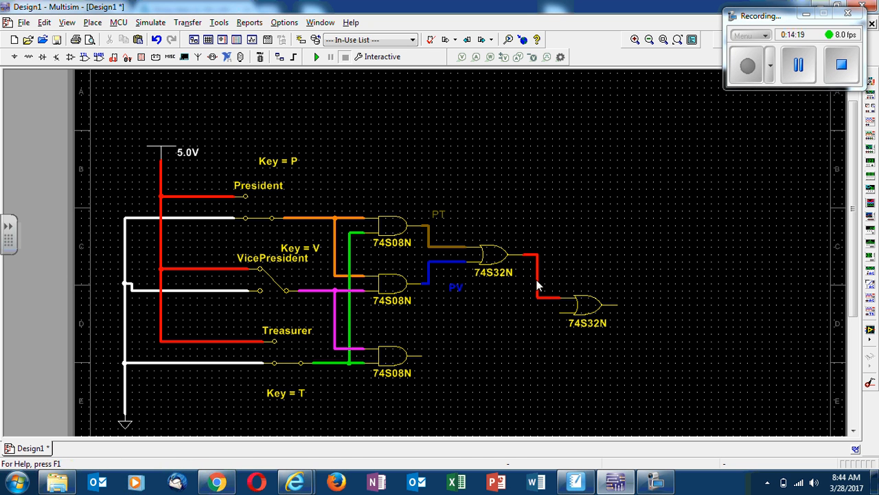
- Set the net color of the wire between the two OR gates to cyan
{"action": "right_click", "coordinate": [538, 285]}
{"action": "left_click", "coordinate": [555, 306]}
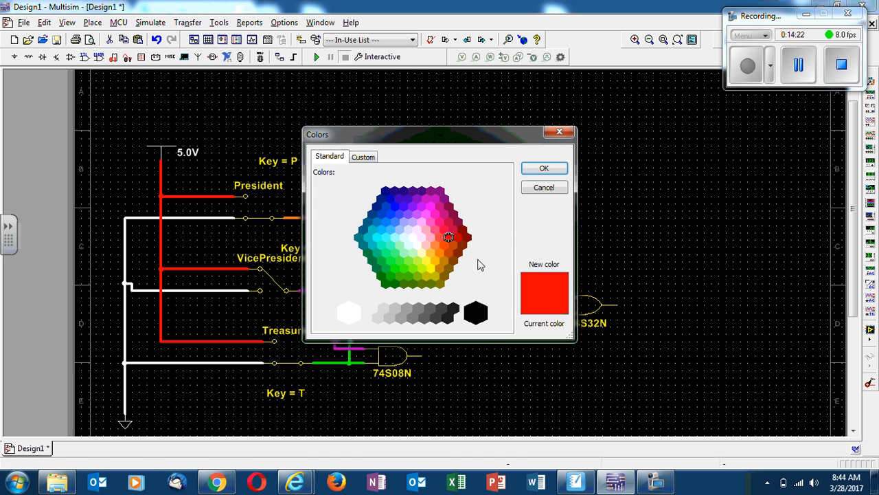
{"action": "left_click", "coordinate": [385, 238]}
{"action": "left_click", "coordinate": [550, 169]}
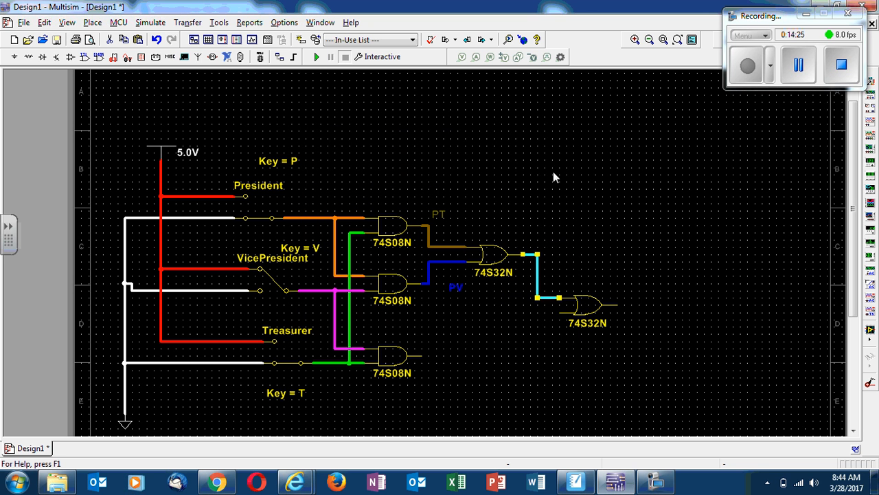
{"action": "right_click", "coordinate": [544, 241]}
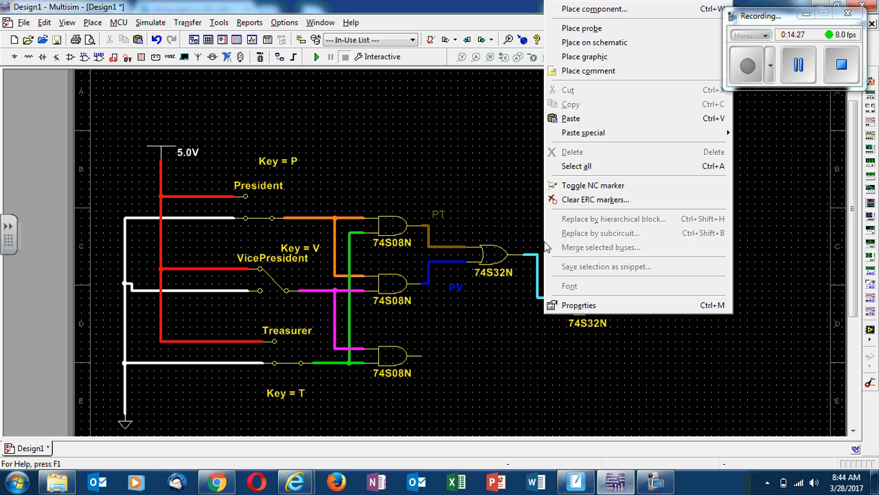
{"action": "mouse_move", "coordinate": [603, 56]}
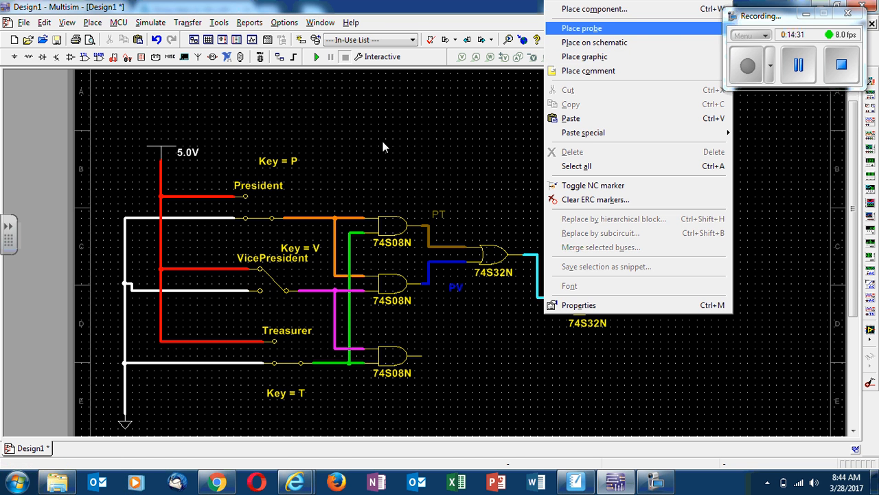
{"action": "left_click", "coordinate": [350, 119]}
- Place the bold cyan text label PT+PV beside the cyan output wire of the first OR gate
{"action": "right_click", "coordinate": [351, 114]}
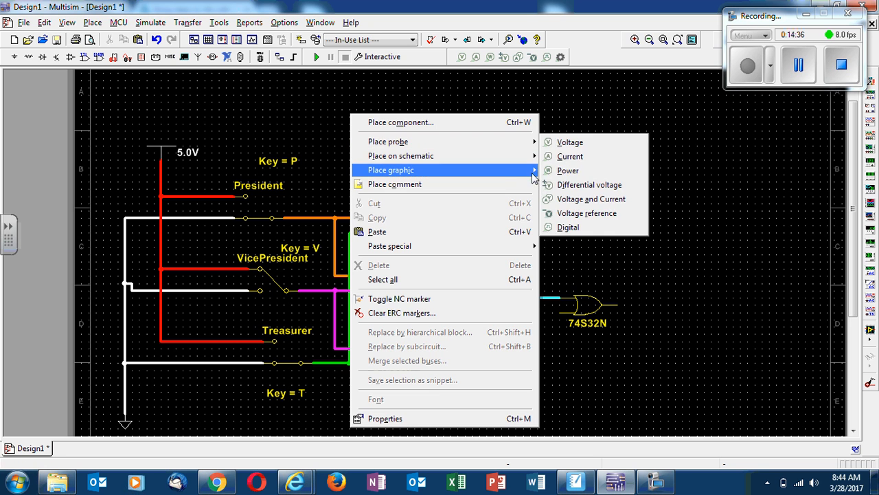
{"action": "mouse_move", "coordinate": [535, 174]}
{"action": "left_click", "coordinate": [562, 171]}
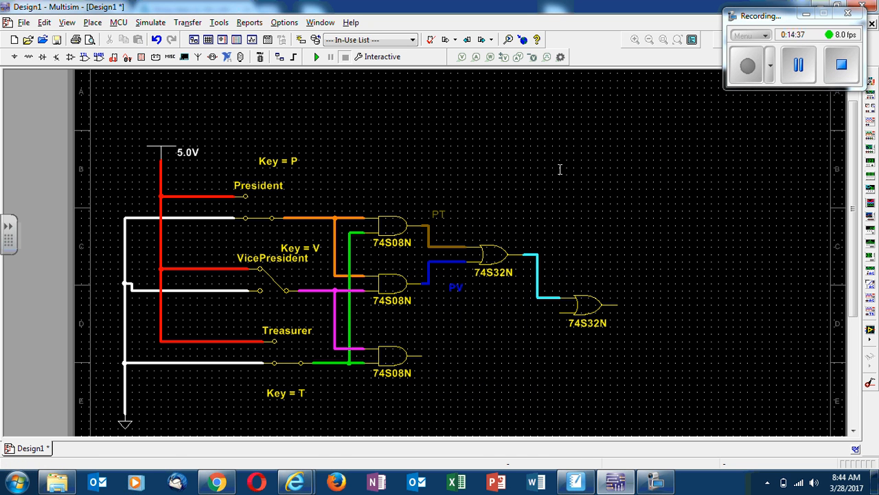
{"action": "left_click", "coordinate": [543, 244]}
{"action": "left_click", "coordinate": [696, 227]}
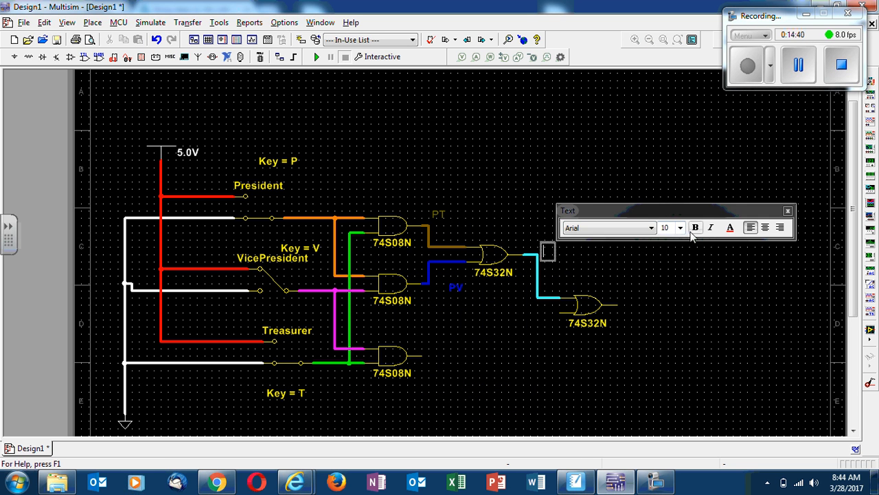
{"action": "left_click", "coordinate": [731, 229]}
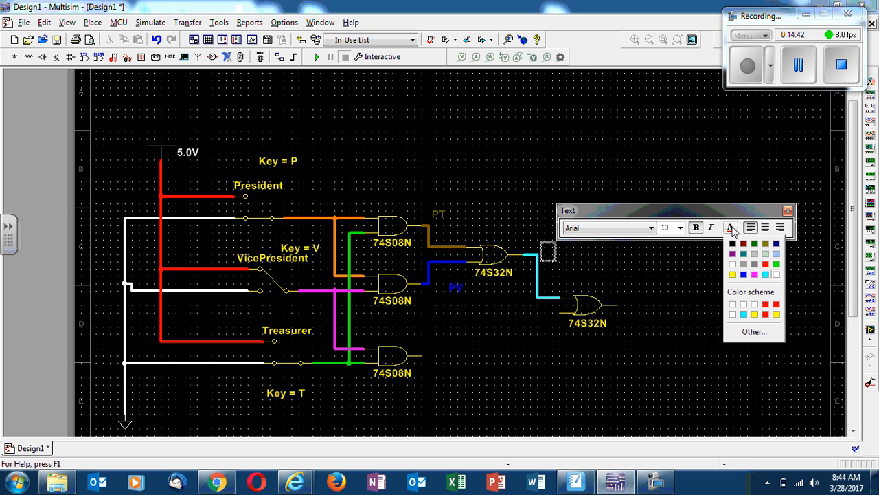
{"action": "left_click", "coordinate": [745, 314]}
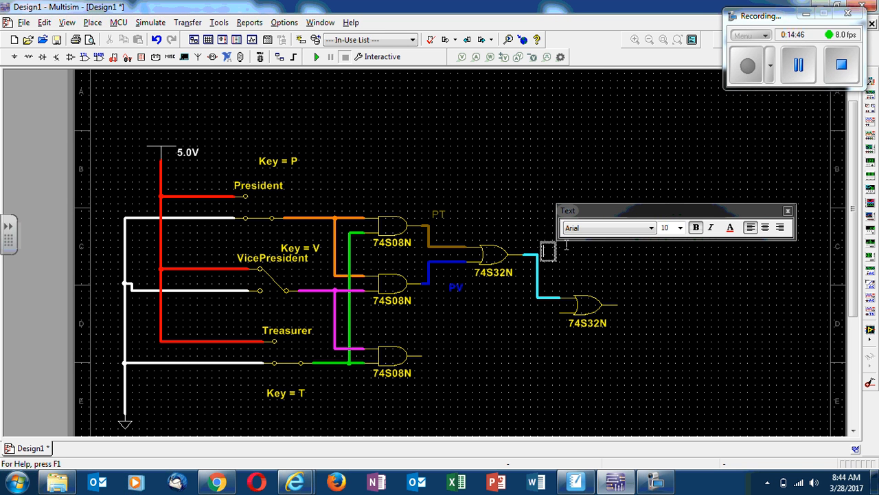
{"action": "type", "text": "PT+PV"}
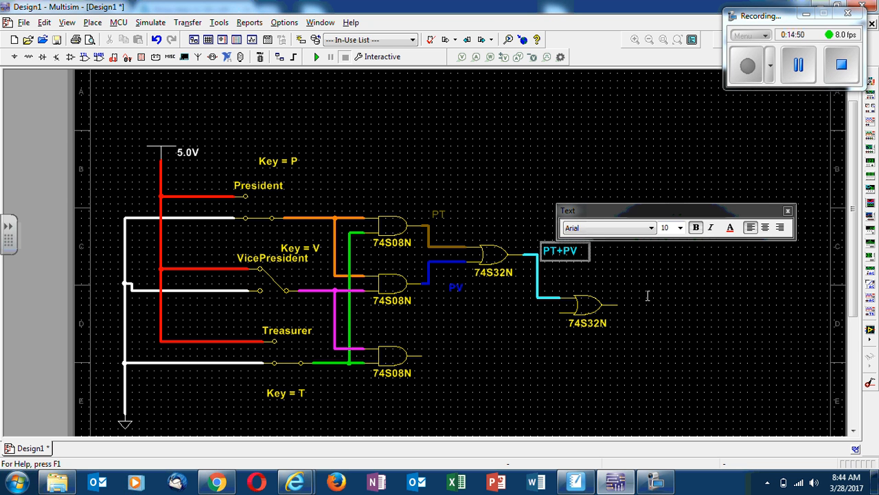
{"action": "left_click", "coordinate": [647, 295]}
- Wire the second OR gate's lower input to the third AND gate's output and set the net color to dark green
{"action": "left_click", "coordinate": [557, 321]}
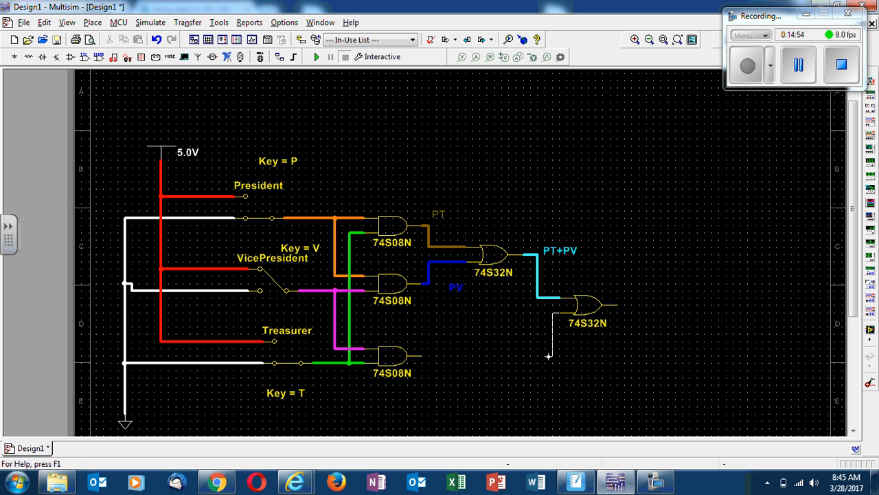
{"action": "left_click", "coordinate": [422, 356]}
{"action": "right_click", "coordinate": [478, 355]}
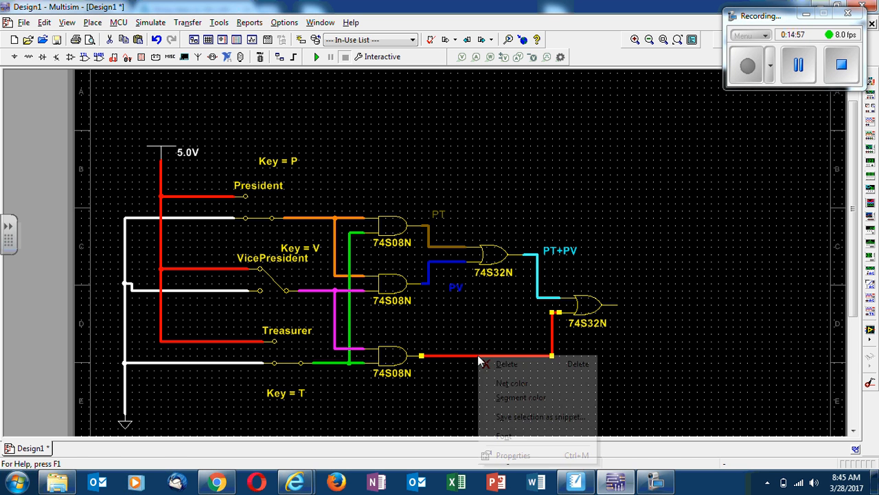
{"action": "left_click", "coordinate": [532, 384]}
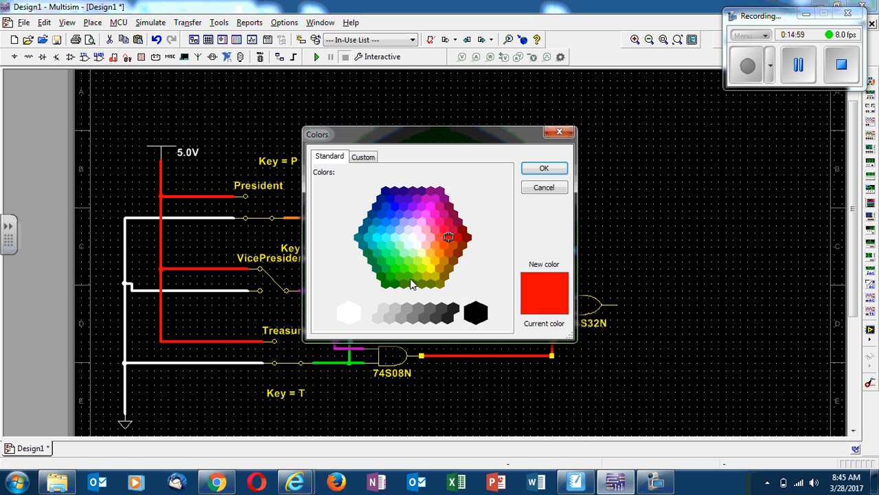
{"action": "left_click", "coordinate": [376, 268]}
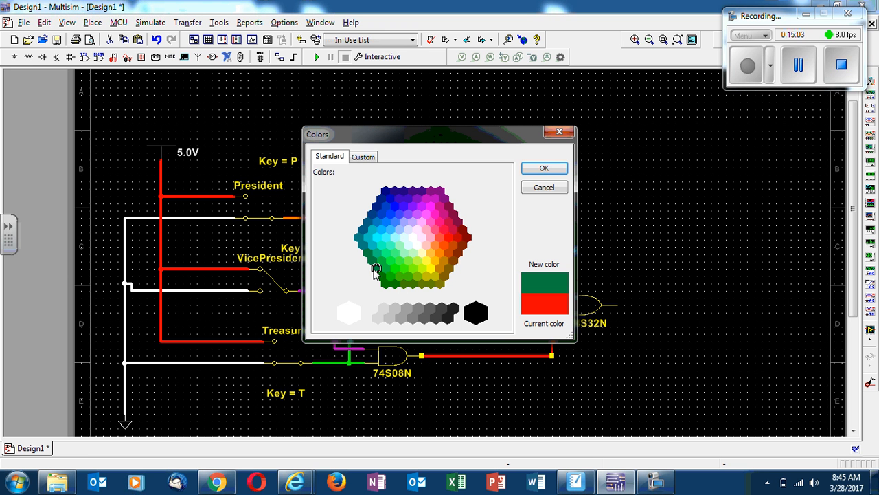
{"action": "left_click", "coordinate": [536, 170]}
{"action": "left_click", "coordinate": [592, 326]}
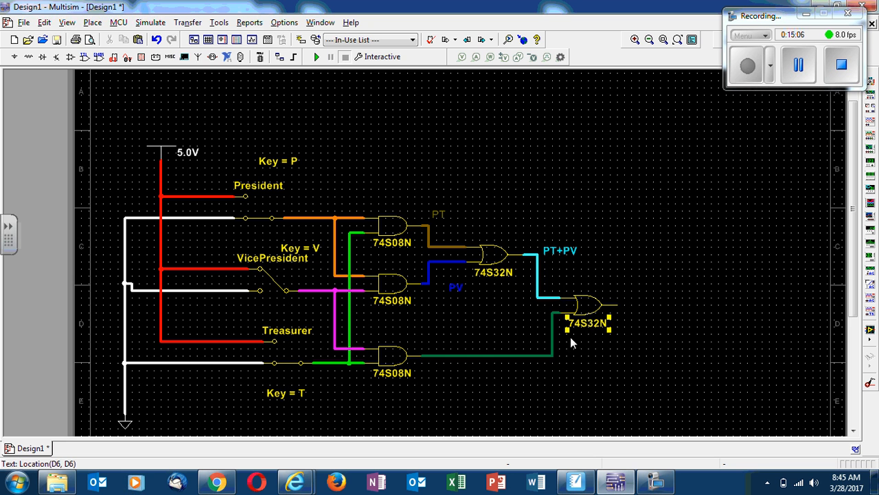
- Place the bold dark green text label VT below the output wire of the third AND gate
{"action": "right_click", "coordinate": [530, 368]}
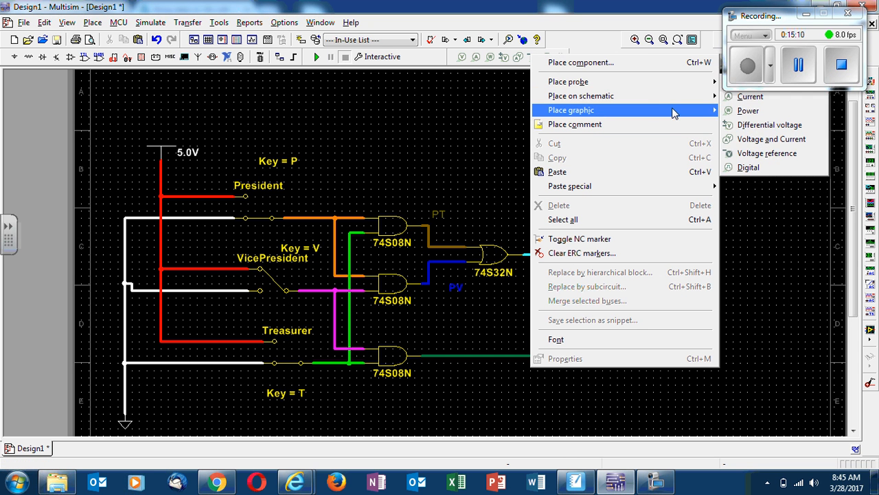
{"action": "mouse_move", "coordinate": [677, 114]}
{"action": "left_click", "coordinate": [744, 111]}
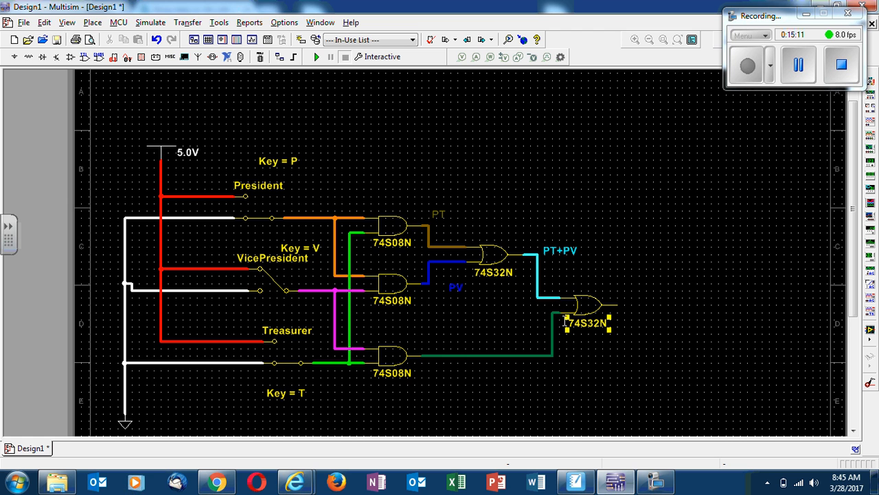
{"action": "left_click", "coordinate": [503, 384]}
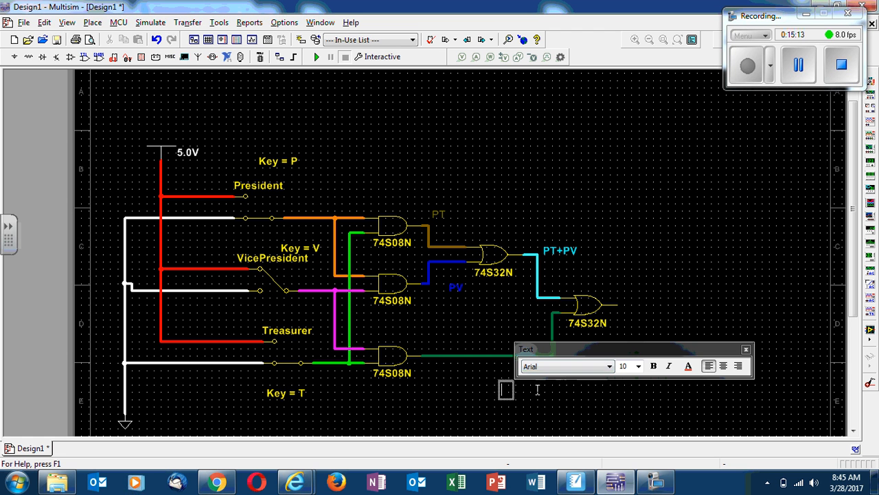
{"action": "left_click", "coordinate": [688, 366]}
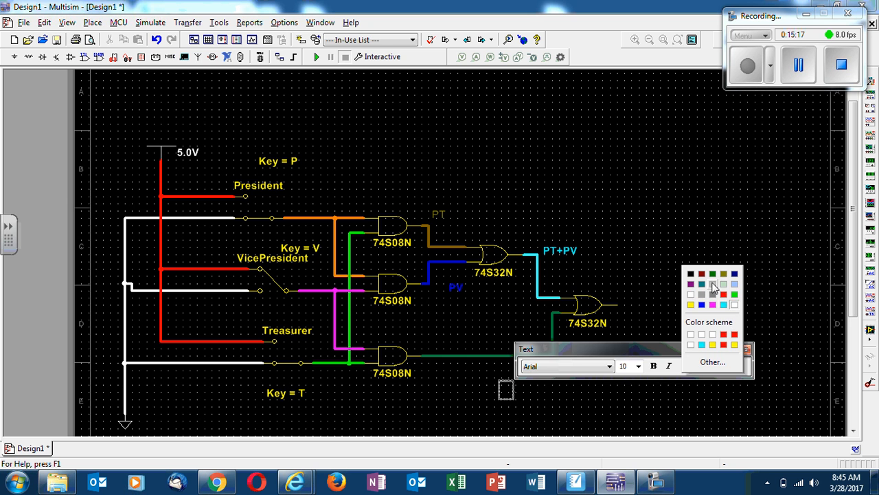
{"action": "left_click", "coordinate": [713, 275]}
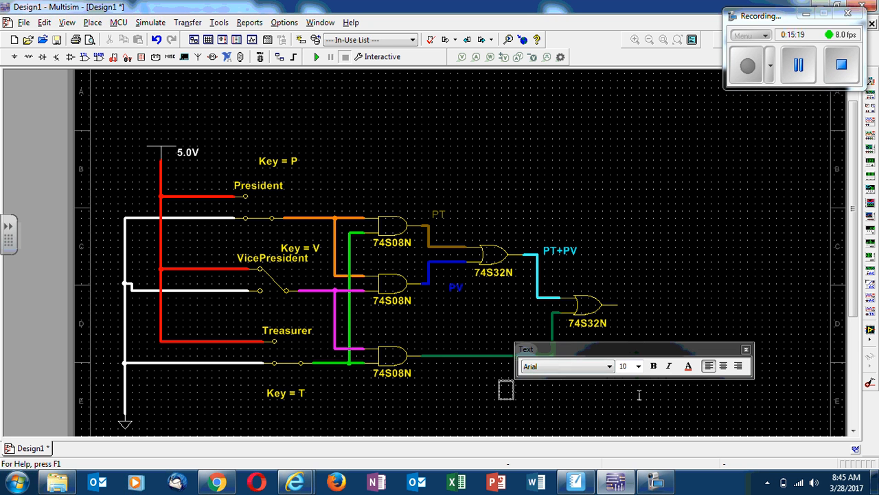
{"action": "left_click", "coordinate": [653, 365]}
{"action": "left_click", "coordinate": [506, 389]}
{"action": "type", "text": "VT"}
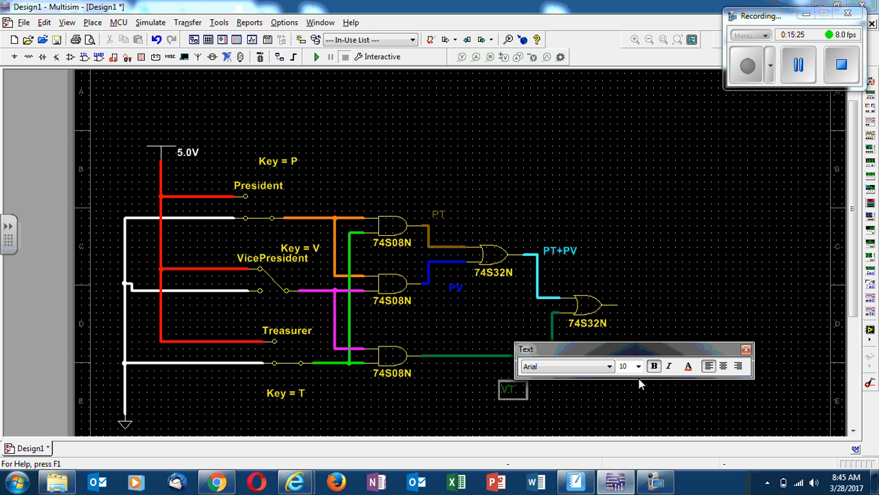
{"action": "left_click", "coordinate": [746, 350]}
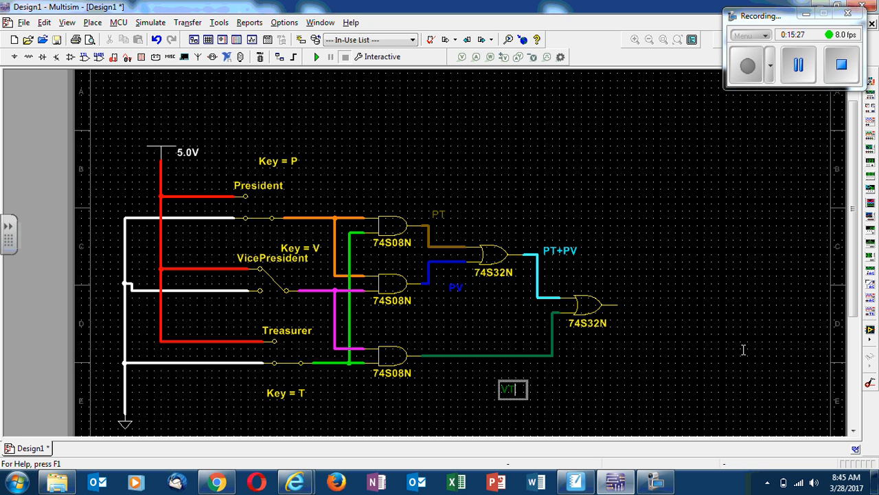
{"action": "left_click", "coordinate": [623, 383]}
{"action": "left_click", "coordinate": [567, 379]}
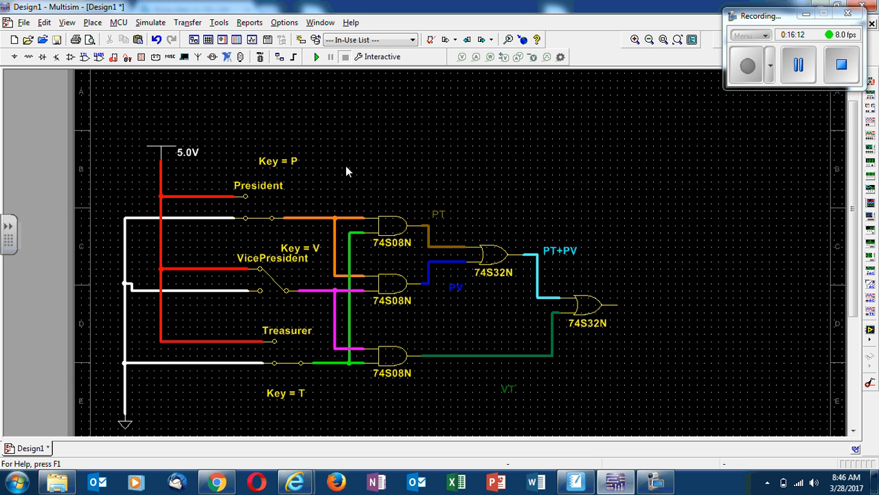
- Place a PROBE_RED indicator from the Indicators group beside the second OR gate's output and close the component browser
{"action": "left_click", "coordinate": [142, 59]}
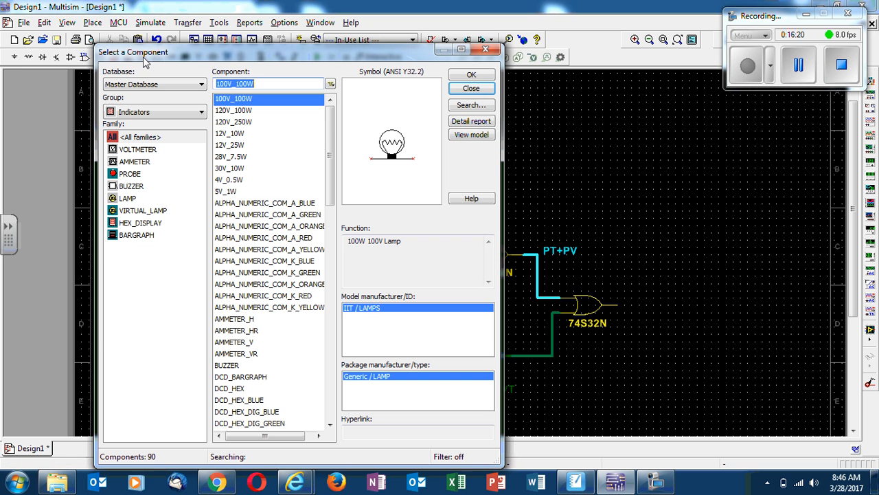
{"action": "left_click", "coordinate": [146, 176]}
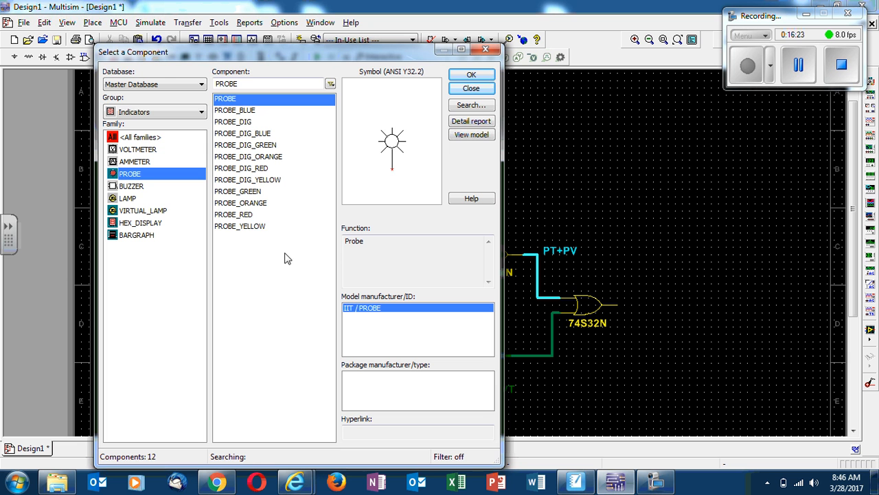
{"action": "left_click", "coordinate": [257, 214]}
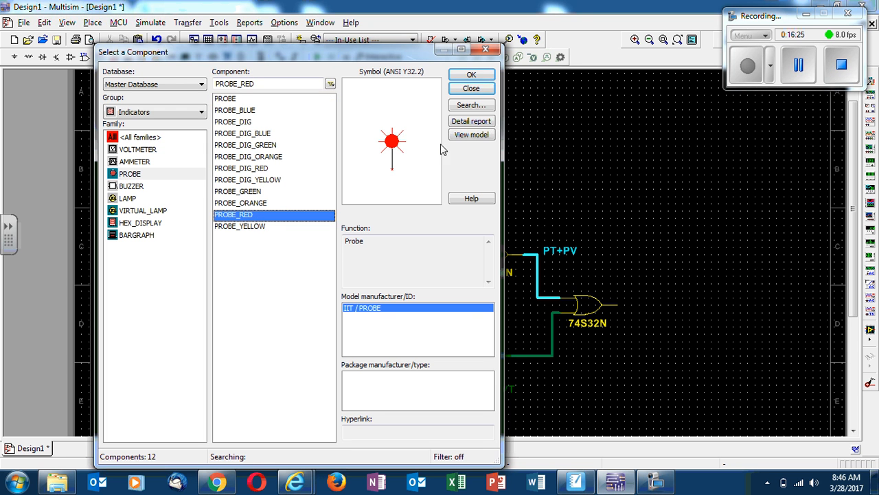
{"action": "left_click", "coordinate": [471, 75]}
{"action": "left_click", "coordinate": [654, 302]}
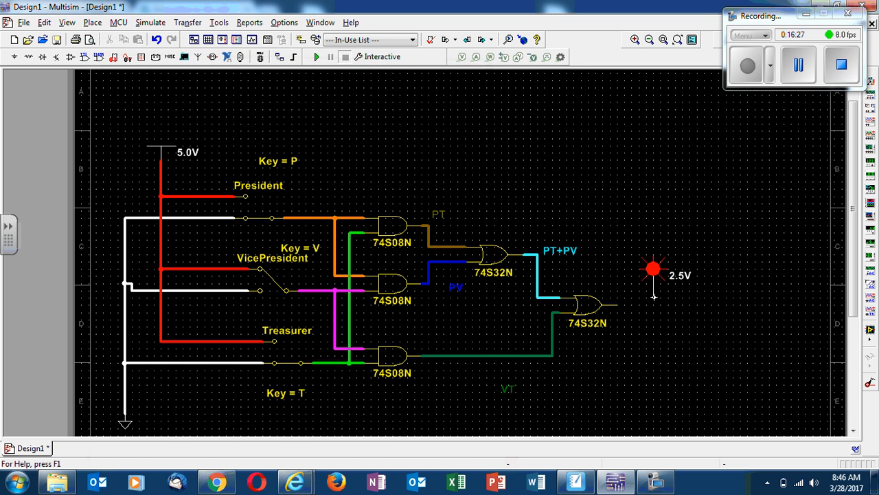
{"action": "left_click", "coordinate": [474, 89]}
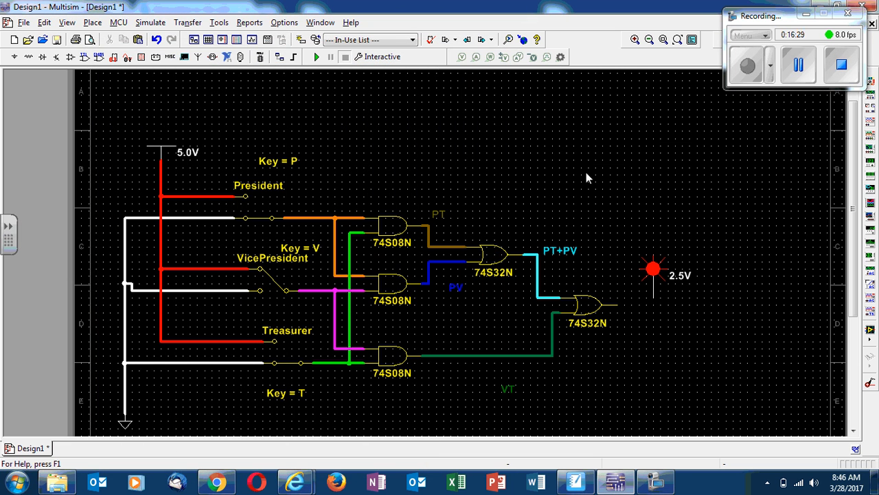
- Wire the red probe to the second OR gate's output and set the wire's net color to light gray
{"action": "left_click", "coordinate": [655, 300]}
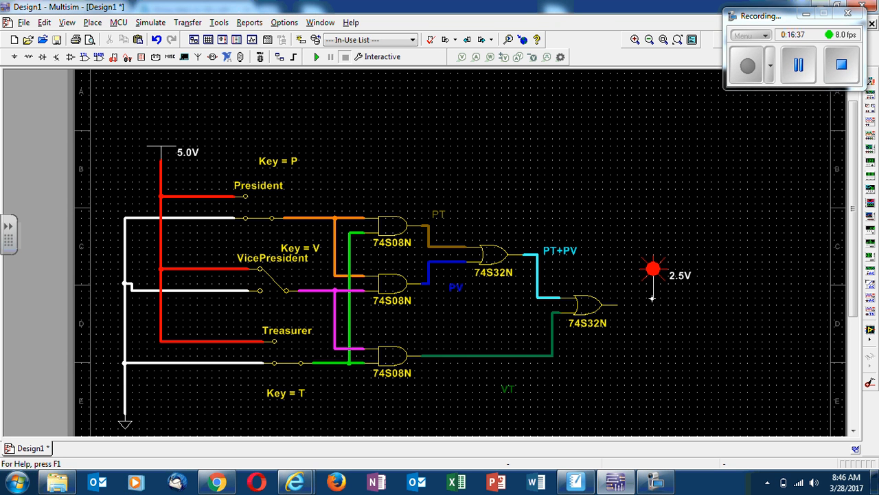
{"action": "left_click", "coordinate": [618, 306]}
{"action": "right_click", "coordinate": [633, 305]}
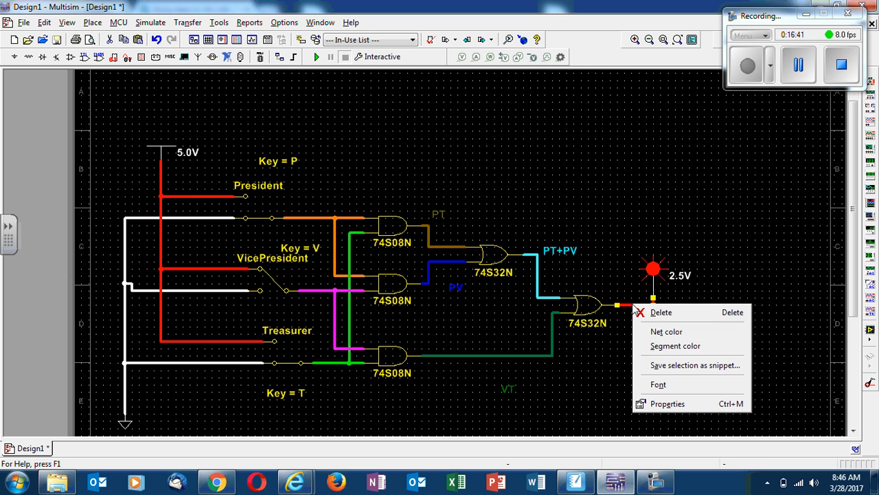
{"action": "left_click", "coordinate": [667, 332]}
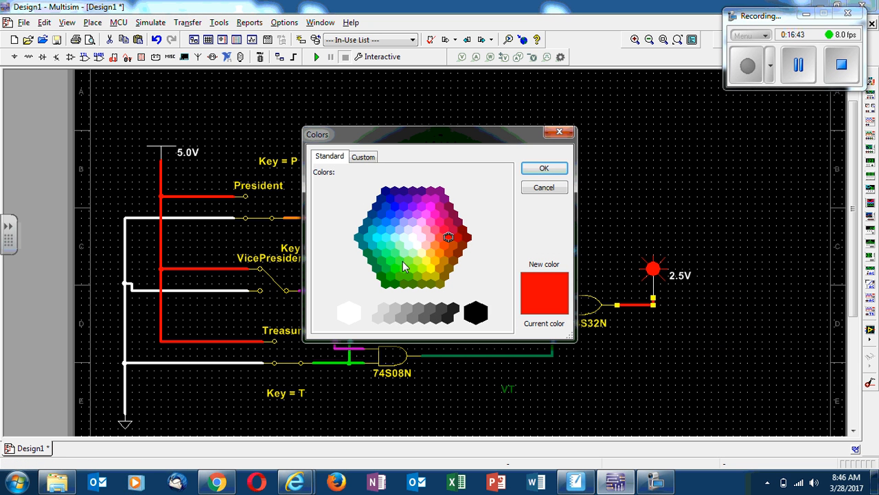
{"action": "left_click", "coordinate": [395, 308]}
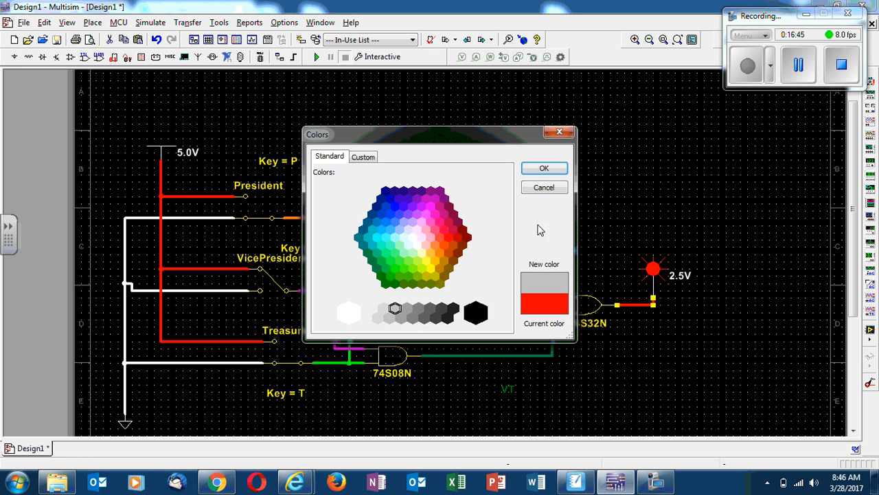
{"action": "left_click", "coordinate": [544, 168]}
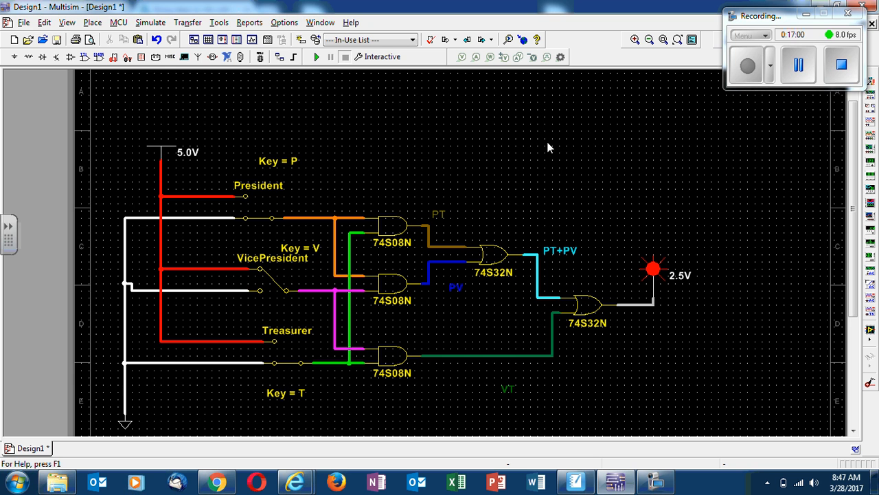
- Run the simulation and toggle the President, Treasurer and VicePresident switches to test the probe with different vote pairs, ending with President and Treasurer at 5 V
{"action": "left_click", "coordinate": [317, 58]}
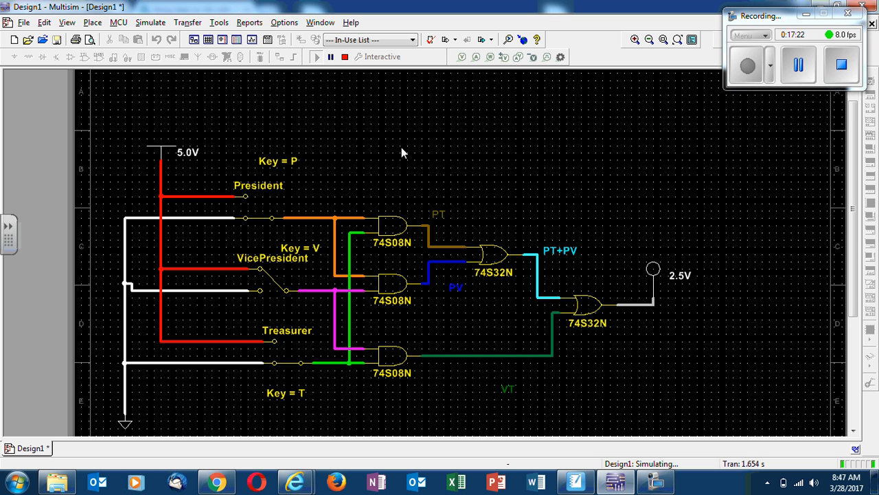
{"action": "key", "text": "p"}
{"action": "key", "text": "p"}
{"action": "key", "text": "t"}
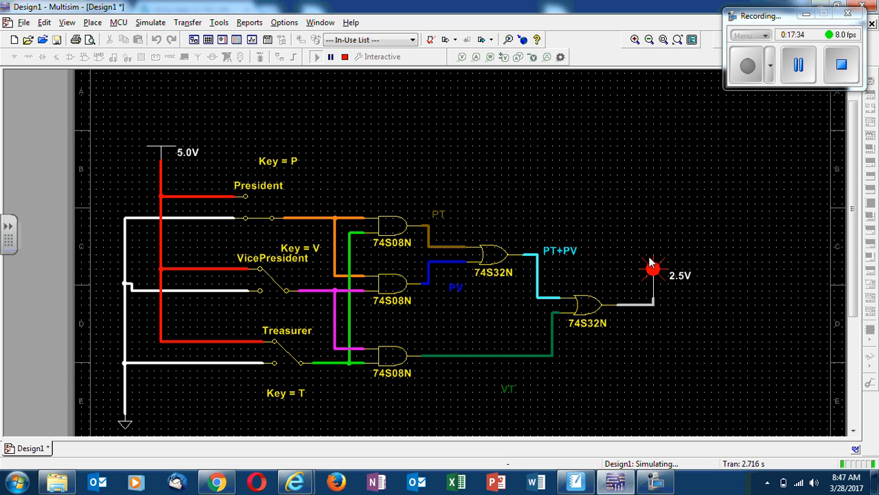
{"action": "key", "text": "t"}
{"action": "key", "text": "v"}
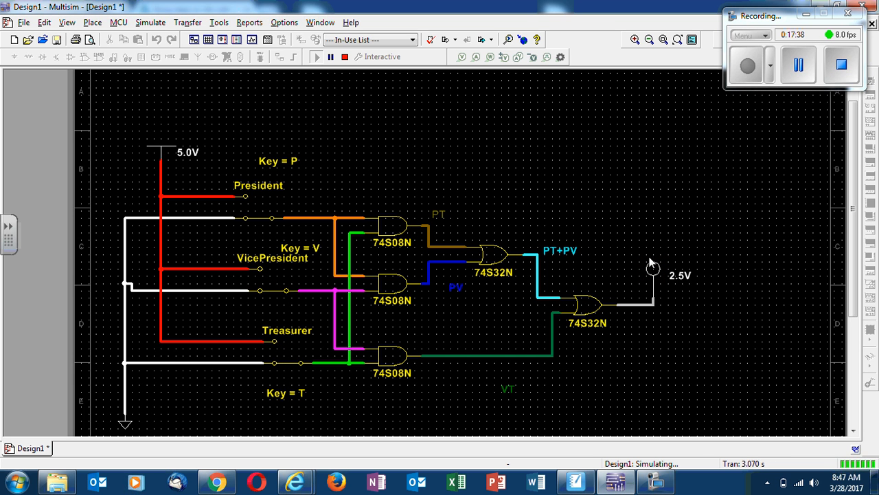
{"action": "key", "text": "t"}
{"action": "key", "text": "p"}
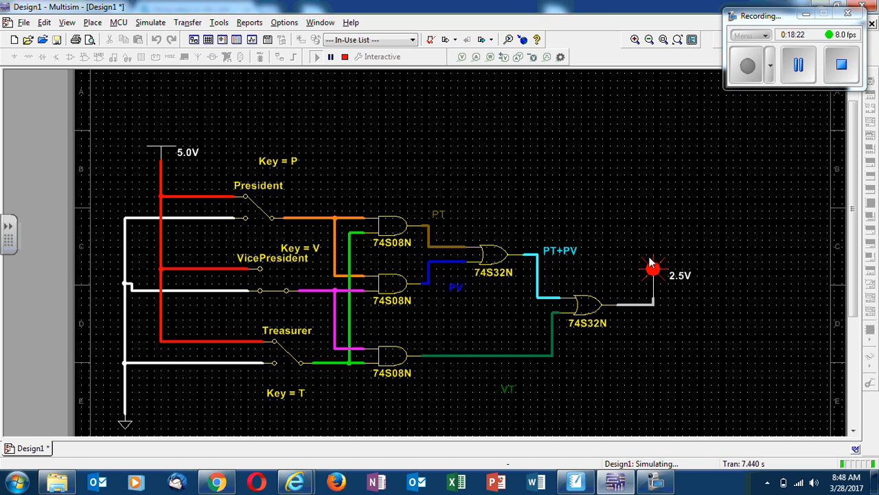
- Switch to SMART Notebook and add the text F=AB+AC+AD+BCD below the existing equation
{"action": "left_click", "coordinate": [569, 484]}
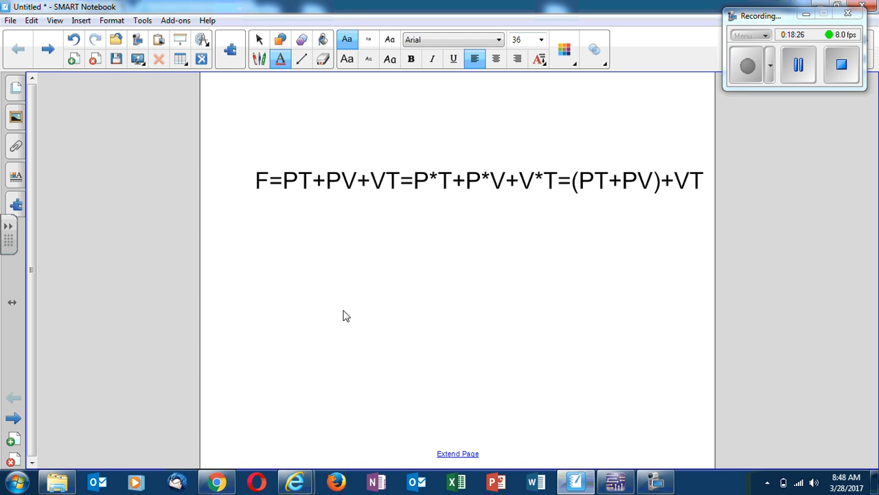
{"action": "left_click", "coordinate": [275, 265]}
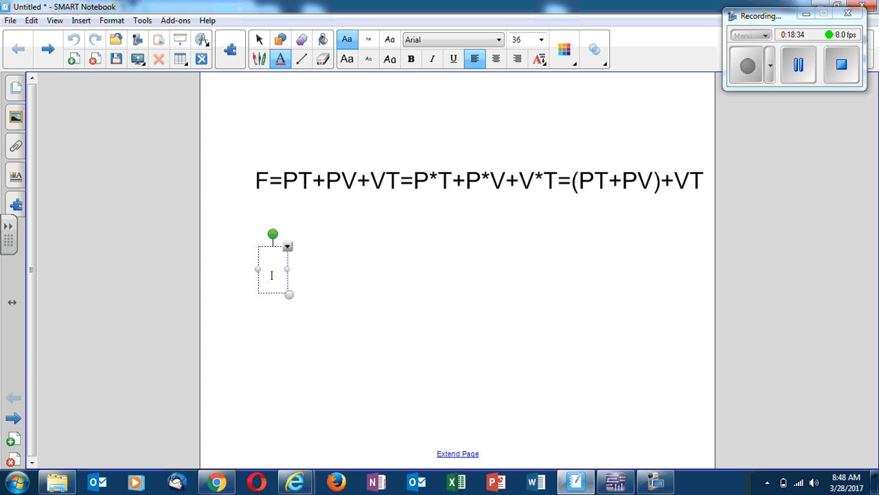
{"action": "type", "text": "F=AB"}
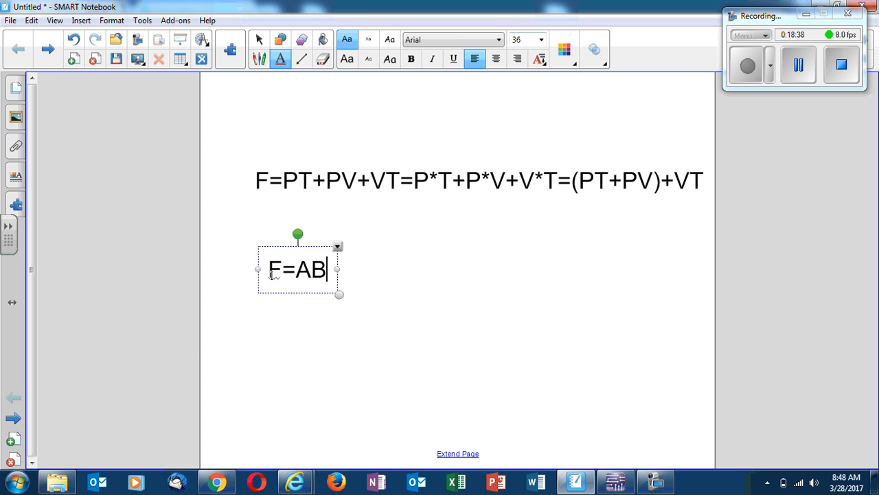
{"action": "type", "text": "+"}
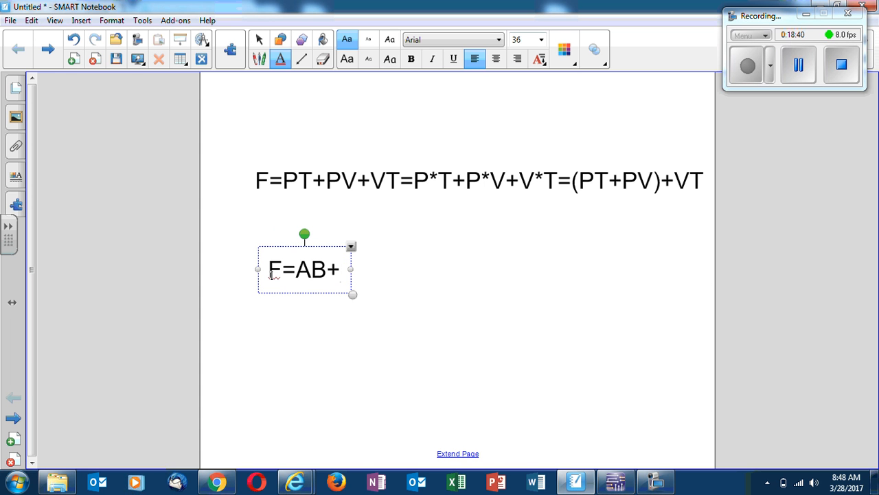
{"action": "type", "text": "AC"}
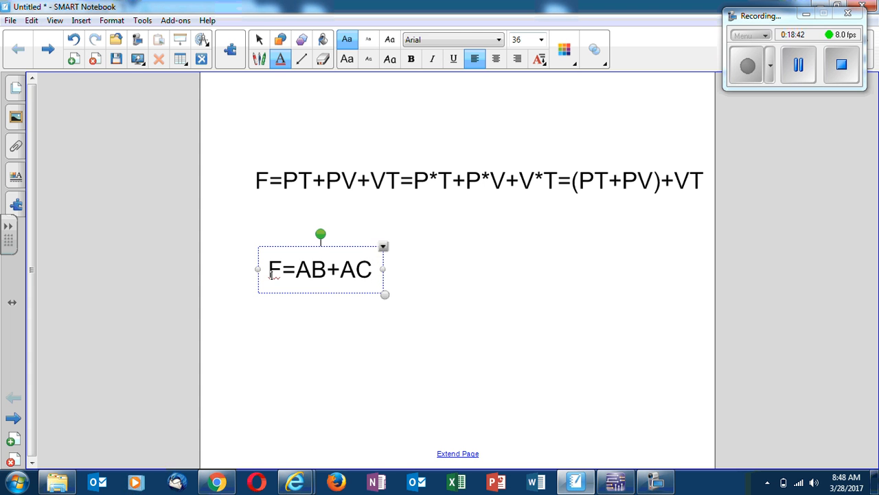
{"action": "type", "text": "+AD"}
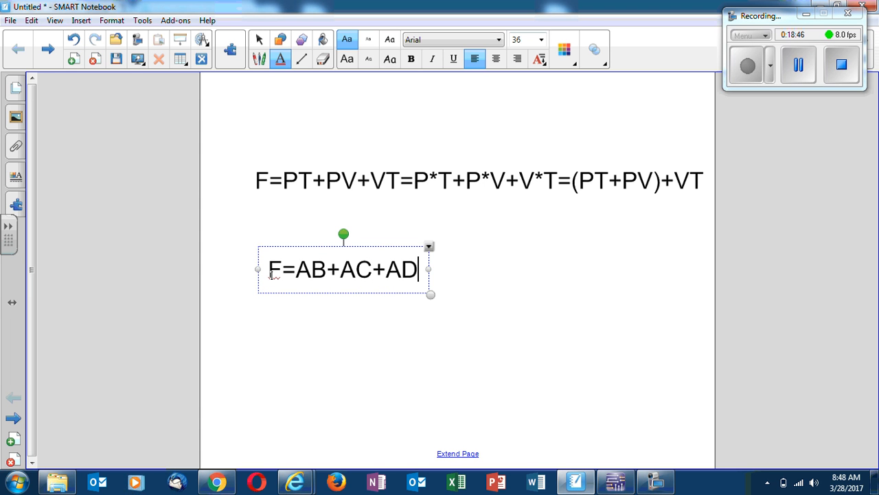
{"action": "type", "text": "+BC"}
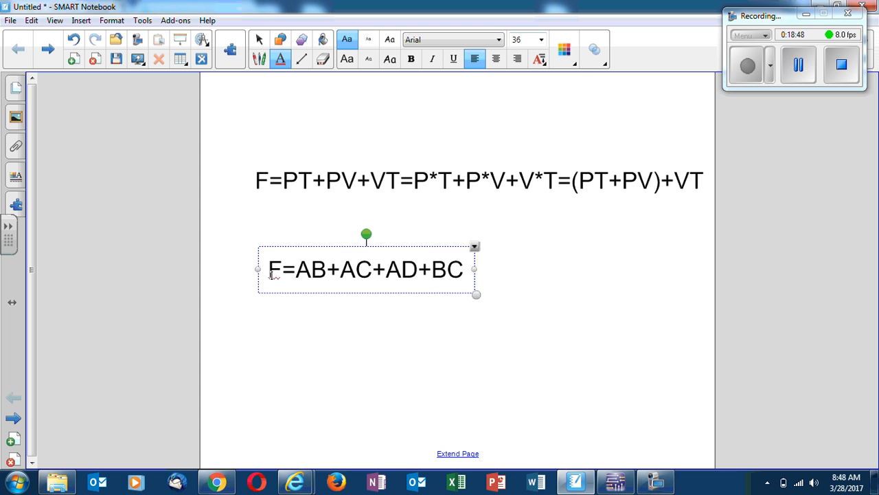
{"action": "type", "text": "D"}
{"action": "left_click", "coordinate": [331, 297]}
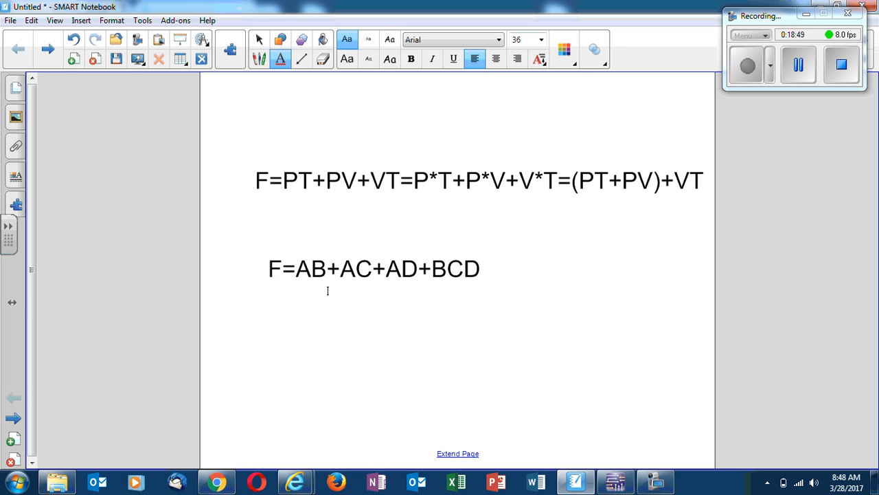
{"action": "left_click", "coordinate": [328, 291]}
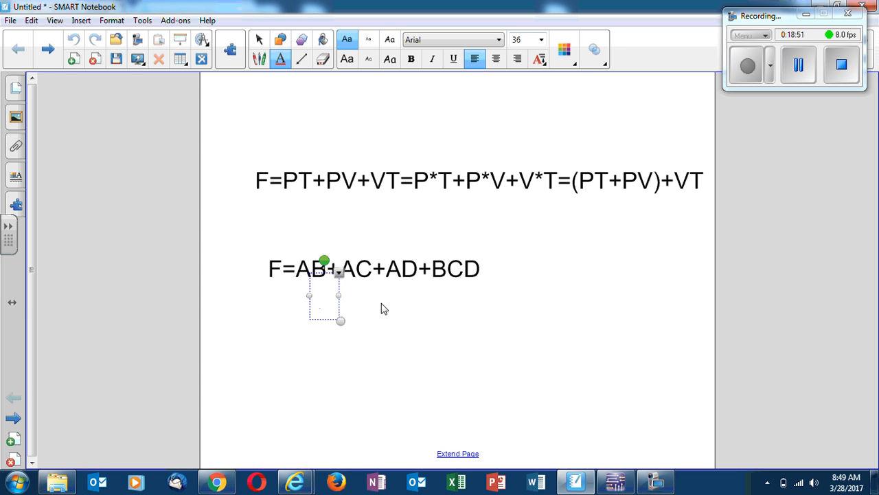
{"action": "left_click", "coordinate": [424, 328]}
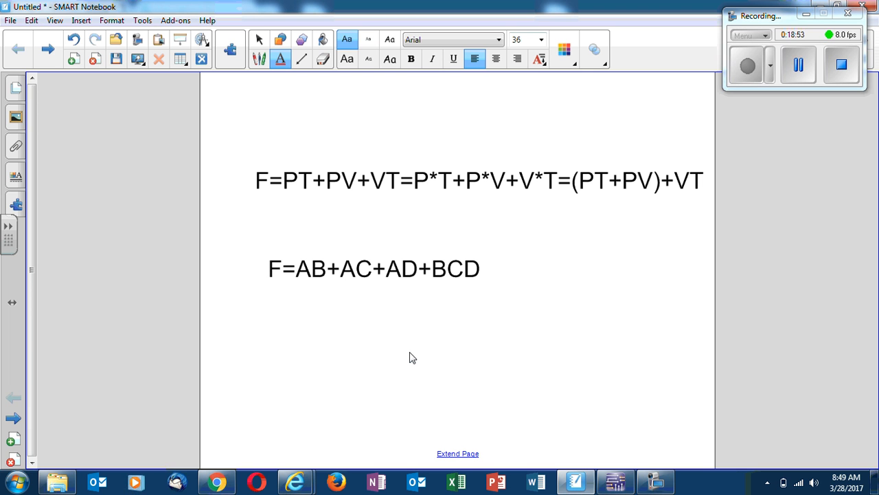